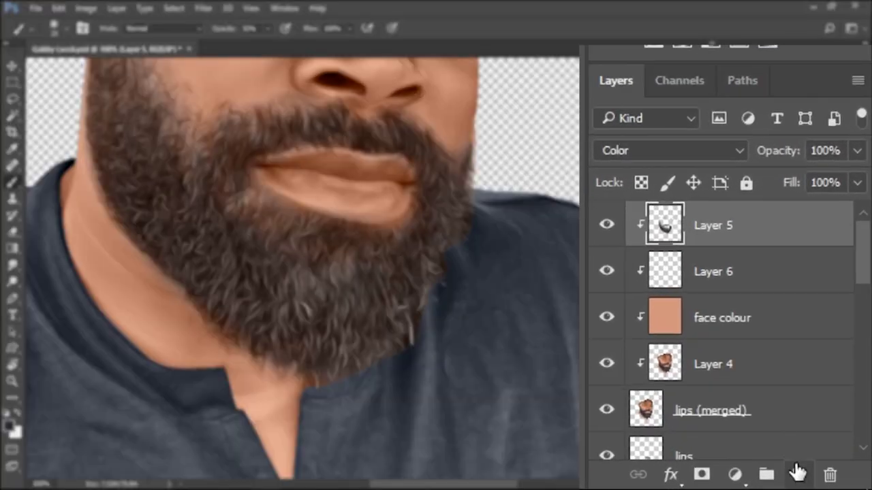
- Add a new empty layer above Layer 5
left_click(832, 481)
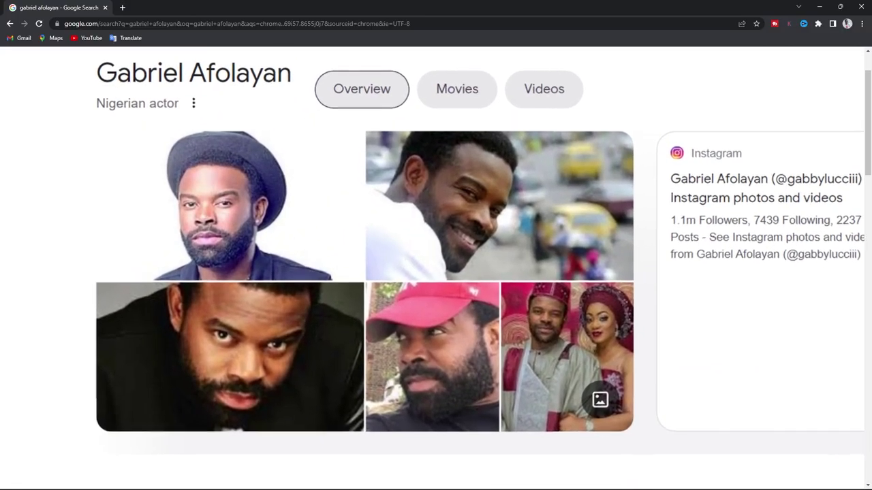
scroll(436, 273, "up", 2)
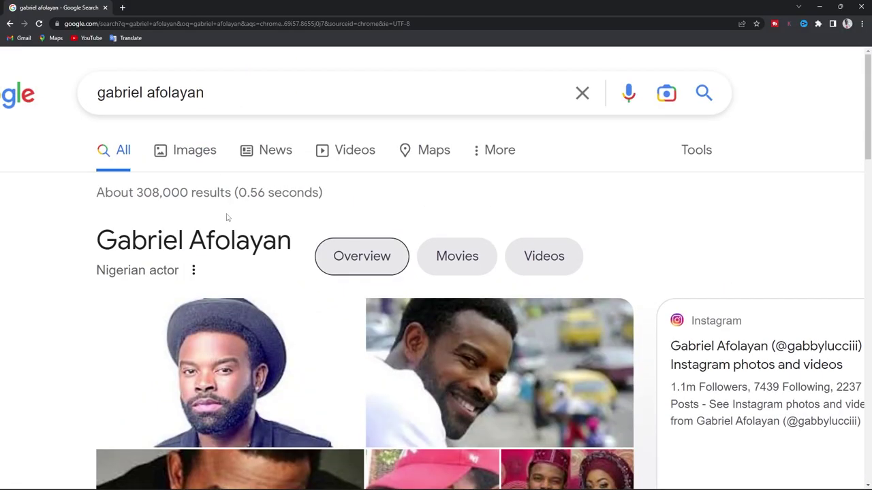
scroll(227, 217, "down", 7)
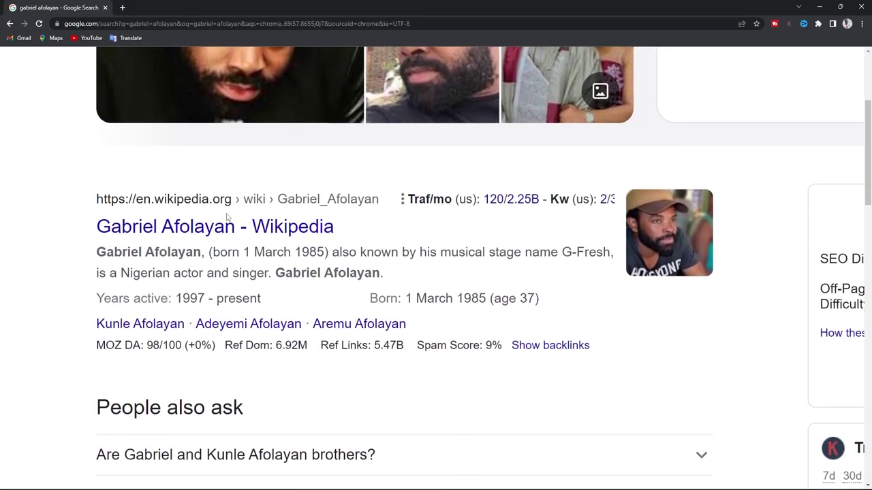
scroll(227, 217, "up", 7)
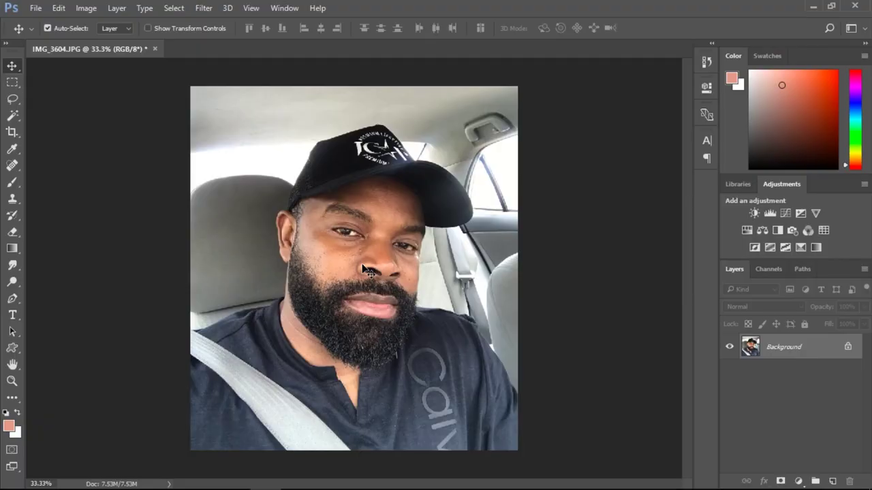
key("p")
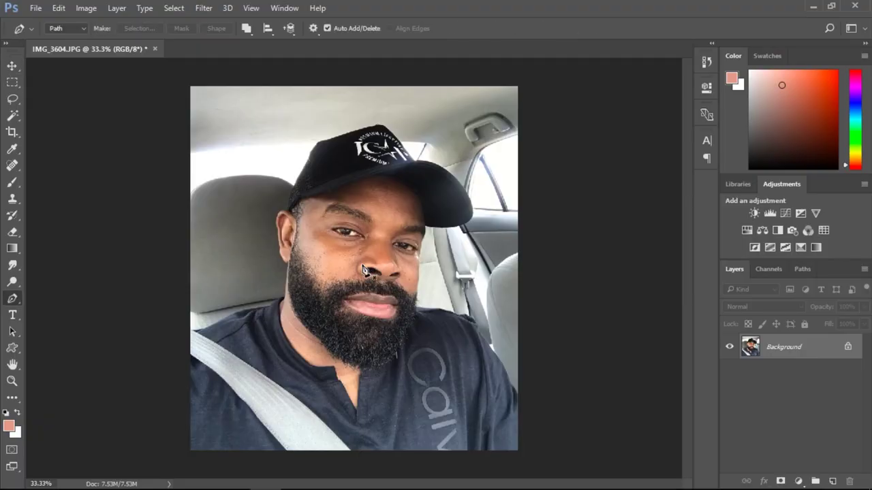
scroll(329, 215, "up", 1)
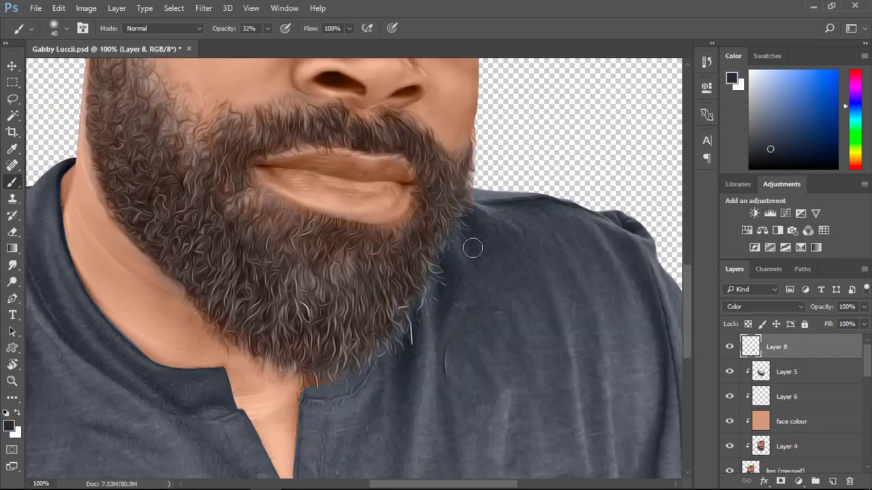
- Smudge the front of the cap near the brim on Layer 3 copy with the Smudge tool at 30% strength
key("r")
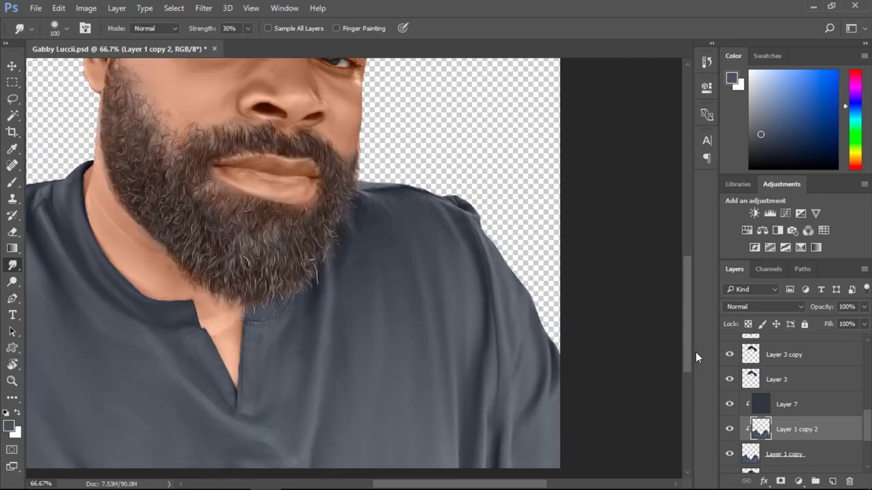
scroll(370, 220, "up", 1)
key("ctrl+minus")
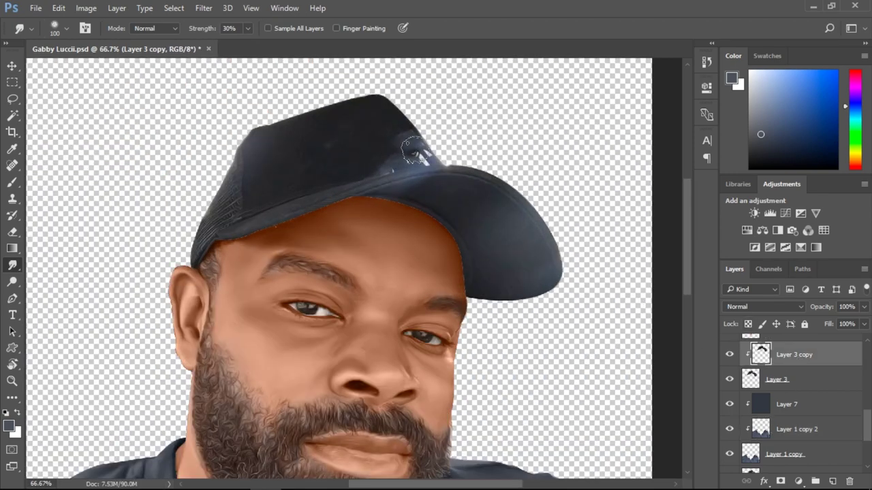
left_click_drag(408, 149, 454, 160)
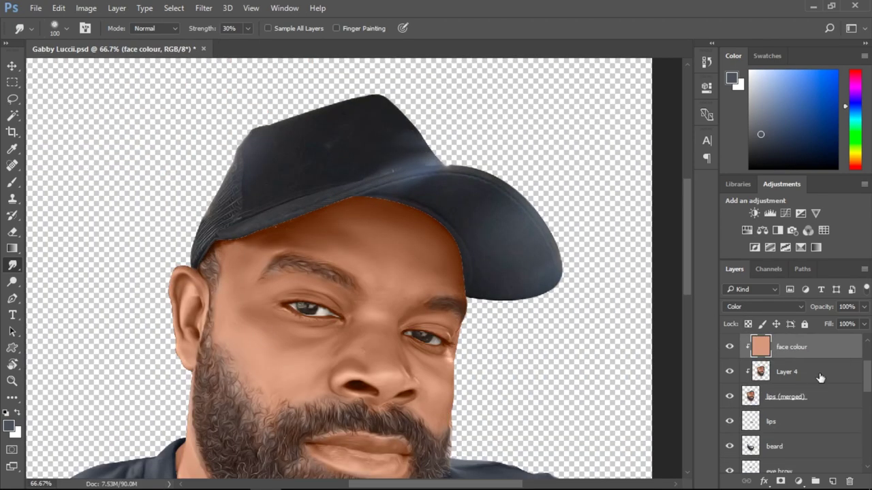
- Duplicate Layer 4, the face layer below the face colour fill, and activate the Dodge tool
left_click(820, 378)
key("ctrl+j")
key("o")
mouse_move(687, 239)
left_mouse_down()
mouse_move(690, 283)
mouse_move(685, 249)
left_mouse_up()
key("ctrl+minus")
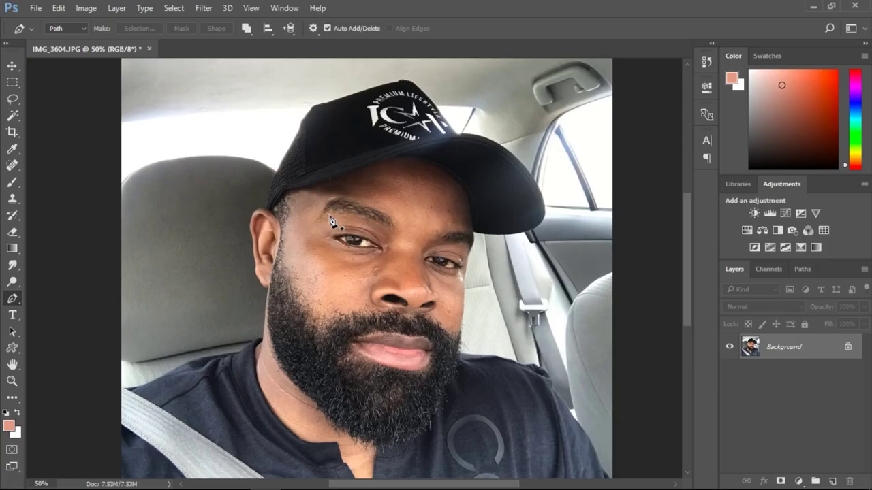
- Duplicate the Background layer of IMG_3604.JPG
left_click_drag(685, 316, 685, 363)
left_click(462, 198, "alt")
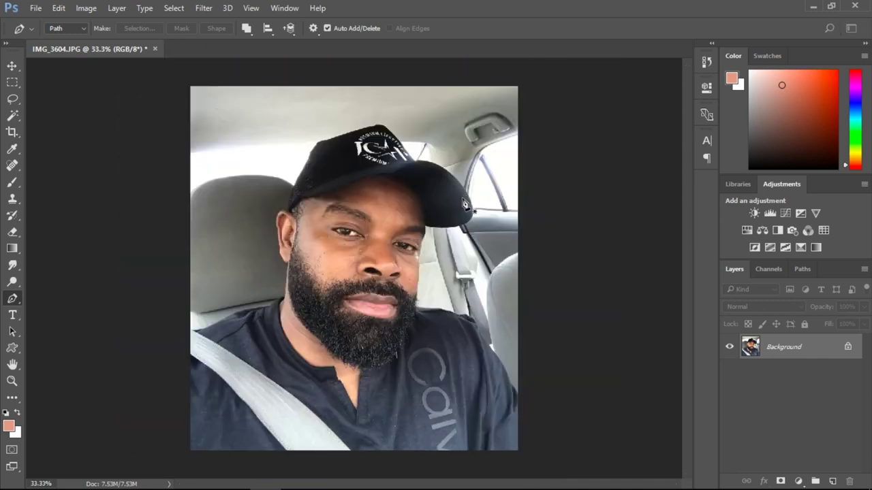
key("v")
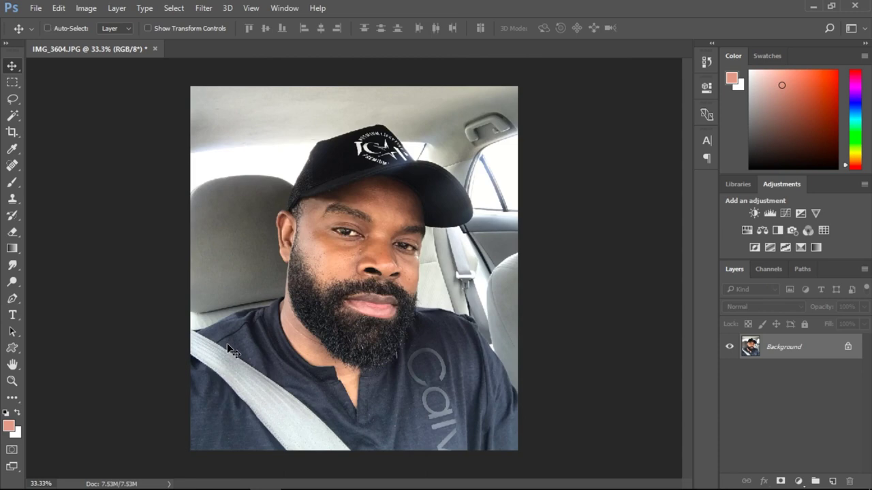
key("ctrl+j")
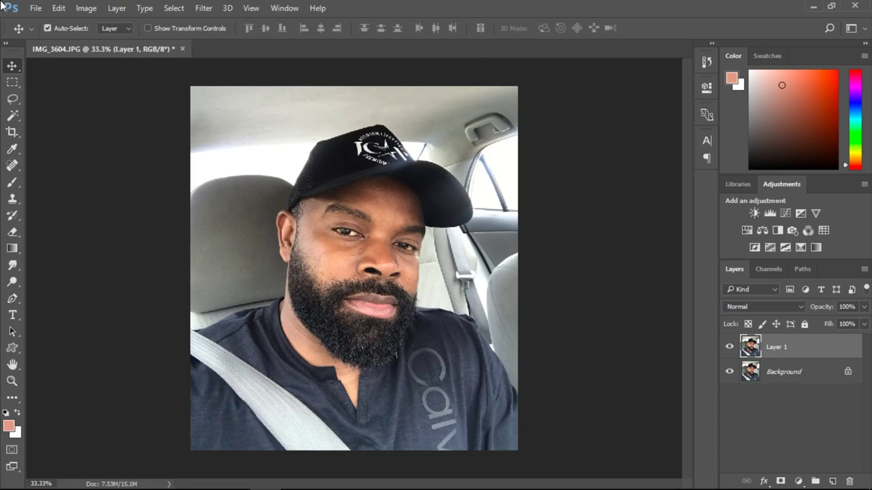
- Start a Shadows/Highlights adjustment on Layer 1 and set the Shadows amount to 22%
left_click(92, 8)
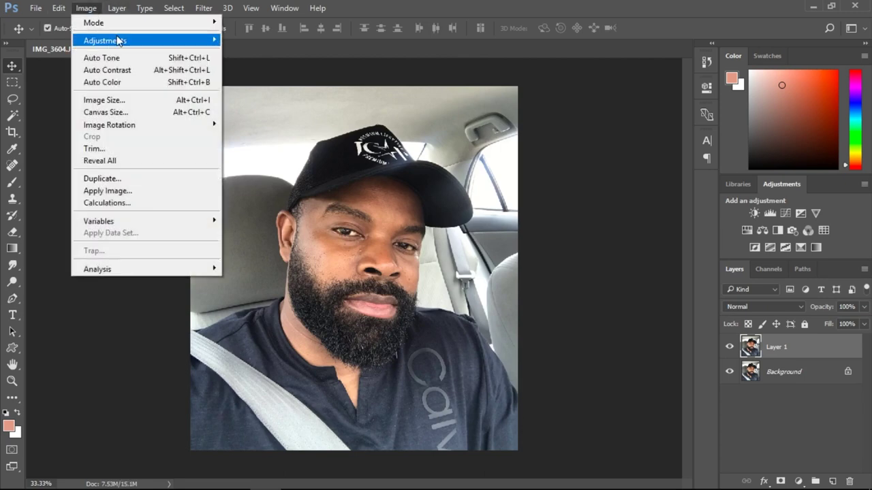
mouse_move(118, 40)
left_click(285, 249)
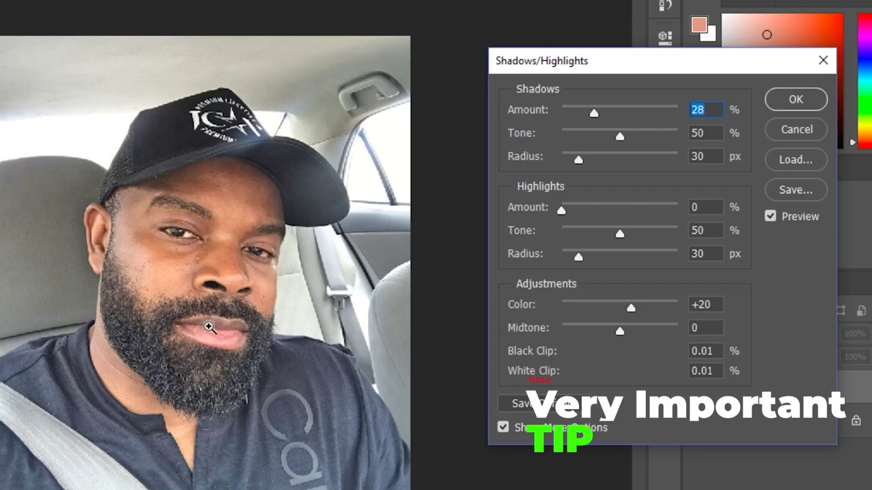
left_click(197, 375, "ctrl")
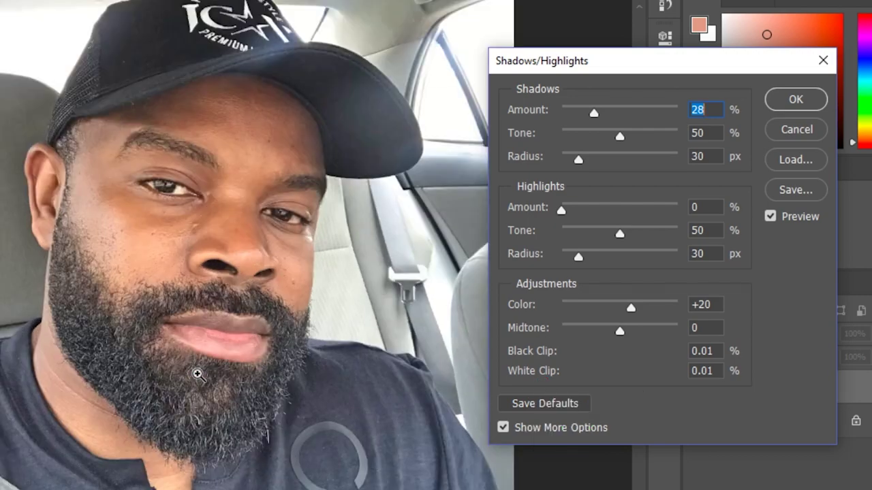
left_click(198, 374, "ctrl")
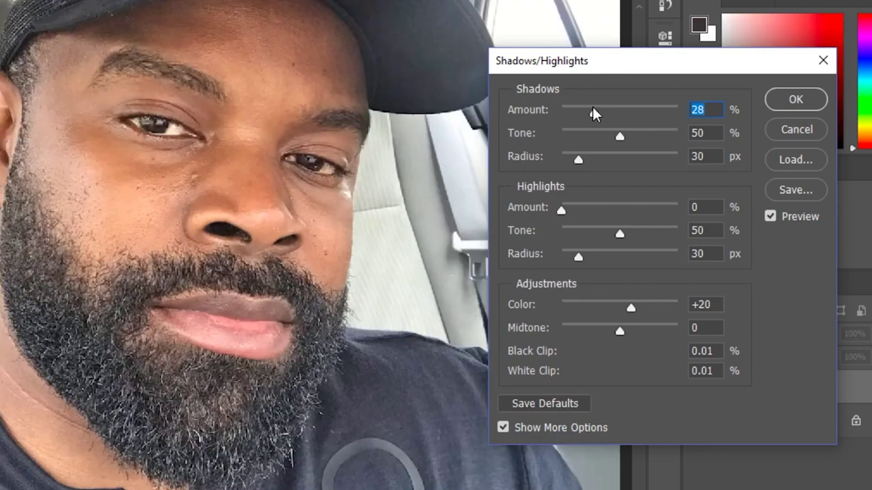
mouse_move(591, 109)
left_mouse_down()
mouse_move(576, 111)
mouse_move(583, 109)
left_mouse_up()
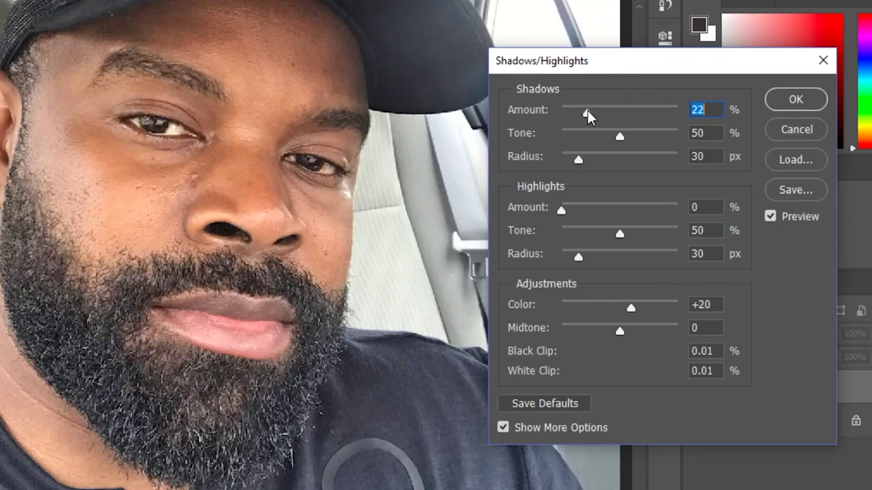
- Raise the Highlights amount slightly and apply the Shadows/Highlights adjustment
left_click_drag(563, 208, 568, 207)
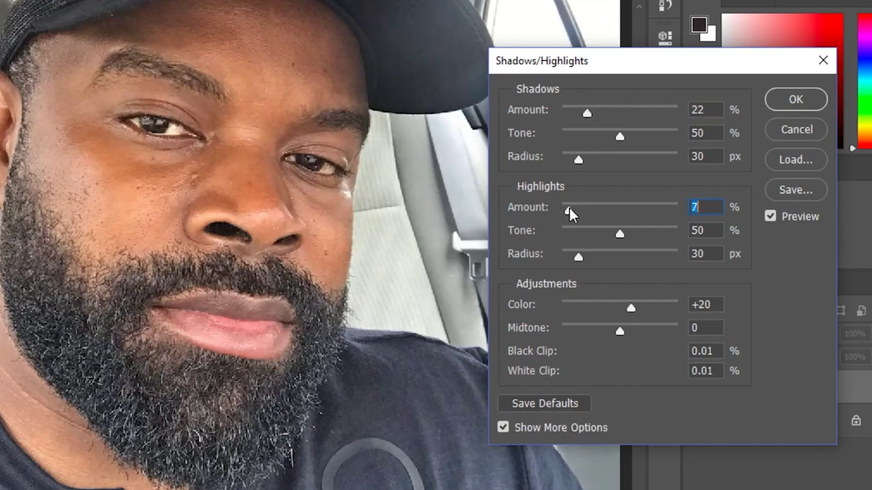
left_click(341, 196, "alt")
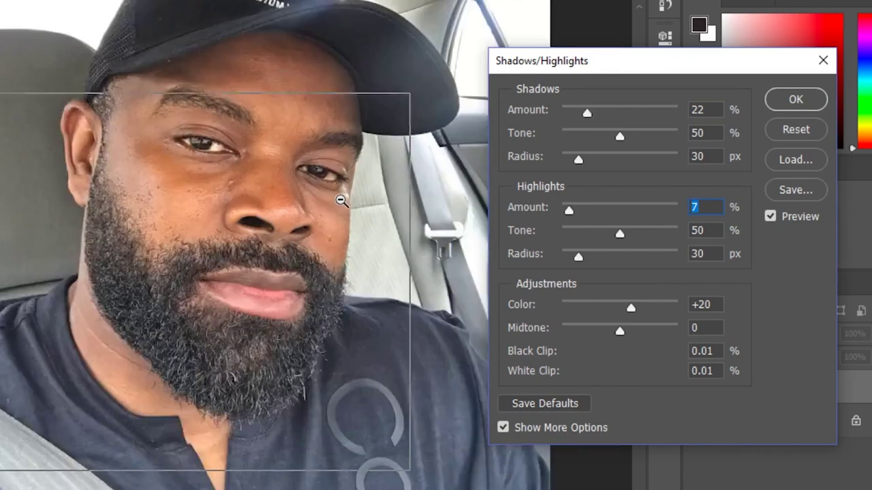
left_click(341, 200, "alt")
left_click(341, 200, "alt")
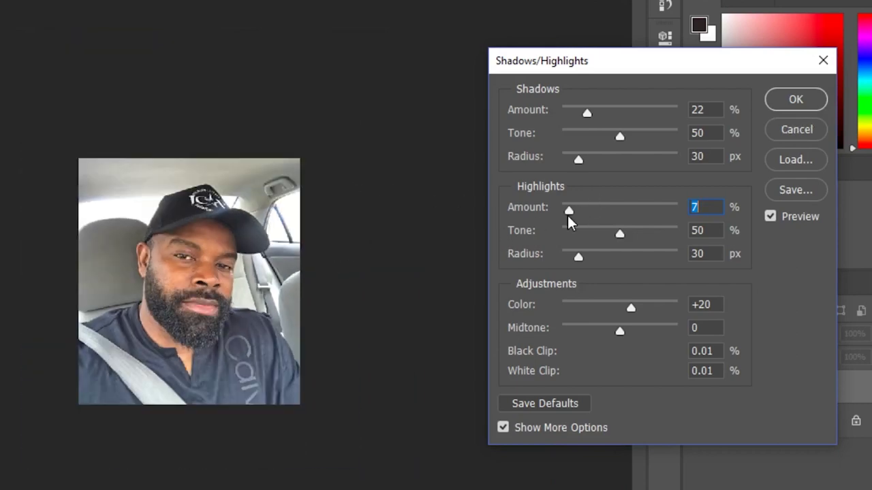
left_click_drag(568, 213, 576, 210)
left_click(783, 99)
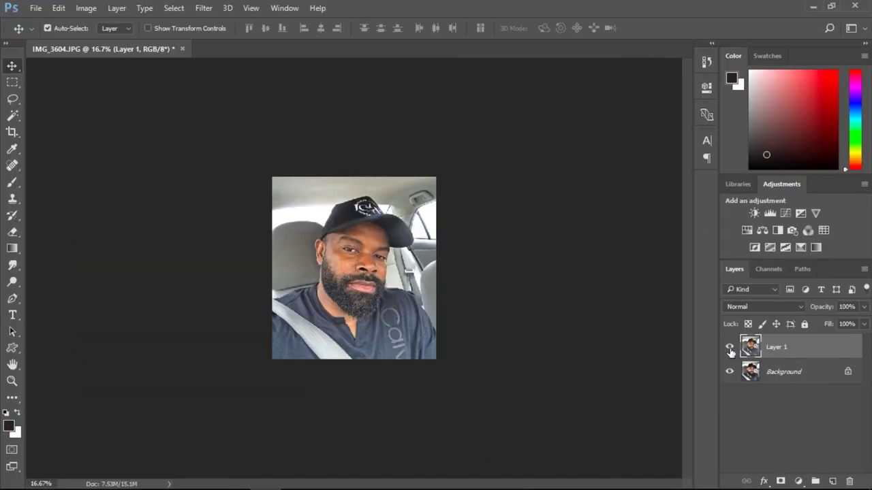
- Compare the photo before and after the adjustment by toggling Layer 1's visibility, and inspect the face and beard up close
left_click(698, 395)
left_click(729, 348)
left_click(729, 348)
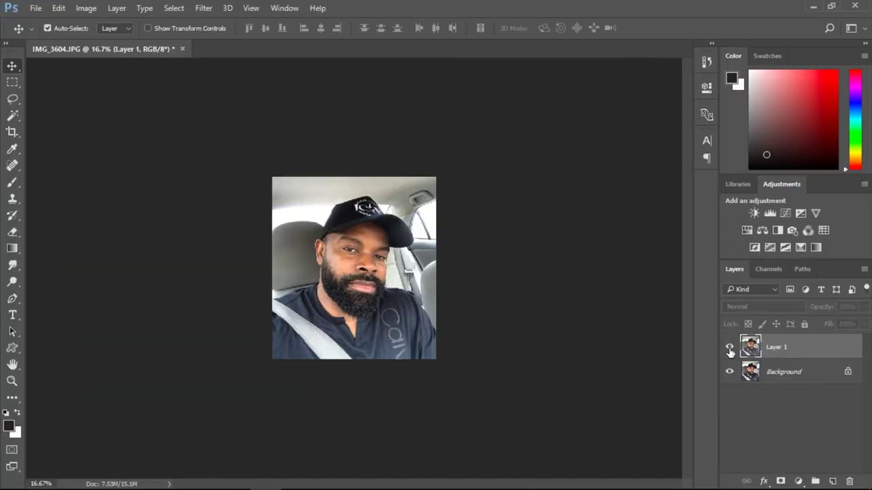
left_click(730, 348)
key("ctrl+plus")
key("ctrl+plus")
key("ctrl+plus")
key("ctrl+plus")
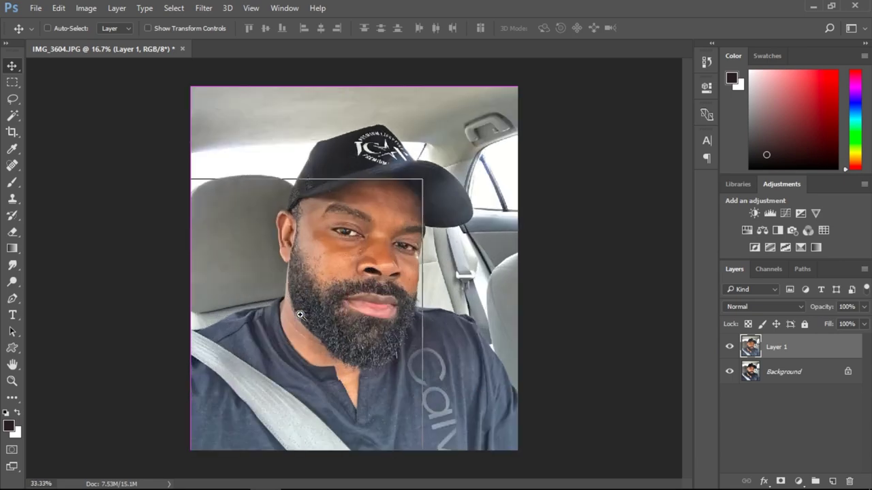
key("ctrl+minus")
key("ctrl+minus")
key("ctrl+minus")
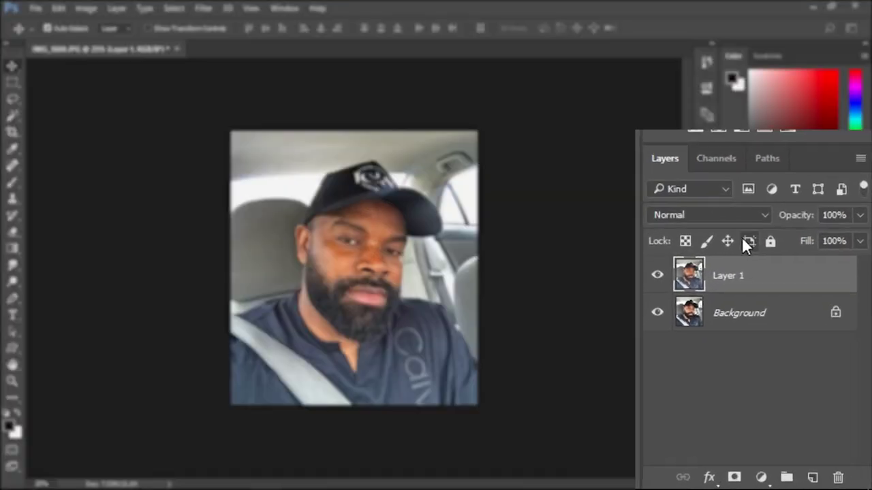
- Rename Layer 1 as shadow and duplicate the renamed layer
double_click(783, 347)
type("sha dow")
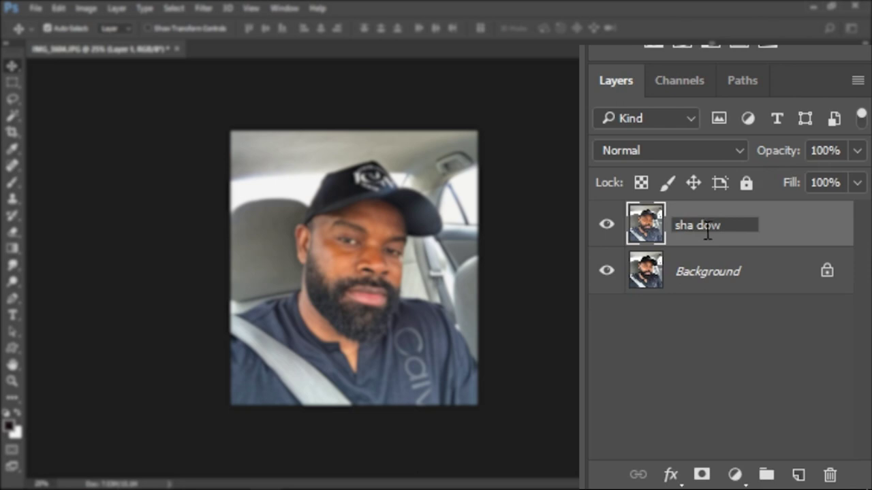
left_click(699, 229)
key("BackSpace")
left_click(744, 230)
key("Return")
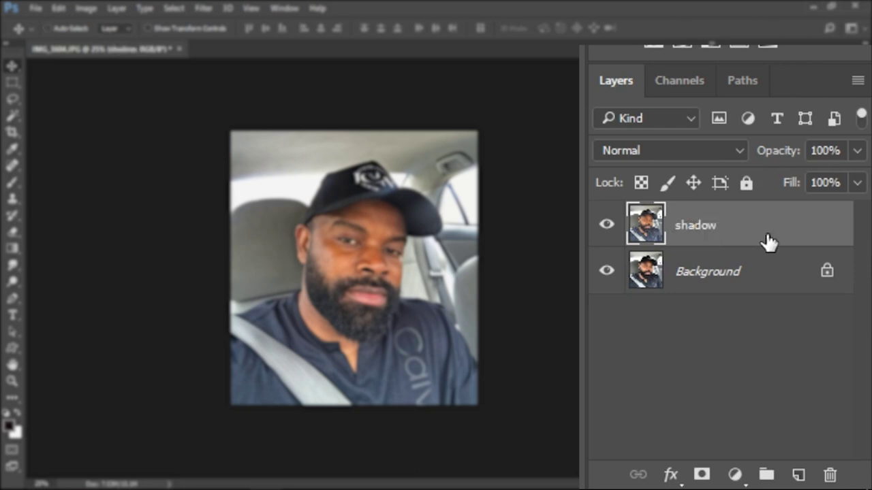
key("ctrl+j")
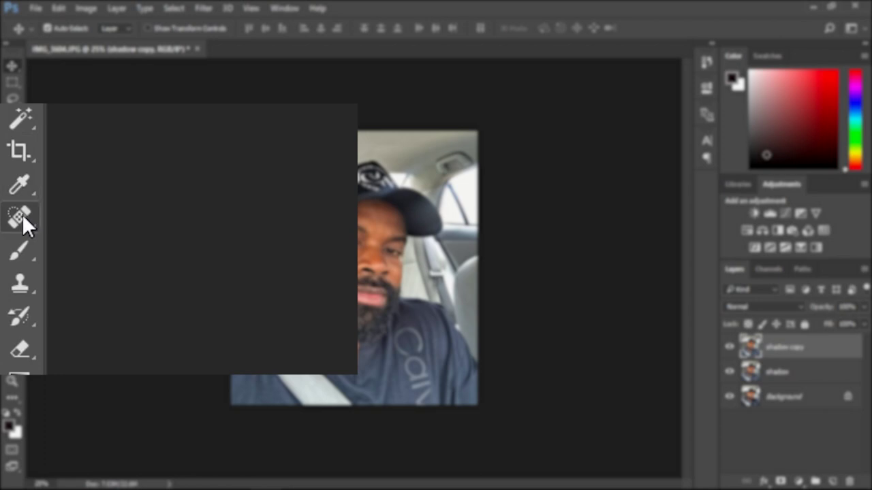
- Paint over most of the seat belt across the shirt with the Spot Healing Brush in Content-Aware mode, comparing before and after
left_click(11, 165)
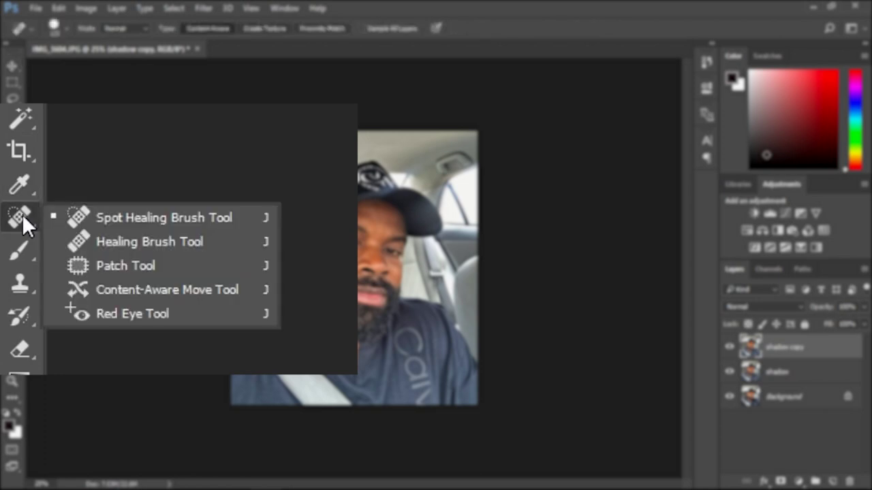
left_click(150, 241)
left_click(19, 215)
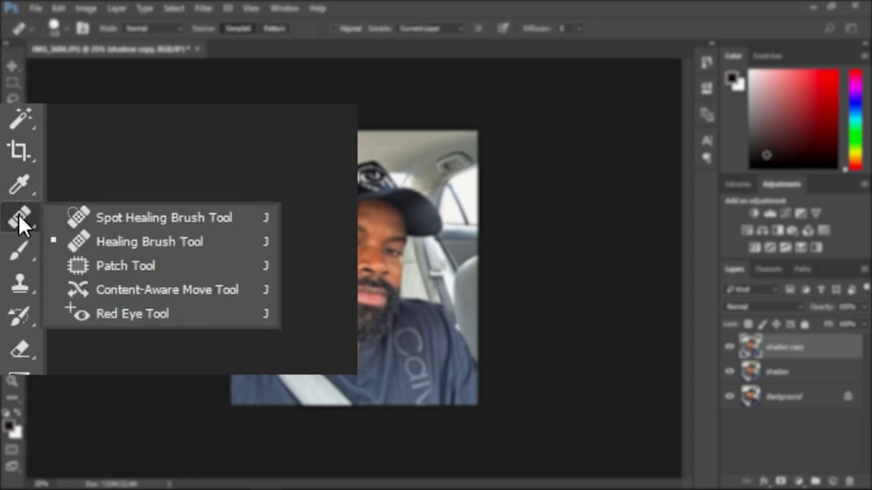
left_click(68, 215)
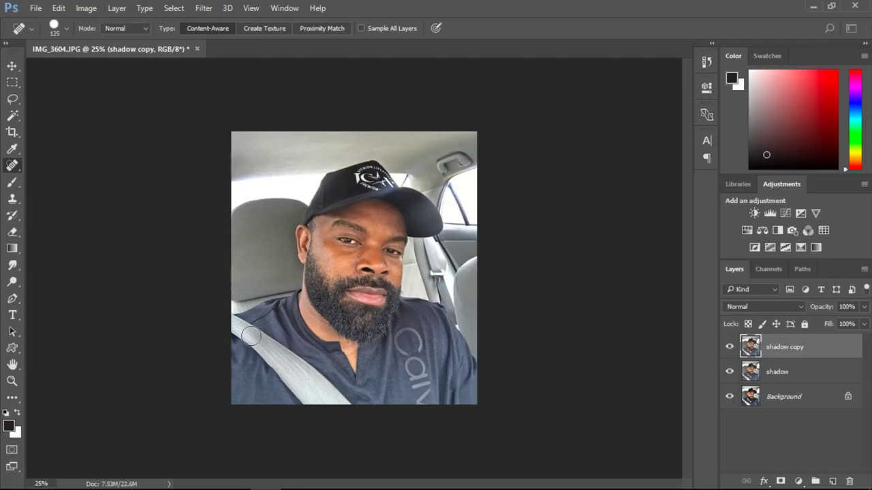
mouse_move(250, 335)
left_mouse_down()
mouse_move(344, 407)
mouse_move(308, 400)
mouse_move(263, 352)
left_mouse_up()
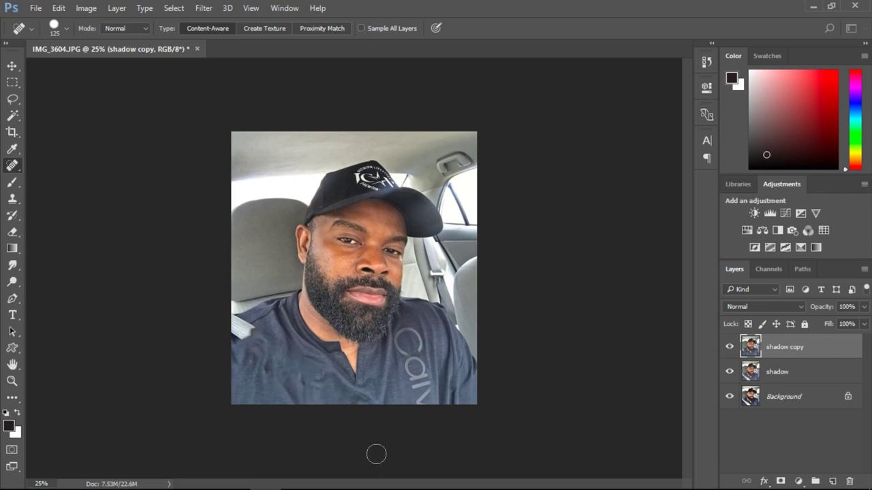
key("ctrl+z")
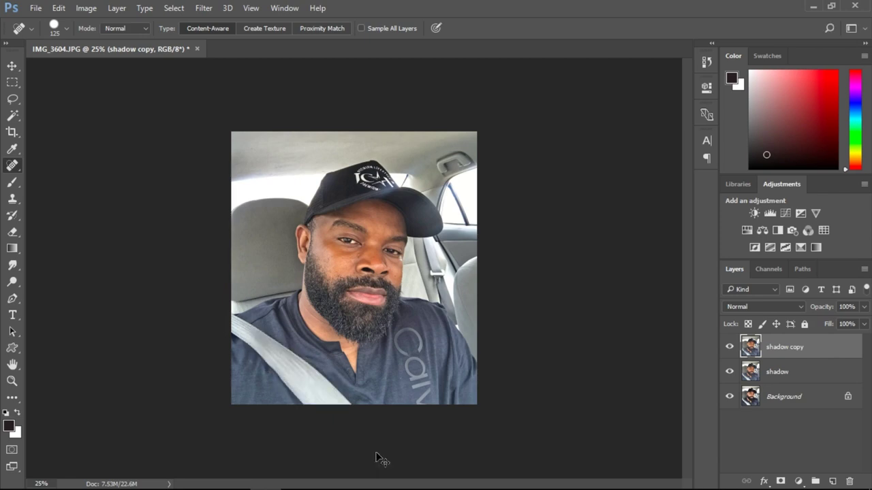
key("ctrl+z")
- Remove the remaining seat belt piece at the shoulder with the Spot Healing Brush at size 90
left_click(273, 341)
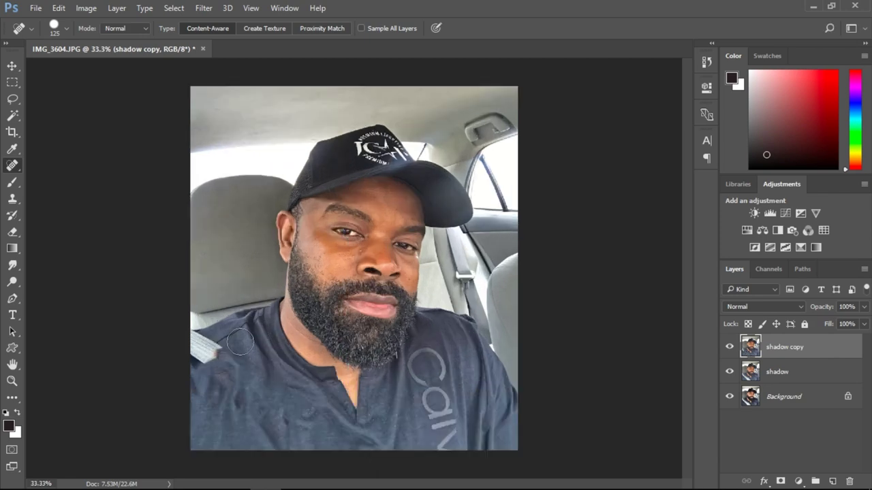
key("bracketleft")
key("bracketleft")
mouse_move(207, 340)
left_mouse_down()
mouse_move(233, 360)
mouse_move(192, 358)
mouse_move(222, 349)
mouse_move(191, 366)
left_mouse_up()
left_click(194, 348)
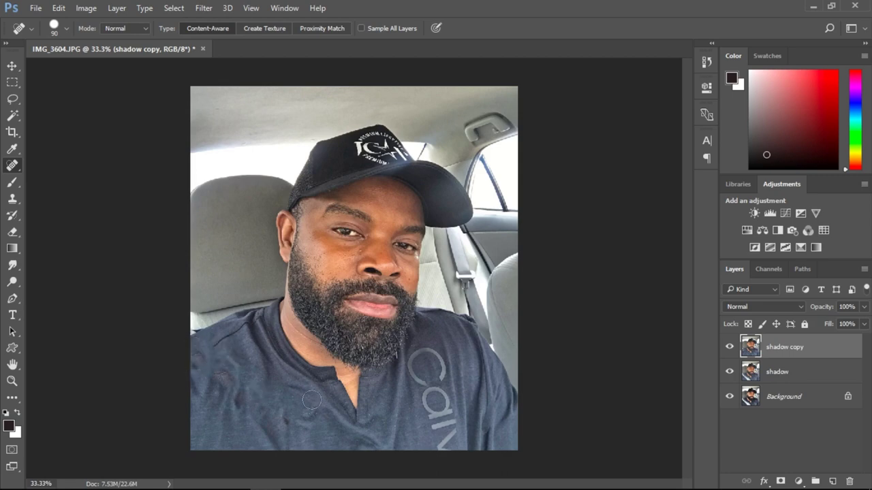
- Remove the vertical lettering from the front of the shirt with the Spot Healing Brush
mouse_move(435, 356)
left_mouse_down()
mouse_move(439, 371)
mouse_move(422, 357)
mouse_move(421, 378)
mouse_move(438, 400)
left_mouse_up()
mouse_move(439, 394)
left_mouse_down()
mouse_move(447, 438)
mouse_move(440, 424)
left_mouse_up()
left_click(446, 353, "alt")
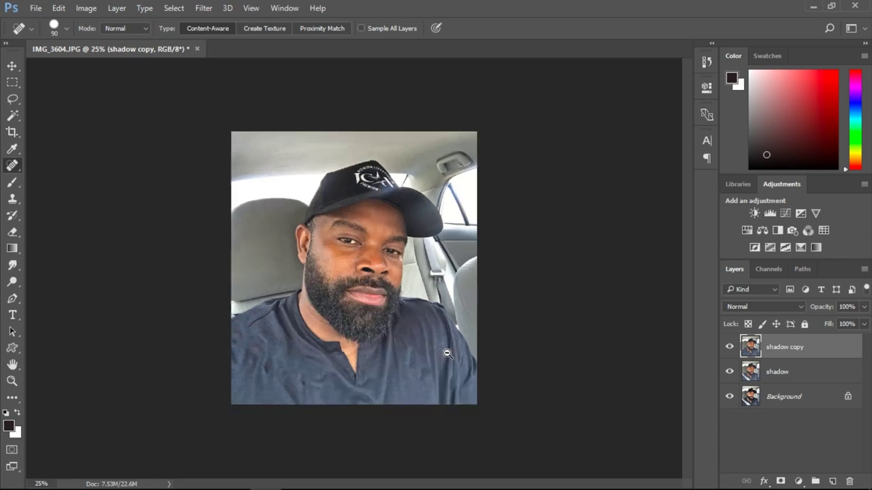
left_click(446, 354, "alt")
- Start a Pen tool path just outside the photo's left edge and trace the left shoulder up to the shirt collar
left_click(304, 222, "ctrl")
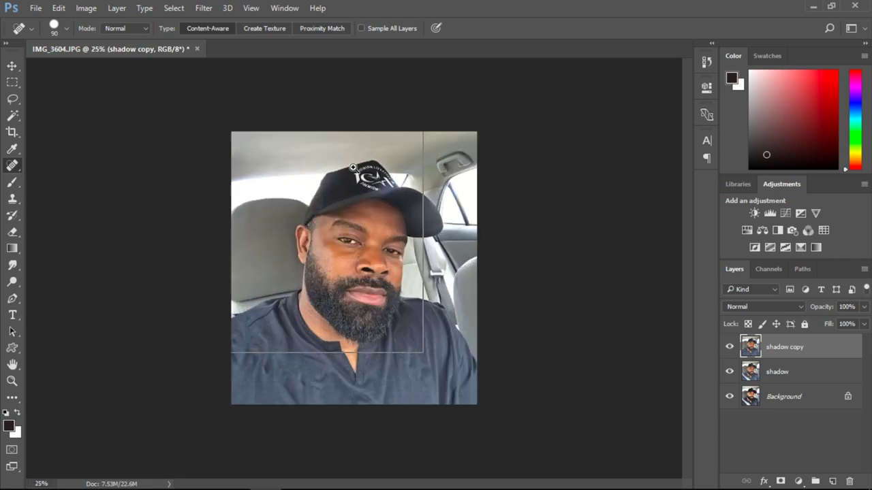
left_click(304, 221, "ctrl")
key("p")
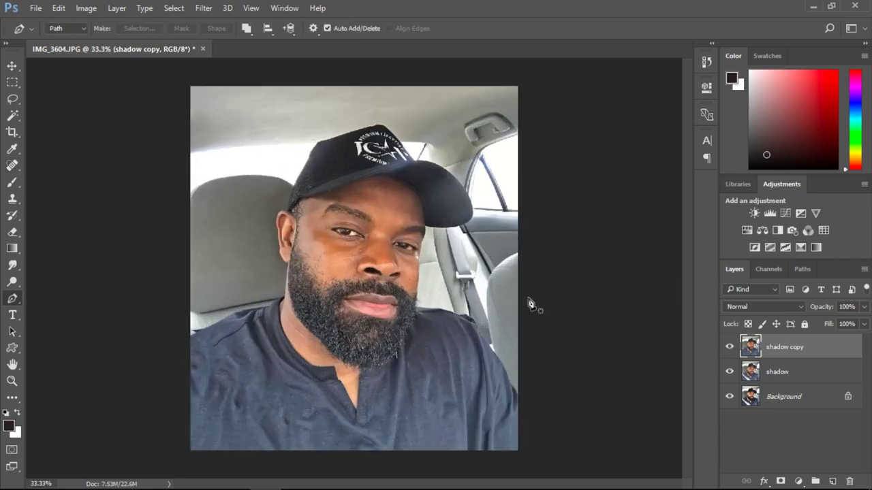
left_click(212, 361, "ctrl")
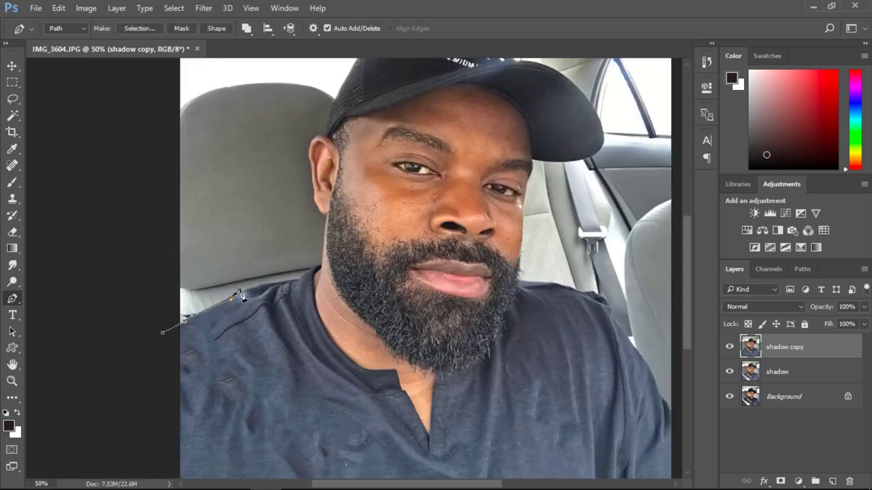
key("ctrl+z")
left_click_drag(233, 298, 242, 289)
left_click(301, 279)
scroll(326, 264, "up", 1)
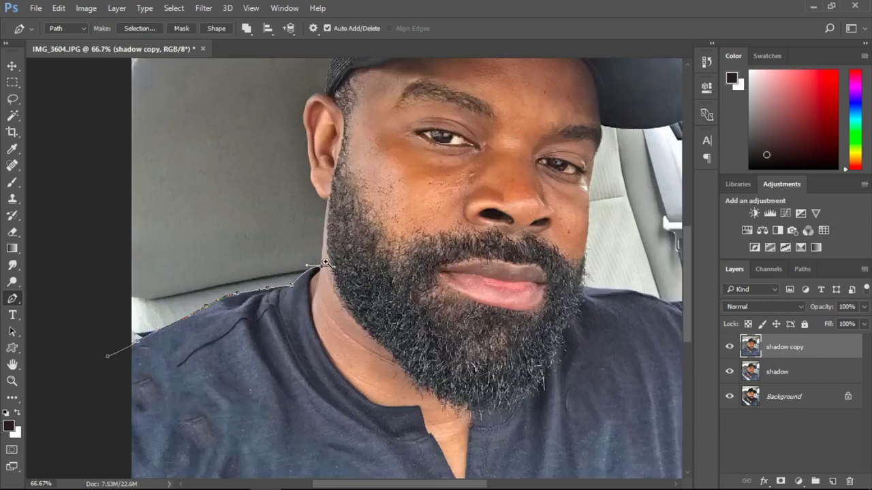
scroll(325, 263, "up", 1)
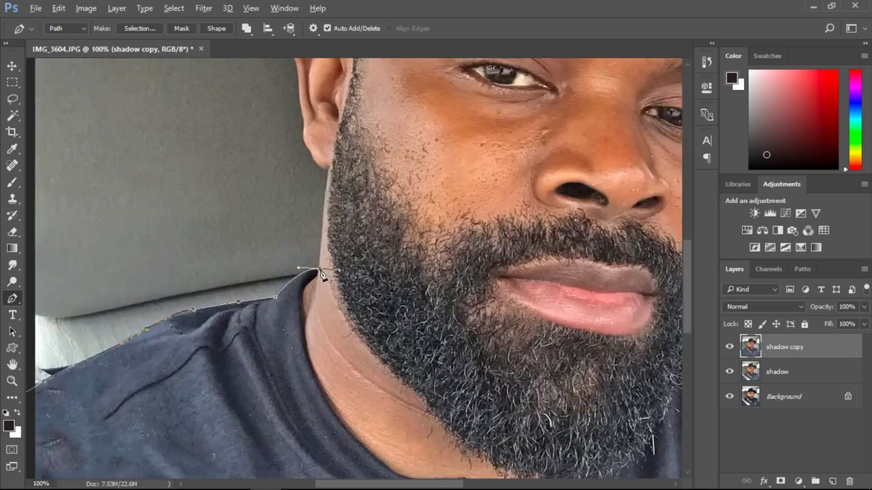
left_click_drag(192, 311, 198, 308)
- Continue the path up the side of the neck and around the outer edge of the ear to the cap
left_click_drag(690, 290, 694, 260)
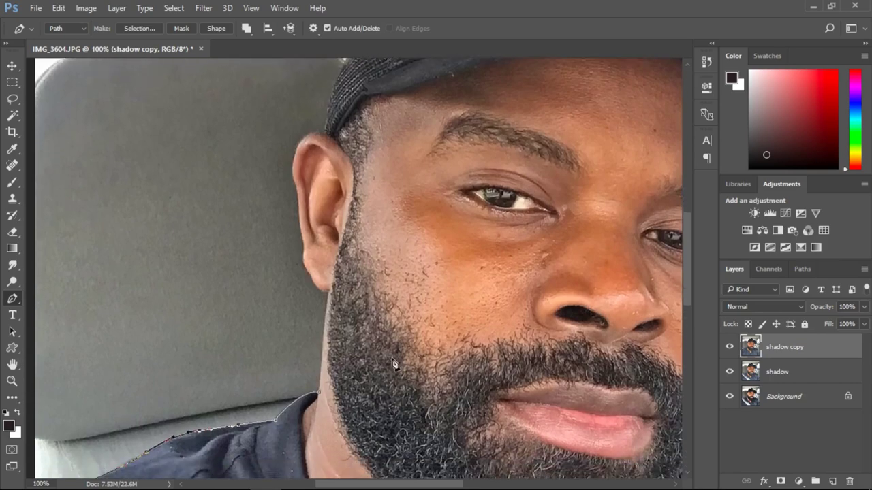
left_click(328, 293)
left_click_drag(327, 286, 311, 273)
left_click(296, 187)
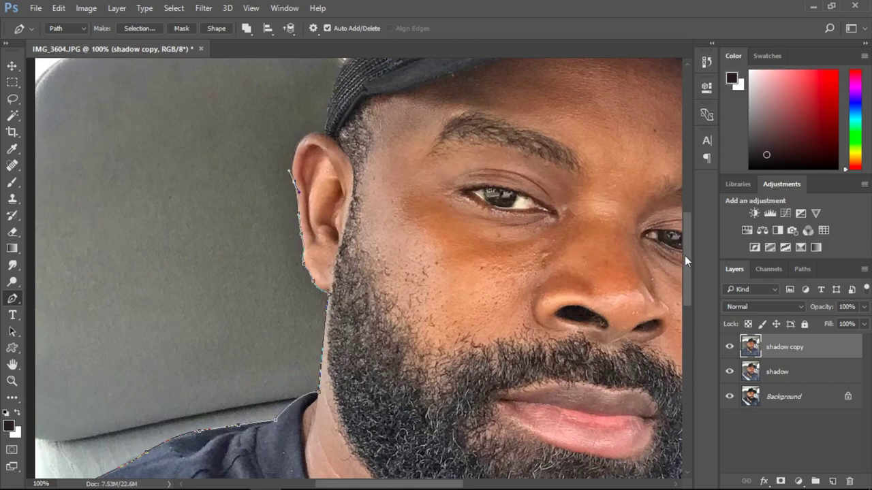
left_click_drag(685, 256, 683, 214)
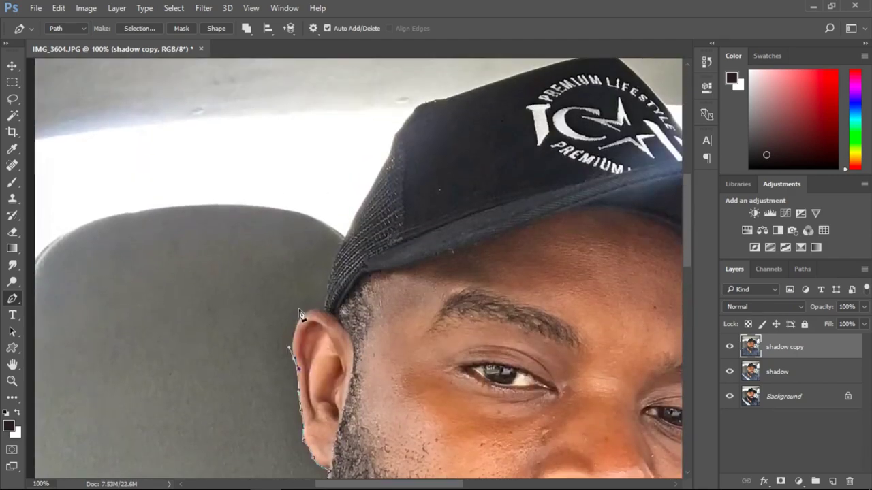
left_click(324, 318)
- Extend the path up the mesh back of the cap to the rear corner of the crown
left_click_drag(326, 290, 329, 275)
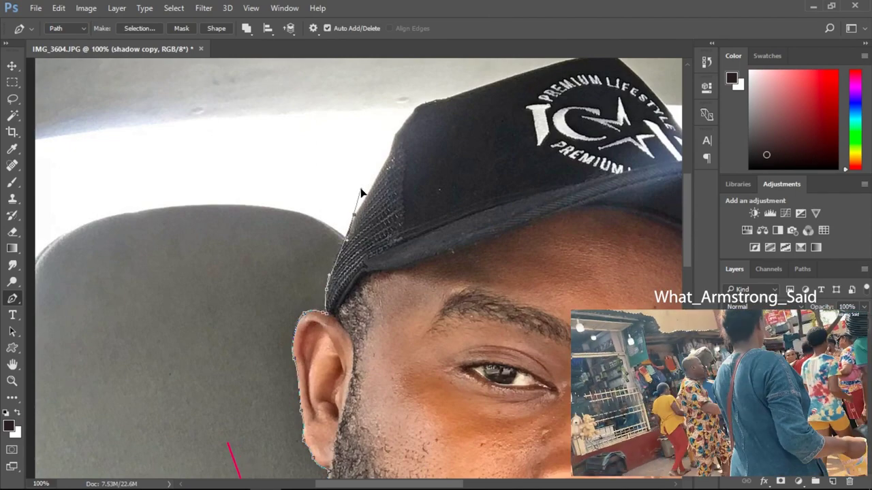
left_click_drag(347, 232, 351, 226)
left_click_drag(380, 172, 402, 127)
left_click(405, 123)
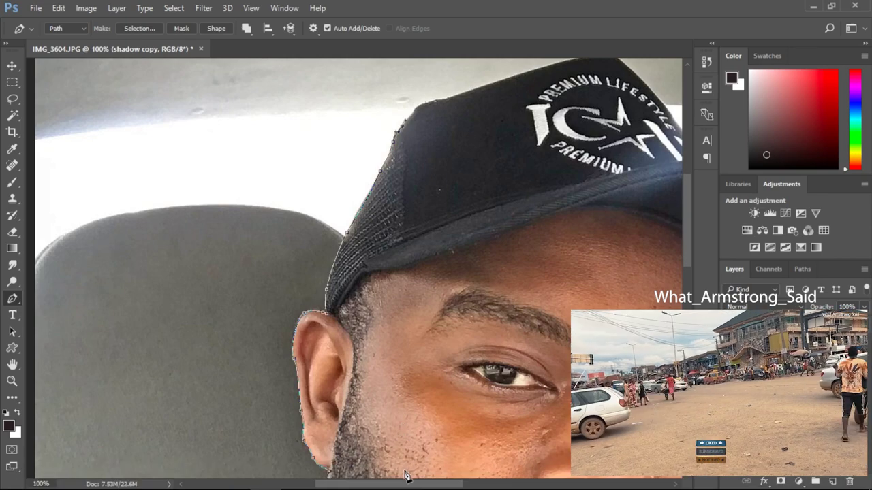
- Trace the path over the top of the cap's crown and down its front to where the brim begins
left_click_drag(407, 483, 433, 483)
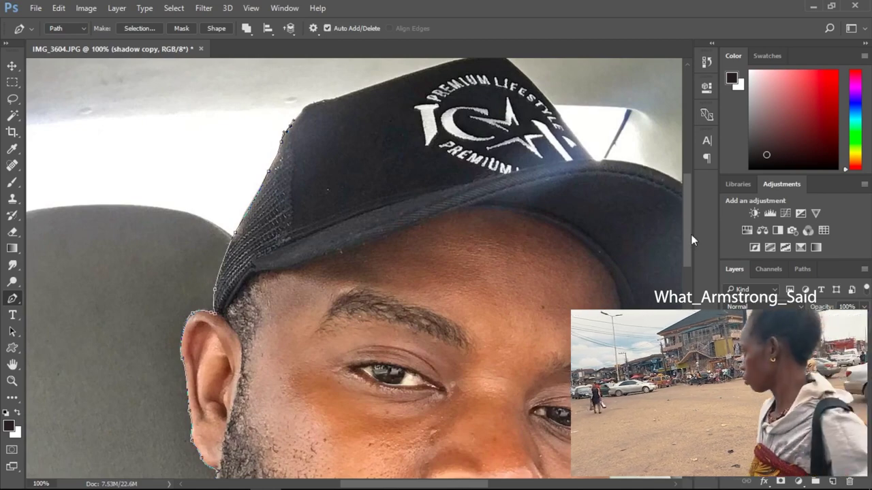
left_click_drag(690, 235, 690, 221)
left_click(324, 163)
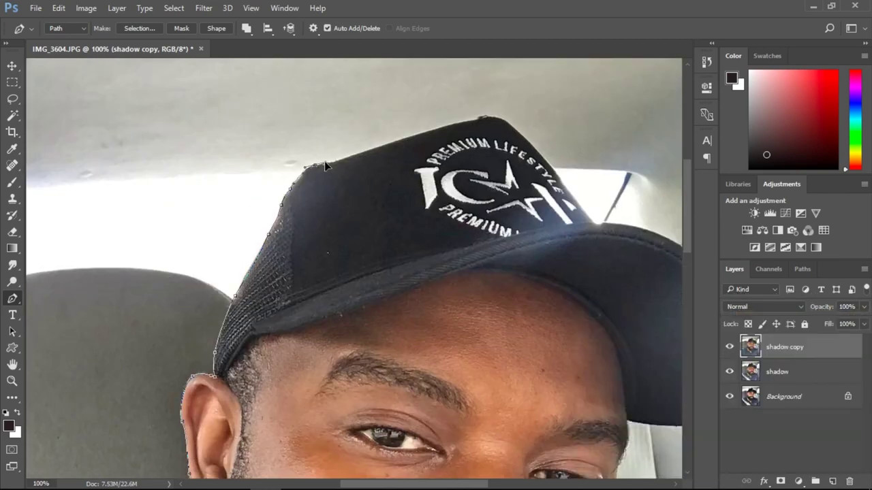
mouse_move(315, 165)
left_mouse_down()
mouse_move(304, 175)
mouse_move(306, 168)
left_mouse_up()
left_click_drag(338, 161, 345, 156)
left_click_drag(482, 119, 523, 136)
mouse_move(594, 223)
left_mouse_down()
mouse_move(591, 230)
mouse_move(604, 222)
left_mouse_up()
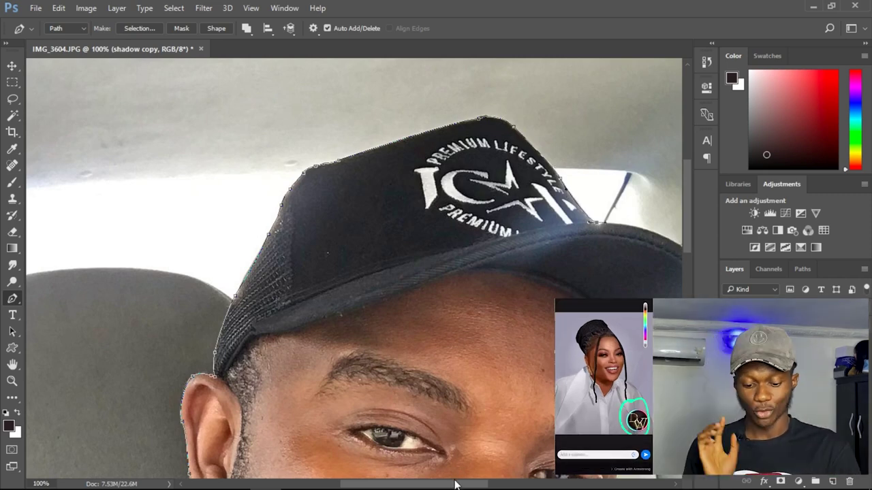
- Trace the curved outer edge of the cap's brim and back along its underside to the face
left_click_drag(457, 482, 490, 482)
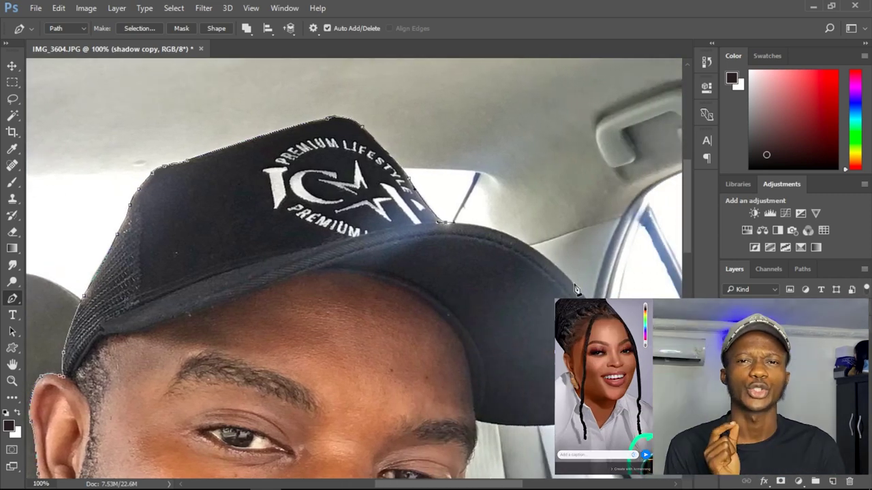
left_click_drag(575, 284, 633, 348)
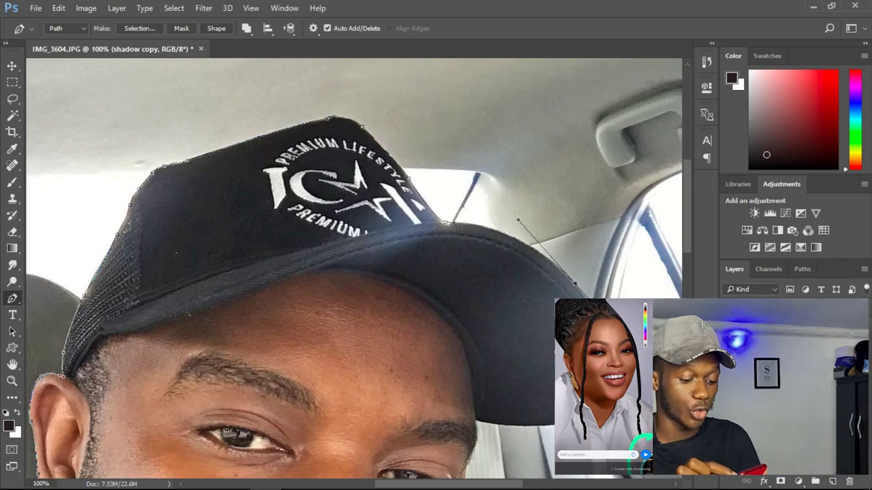
left_click(576, 284, "alt")
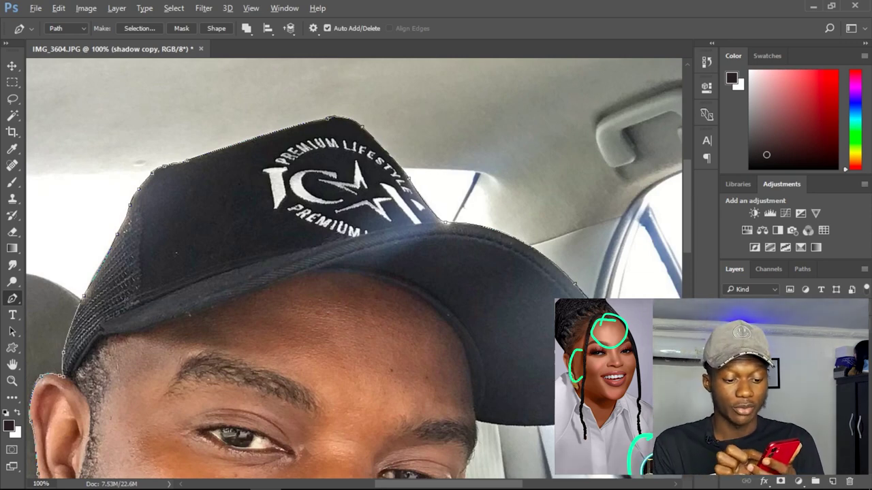
key("ctrl+z")
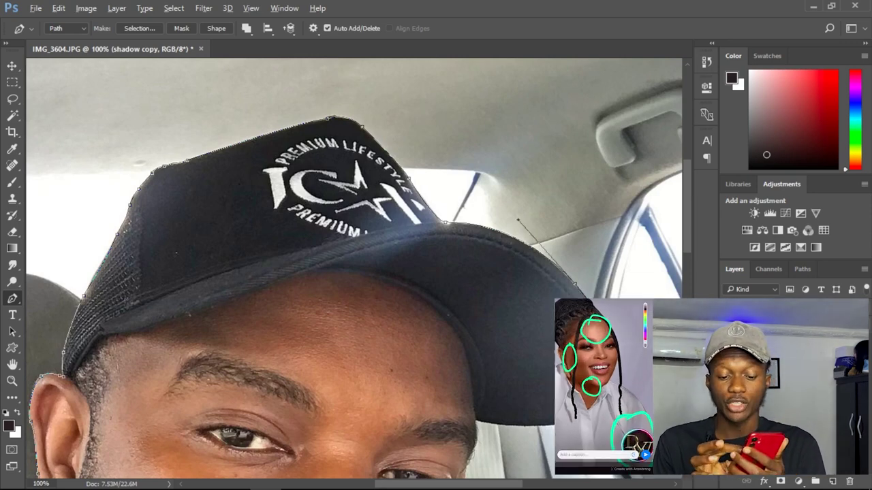
left_click_drag(477, 421, 397, 409)
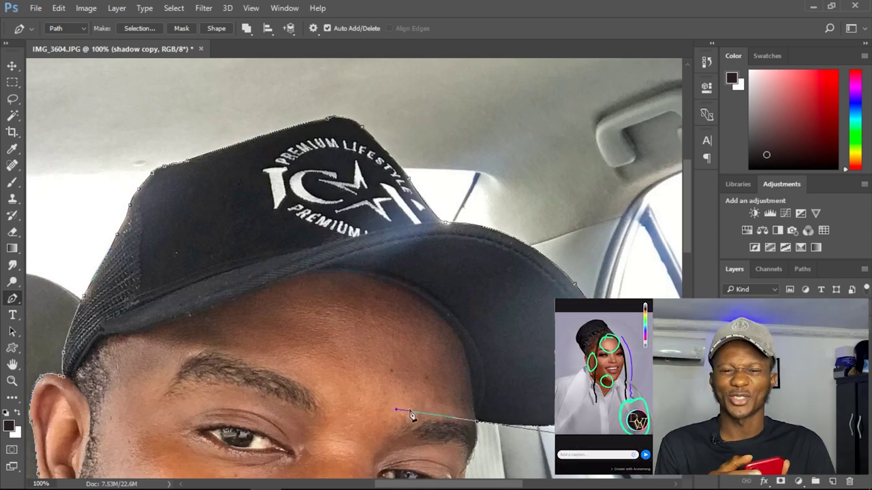
left_click(476, 421, "alt")
- Continue the path down the right side of the face, past the eye and cheek, to the beard
scroll(687, 206, "down", 5)
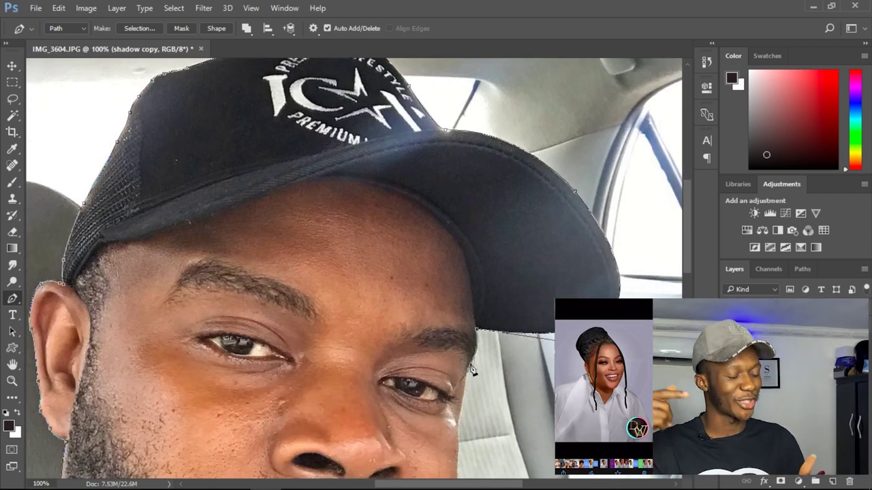
left_click_drag(471, 363, 460, 377)
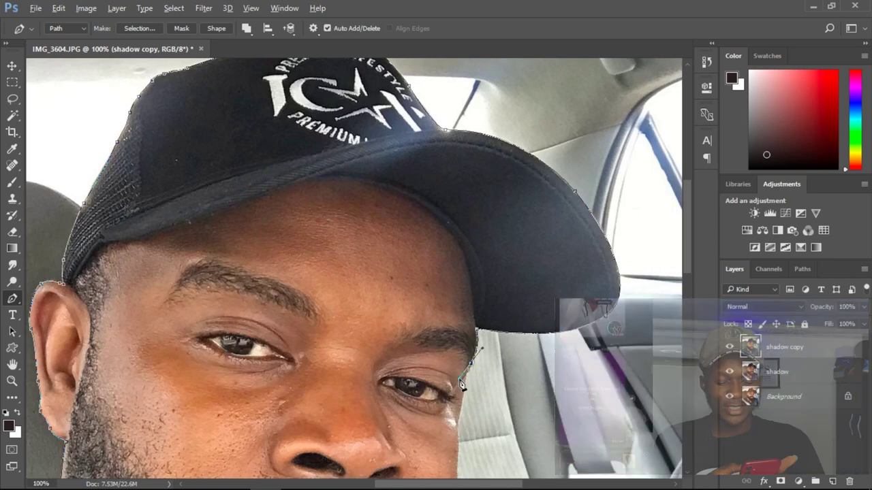
left_click(460, 425)
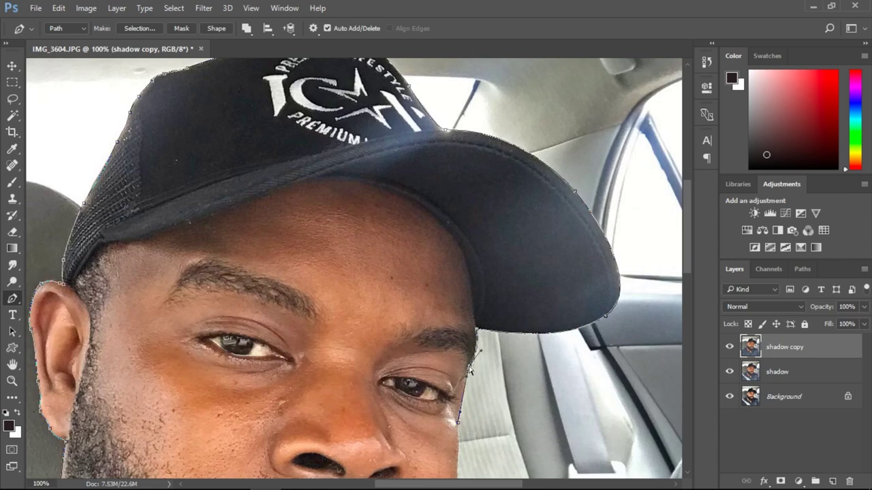
left_click_drag(687, 229, 687, 268)
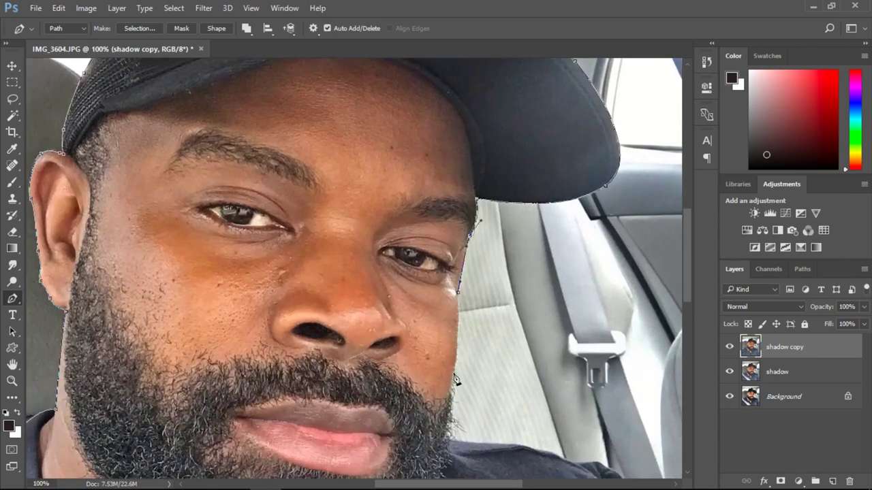
left_click_drag(453, 373, 446, 392)
left_click(455, 407)
- Trace the path from the beard along the top of the right shoulder, correcting misplaced points
left_click_drag(689, 253, 694, 284)
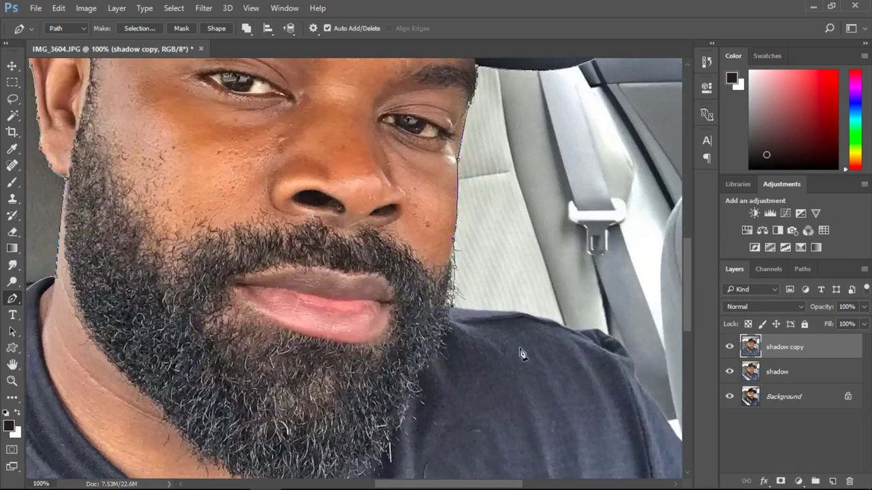
left_click(486, 312)
left_click(531, 316)
left_click_drag(550, 320, 551, 320)
key("ctrl+z")
left_click(582, 331)
key("ctrl+z")
left_click_drag(586, 328, 632, 358)
key("ctrl+z")
- Continue the path down the outer edge of the right sleeve to the photo's edge
left_click_drag(687, 279, 690, 320)
left_click_drag(492, 482, 543, 486)
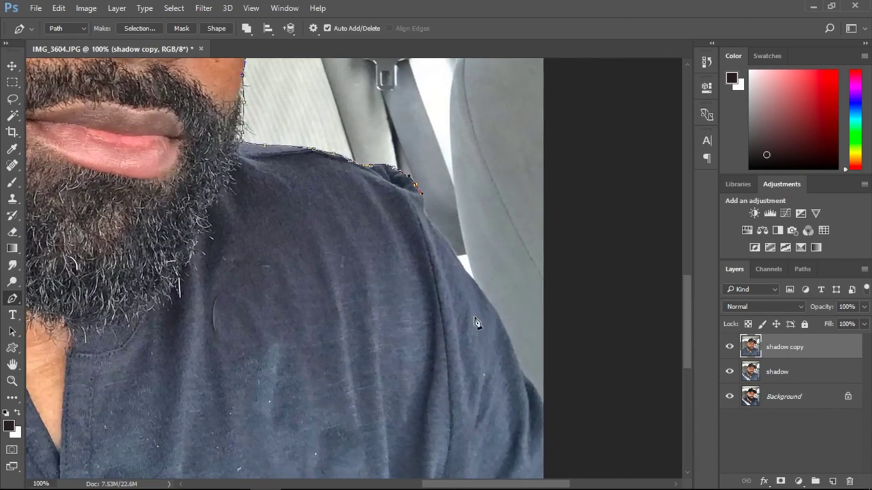
left_click(424, 210)
left_click(500, 315)
key("ctrl+z")
left_click(534, 387)
left_click(545, 406)
- Close the path around the outside of the canvas below the shirt and convert it into a selection
left_click_drag(690, 338, 691, 384)
left_click_drag(608, 383, 569, 417)
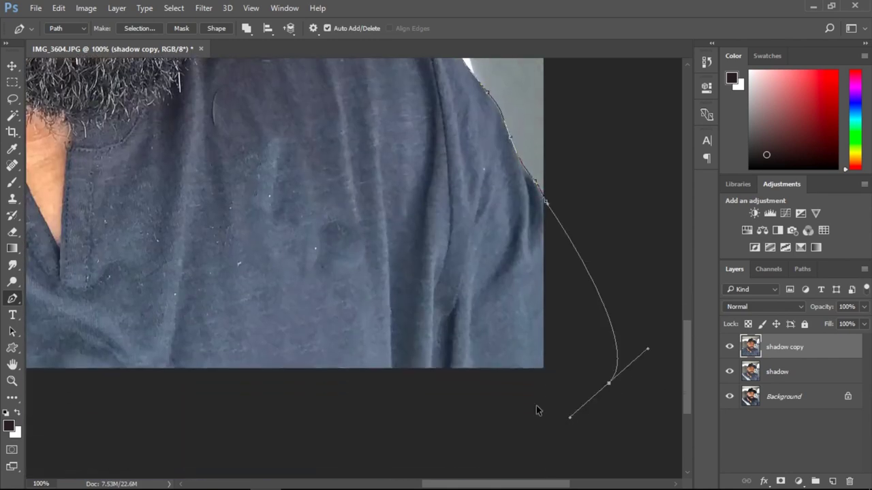
left_click(485, 331, "alt")
left_click(485, 331, "alt")
left_click(485, 331, "alt")
left_click(485, 331, "alt")
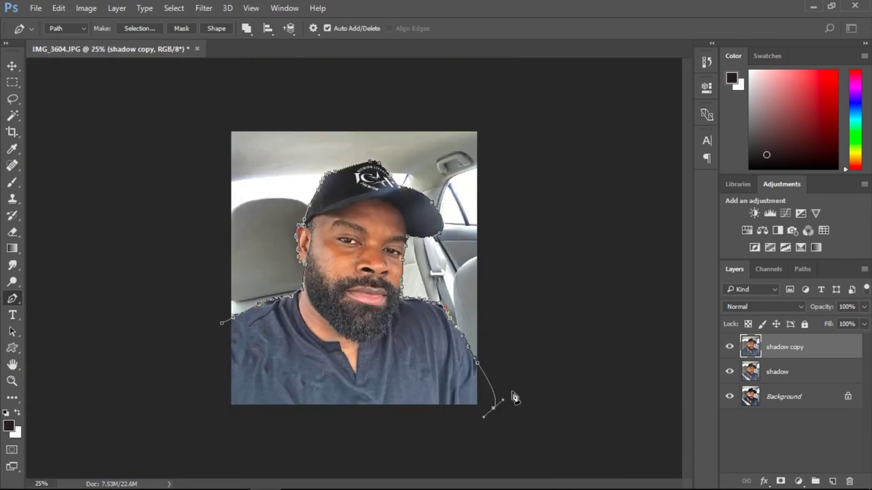
left_click_drag(292, 444, 199, 381)
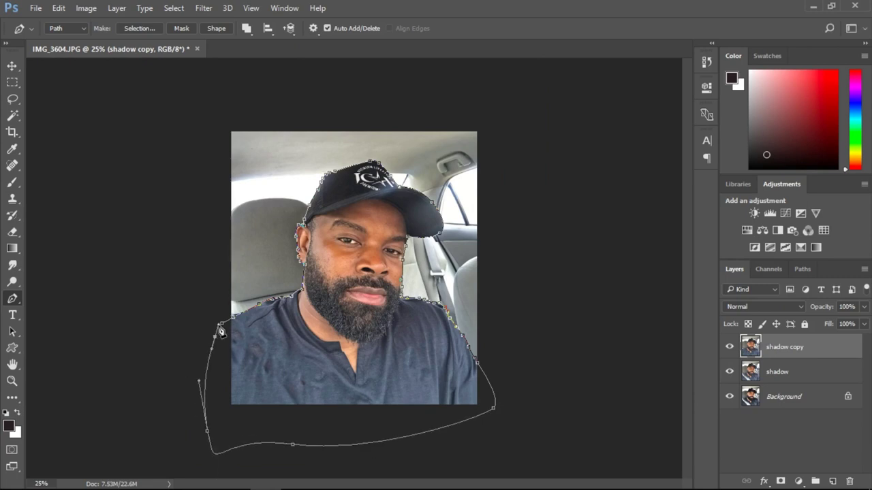
left_click(216, 323)
key("ctrl+Return")
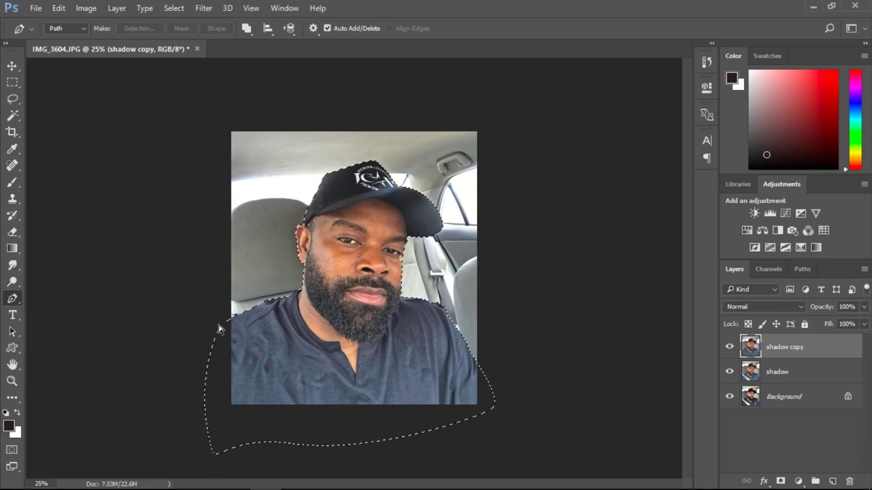
- Copy the selected man to a new layer and hide the shadow copy, shadow and Background layers
key("ctrl+j")
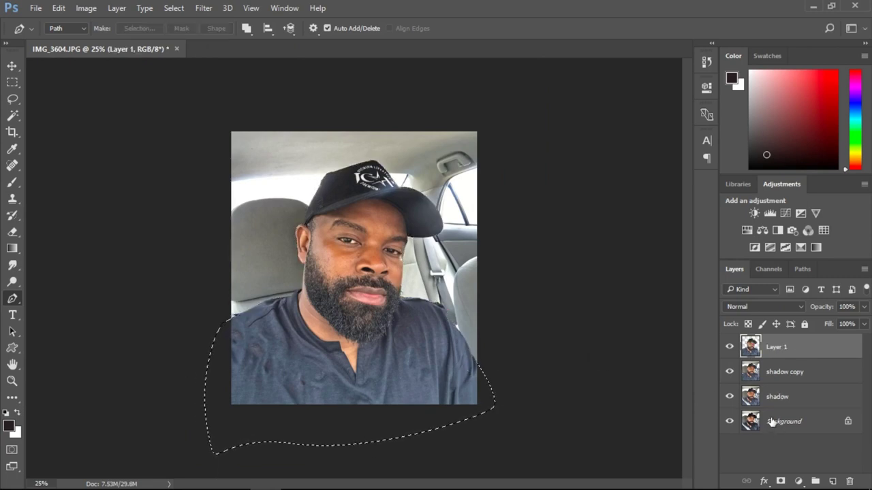
left_click(730, 372)
left_click(729, 396)
left_click(729, 421)
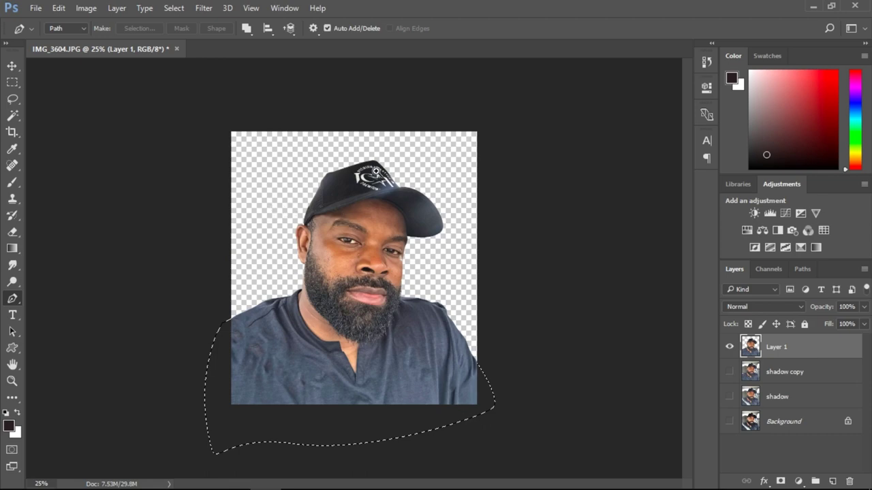
- Switch to the Brush tool and set the foreground colour to bright red, with the cap and face in close view
left_click(376, 171, "ctrl")
left_click(376, 171, "ctrl")
left_click(376, 171, "ctrl")
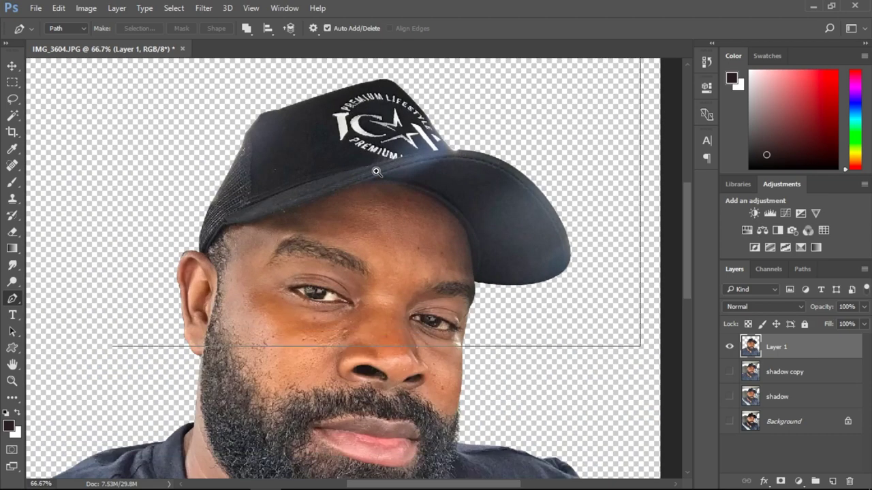
left_click(376, 172)
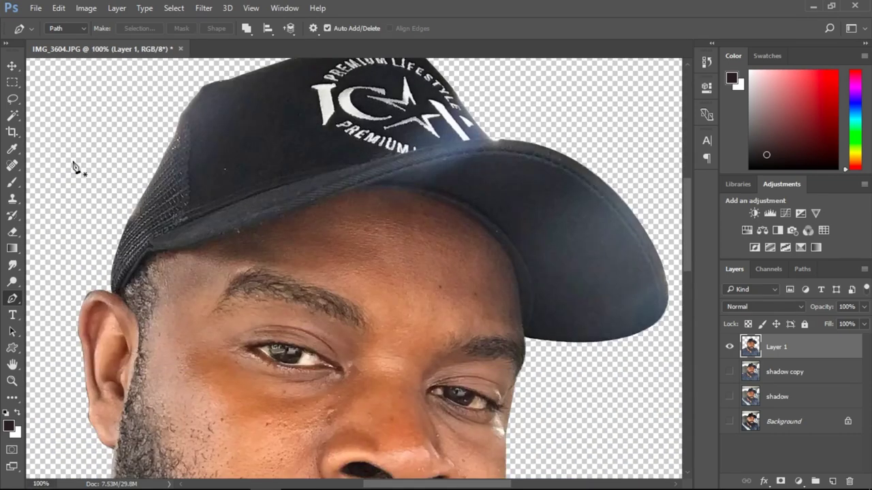
left_click(15, 186)
left_click_drag(803, 81, 859, 61)
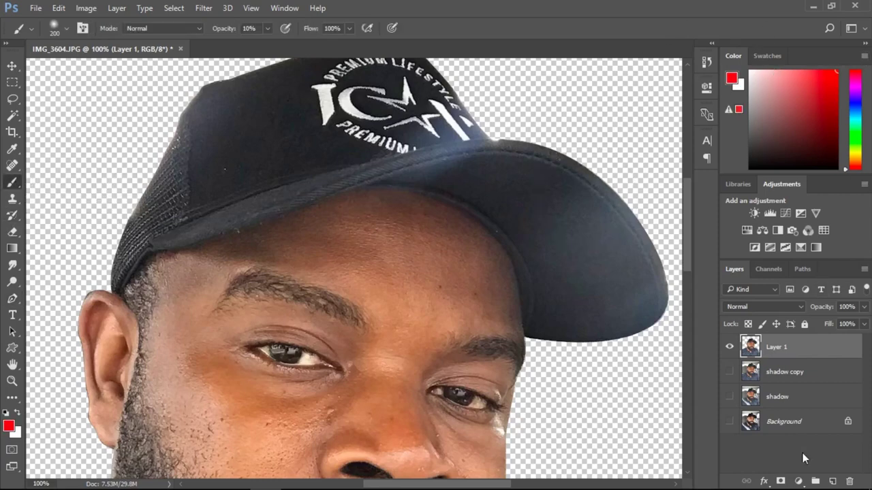
- Add an empty layer above Layer 1 and reduce the brush size to 15
left_click(832, 482)
key("bracketleft")
key("bracketleft")
key("bracketleft")
key("bracketleft")
key("bracketleft")
key("bracketleft")
key("bracketleft")
key("bracketleft")
key("bracketleft")
key("bracketleft")
key("bracketleft")
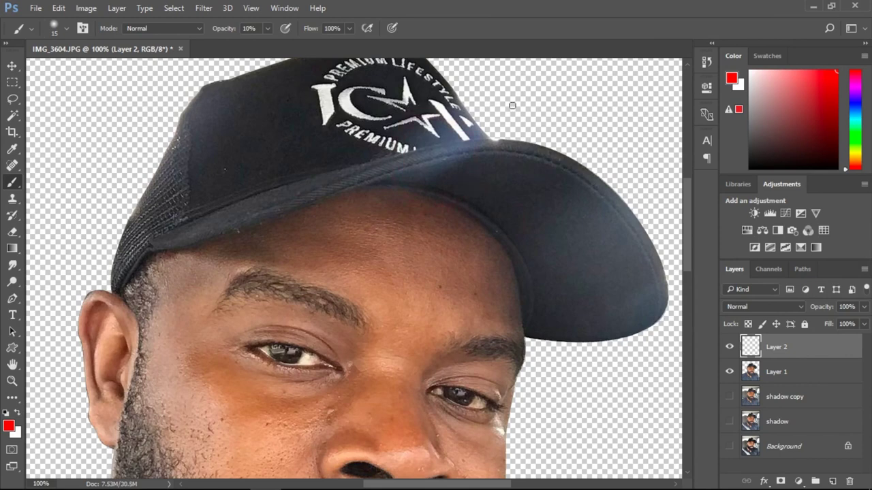
- Circle the light glare on the cap's front and on its brim in red, and undo both strokes
mouse_move(414, 104)
left_mouse_down()
mouse_move(372, 216)
mouse_move(482, 98)
mouse_move(368, 158)
mouse_move(401, 195)
left_mouse_up()
mouse_move(575, 190)
left_mouse_down()
mouse_move(573, 382)
mouse_move(651, 187)
mouse_move(562, 211)
left_mouse_up()
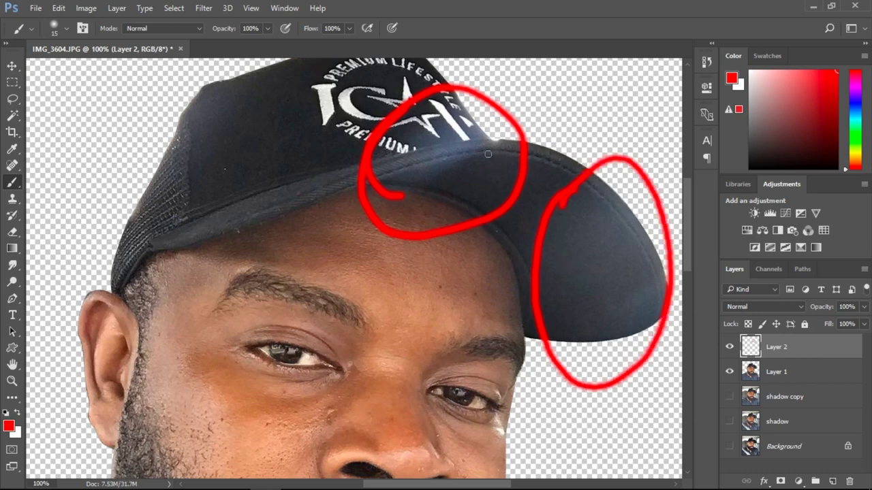
key("ctrl+alt+z")
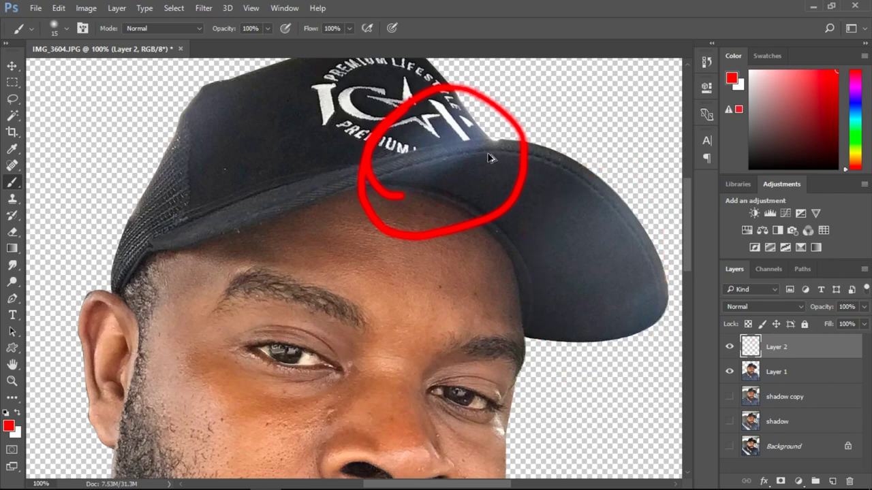
key("ctrl+alt+z")
- Delete the empty Layer 2 above the cut-out man
key("ctrl+minus")
key("ctrl+minus")
key("ctrl+minus")
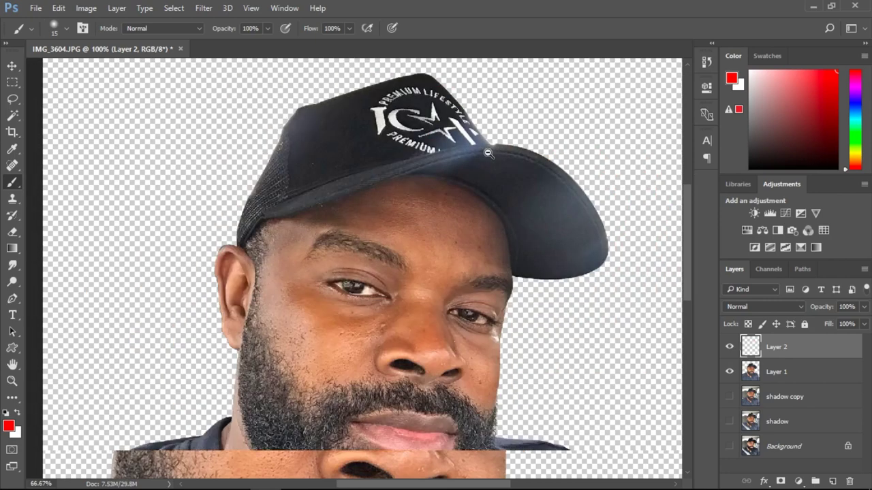
key("v")
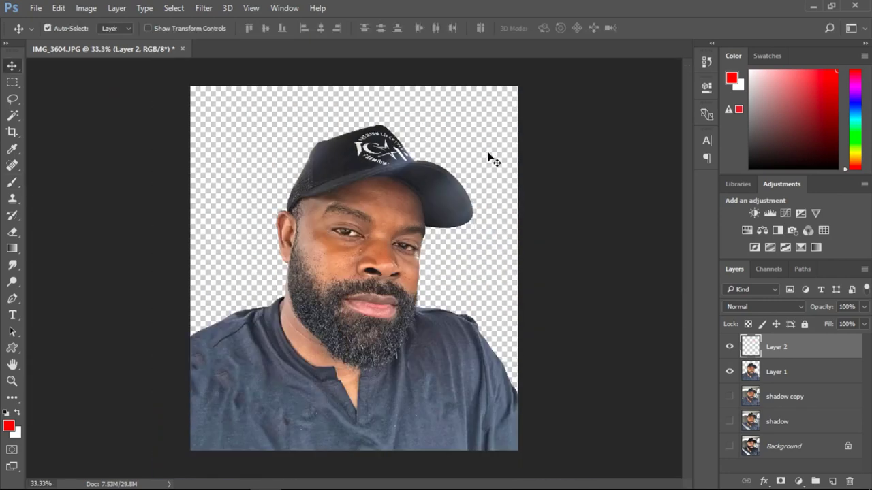
key("Delete")
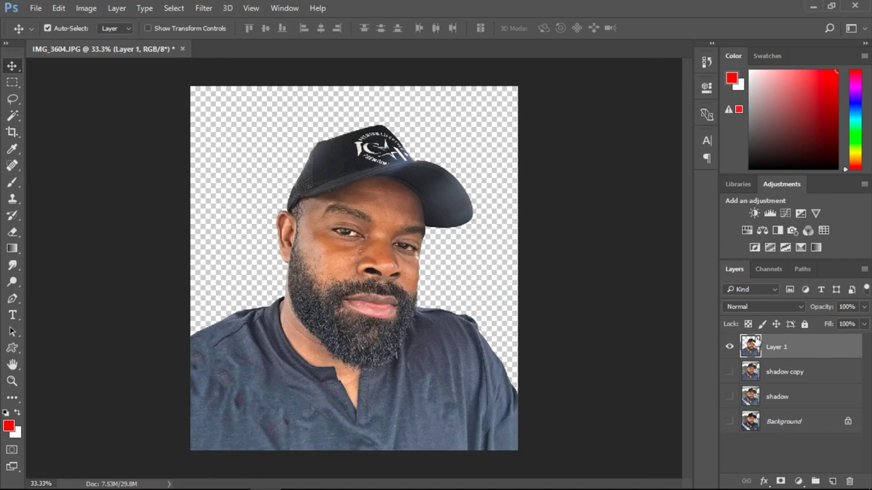
- Duplicate Layer 1 and set the copy's blend mode to Linear Light
key("ctrl+j")
left_click(767, 305)
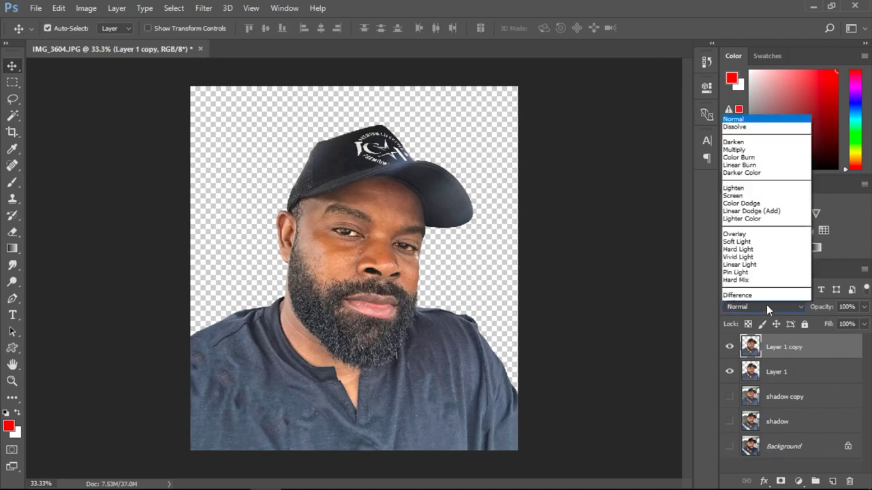
key("Escape")
key("shift+alt+j")
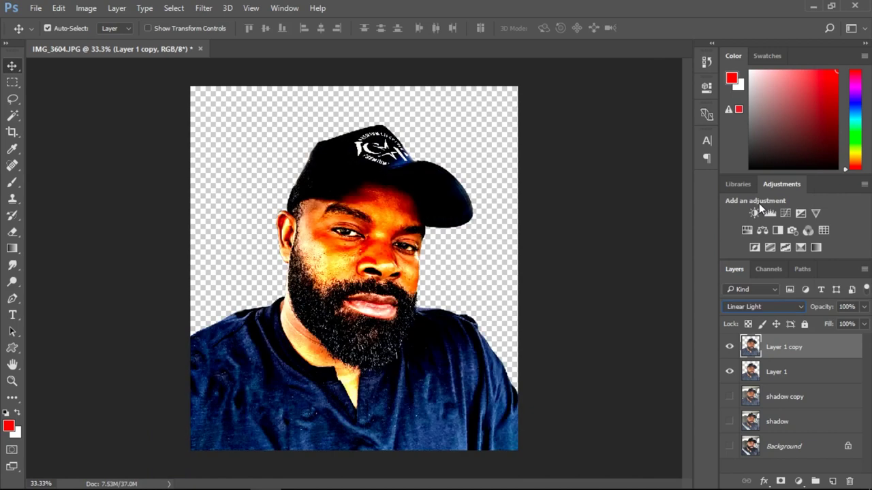
- Apply a High Pass filter with a 0.2 pixel radius to Layer 1 copy, checking its effect on the beard
left_click(204, 8)
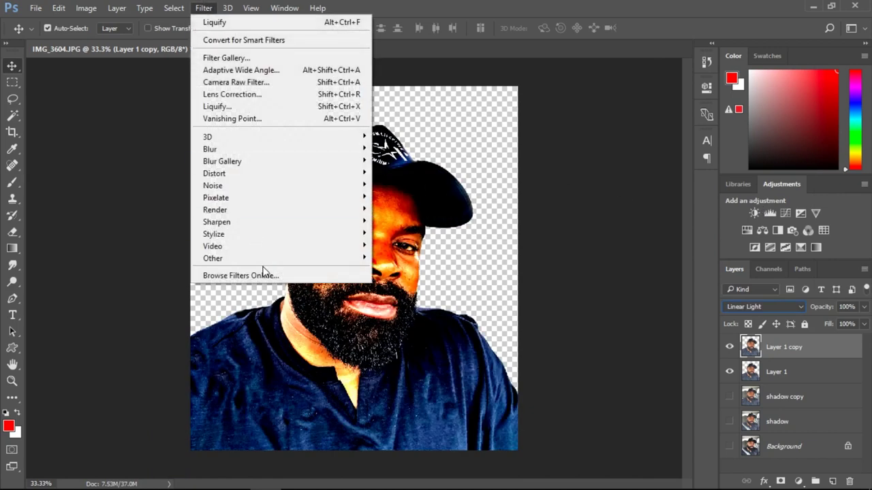
mouse_move(260, 259)
left_click(160, 271)
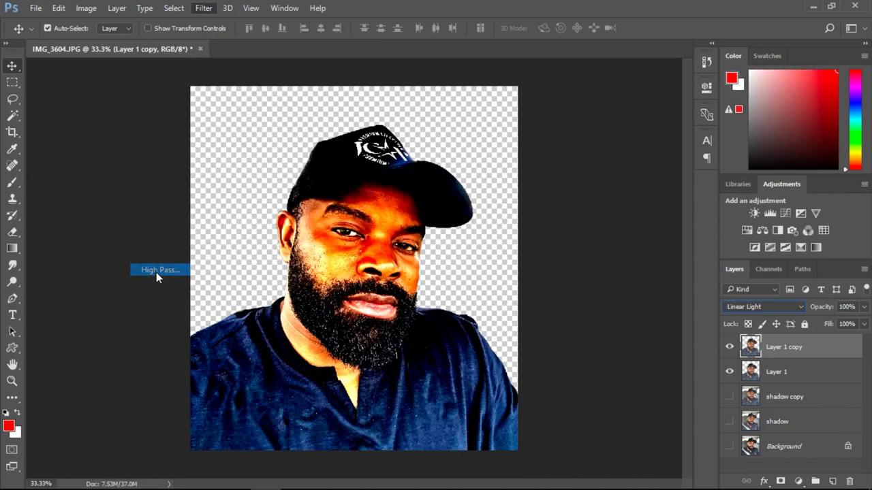
left_click_drag(425, 96, 604, 147)
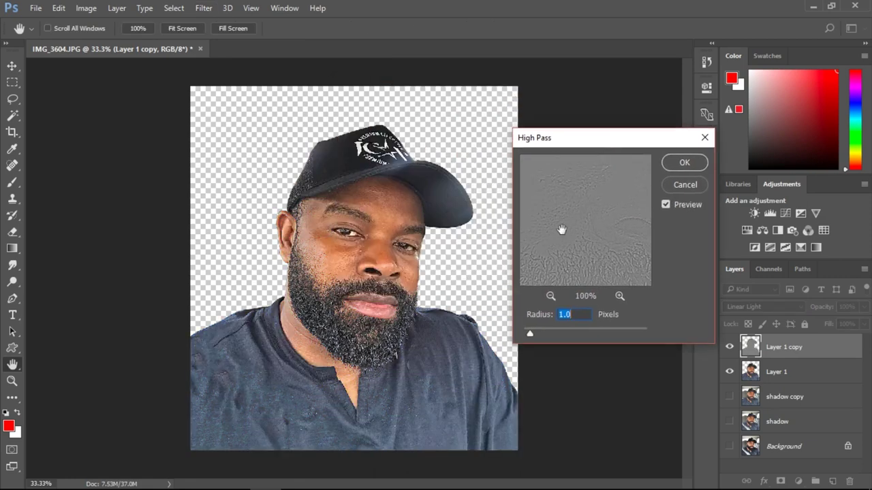
left_click_drag(529, 338, 525, 336)
left_click(387, 290, "ctrl")
left_click(387, 291, "ctrl")
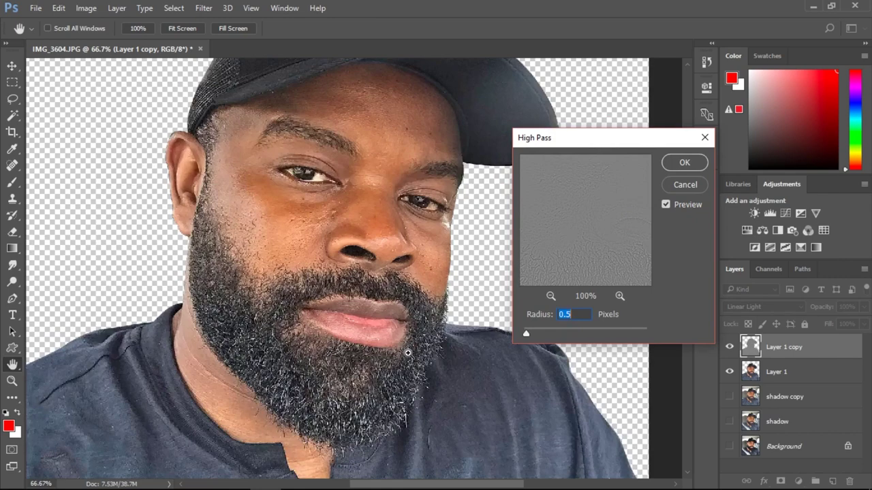
left_click(407, 351, "ctrl")
left_click_drag(527, 333, 525, 333)
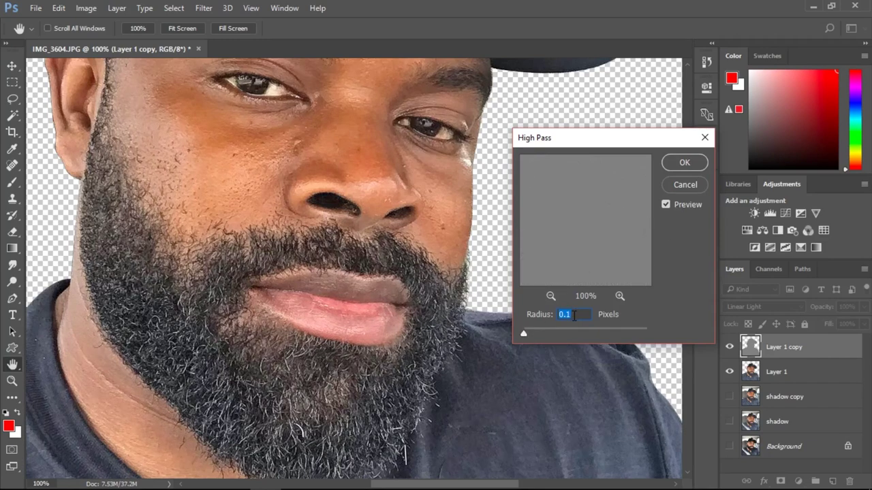
key("Return")
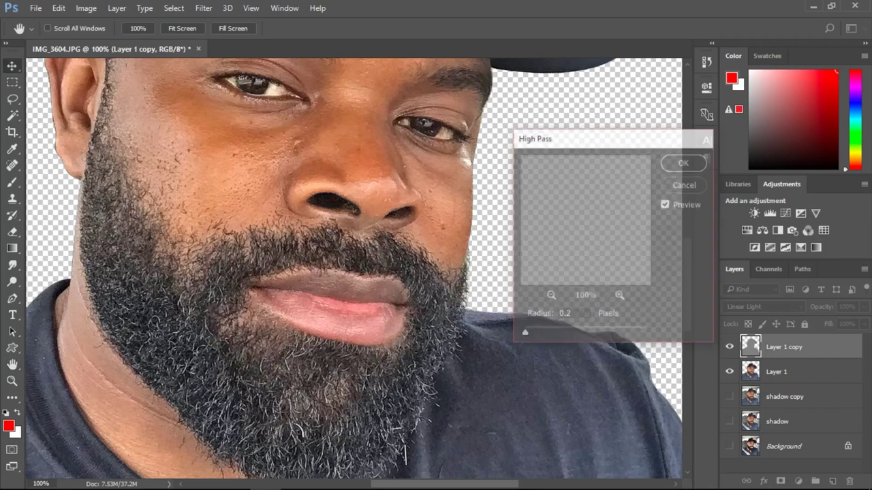
- Compare the portrait with and without the High Pass layer, and delete Layer 1 copy
key("v")
left_click(729, 348)
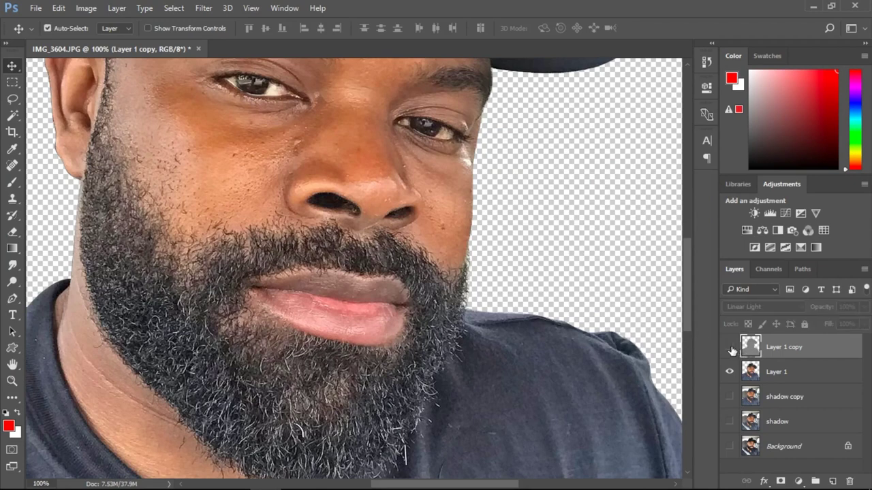
left_click(730, 347)
left_click(730, 348)
left_click(730, 347)
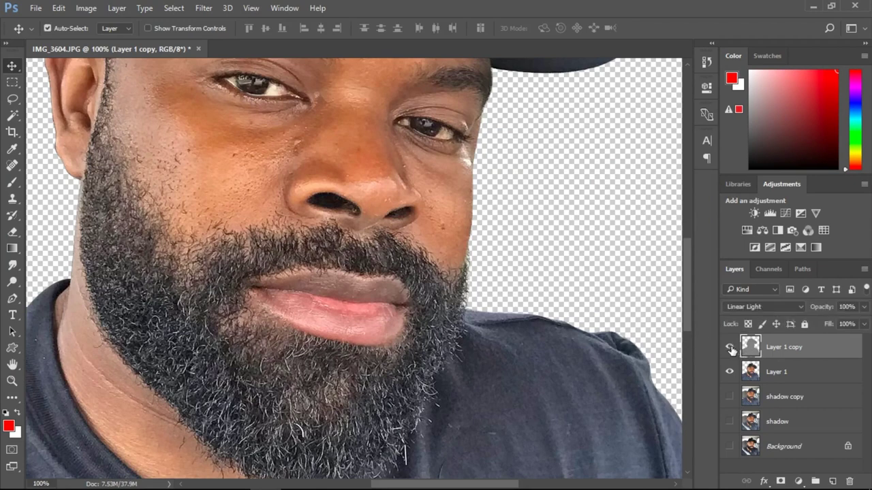
key("Delete")
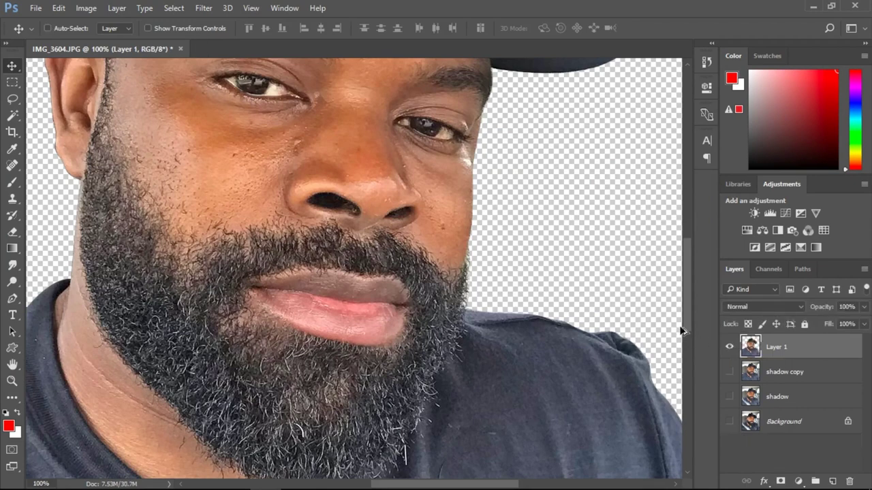
- Start a Pen path on Layer 1 where the right side of the beard meets the shoulder
left_click(603, 268, "alt")
left_click(604, 268, "alt")
left_click(604, 269, "alt")
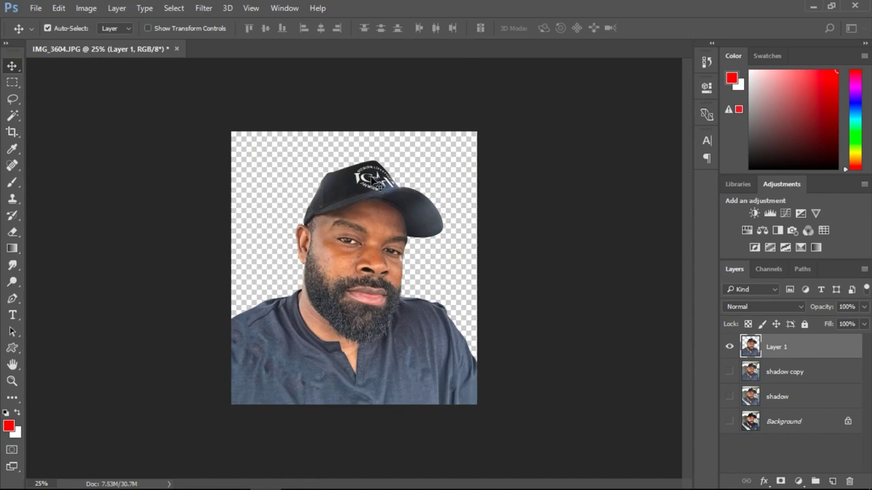
key("p")
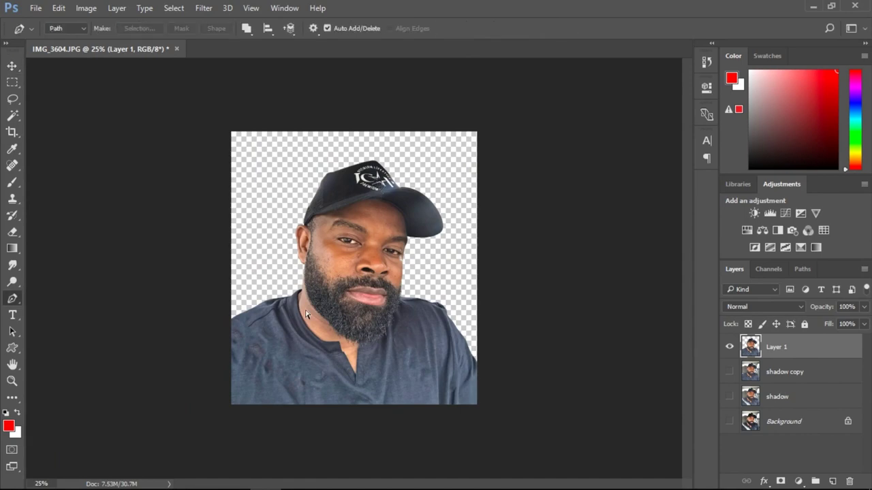
scroll(287, 296, "up", 3)
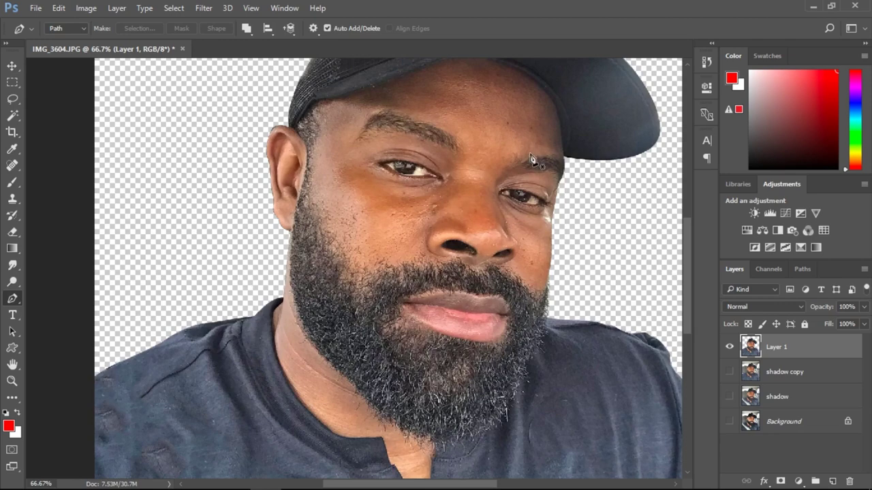
mouse_move(691, 320)
left_mouse_down()
mouse_move(691, 288)
mouse_move(695, 325)
left_mouse_up()
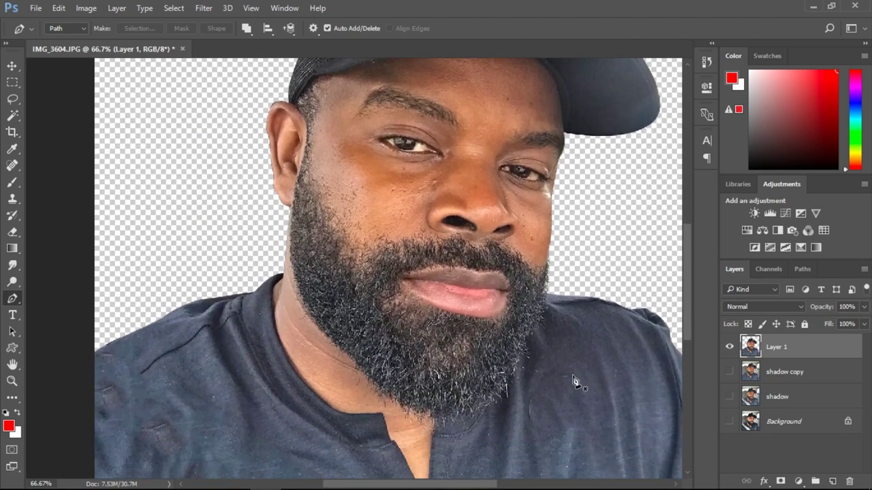
left_click(572, 279)
scroll(553, 293, "up", 1)
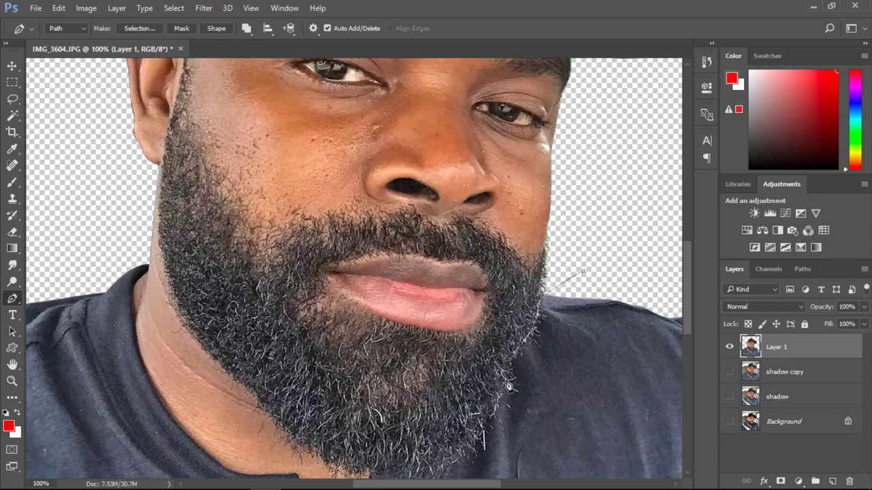
- Trace the path down the right edge of the beard to the shirt opening below the chin
left_click_drag(481, 433, 474, 446)
key("ctrl+z")
key("ctrl+z")
left_click_drag(538, 352, 526, 351)
key("ctrl+z")
left_click_drag(685, 261, 685, 286)
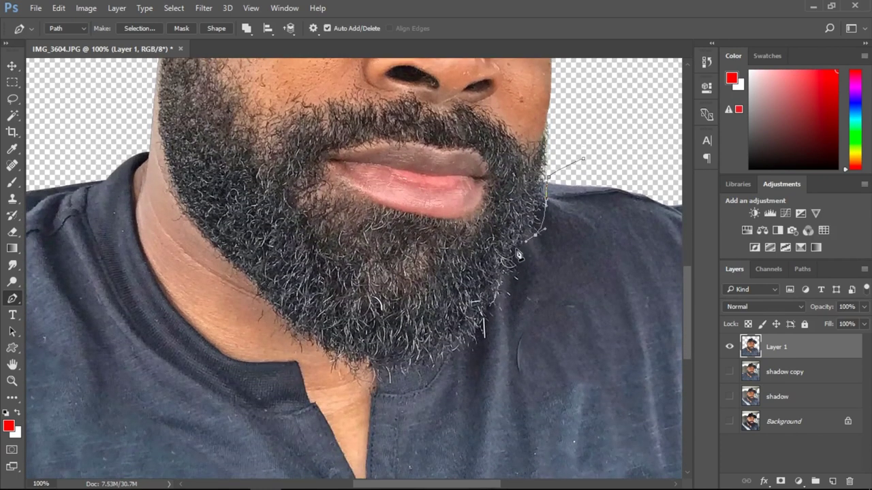
left_click_drag(516, 245, 379, 380)
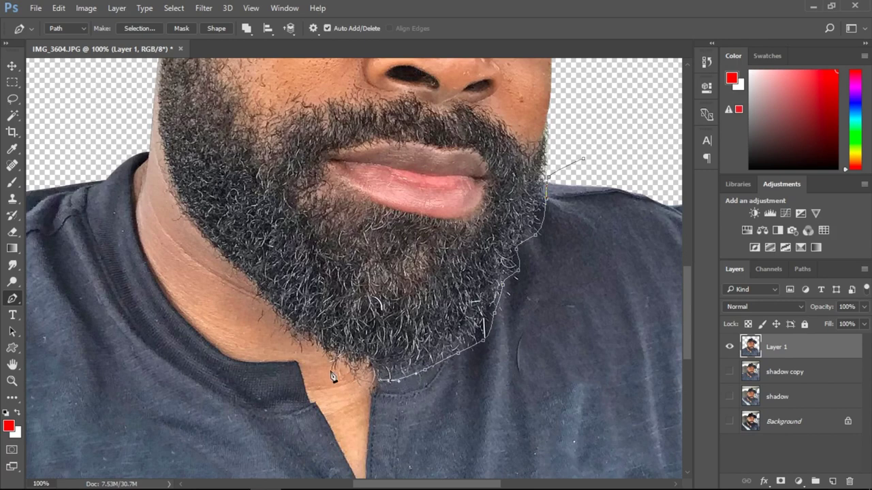
left_click_drag(300, 352, 301, 355)
left_click_drag(252, 295, 252, 292)
left_click_drag(171, 201, 167, 190)
left_click_drag(160, 158, 158, 144)
left_click_drag(688, 305, 688, 310)
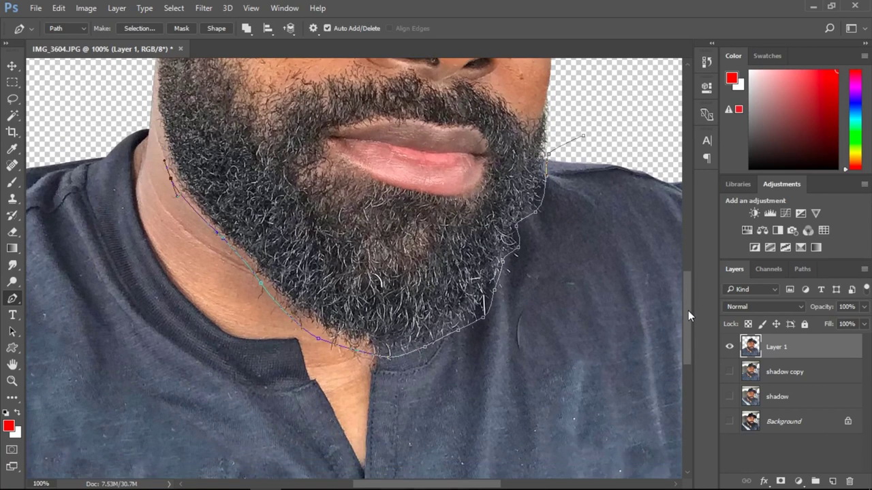
key("ctrl+alt+z")
key("ctrl+alt+z")
key("ctrl+alt+z")
key("ctrl+alt+z")
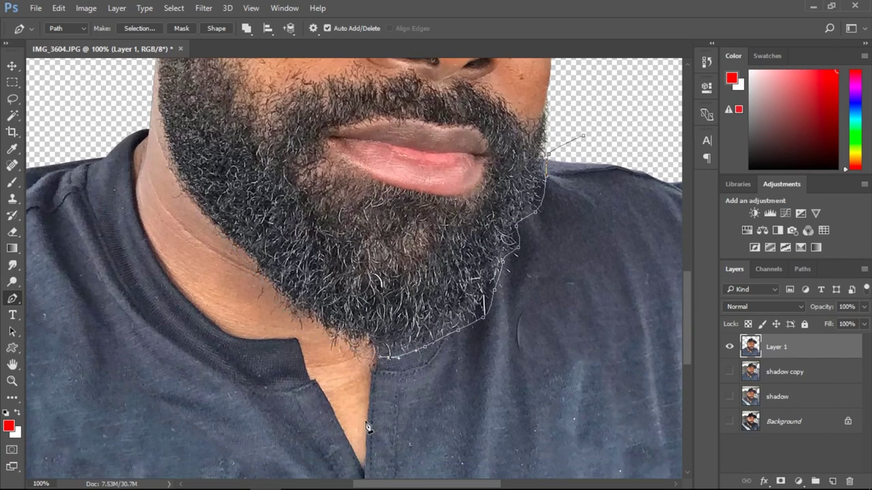
- Continue the path down the right edge of the shirt opening and back up its left edge to the collar's corner
left_click(366, 463)
scroll(692, 305, "down", 3)
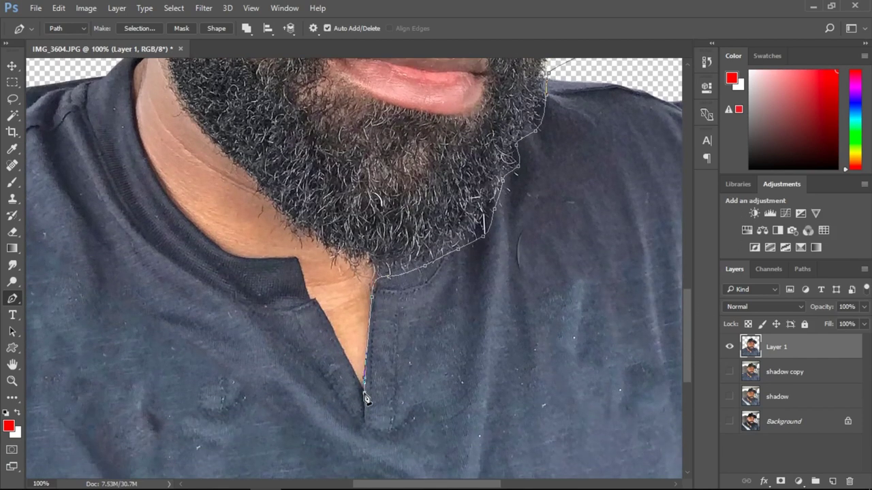
left_click(335, 335)
left_click(316, 300)
left_click(307, 285)
left_click(289, 258)
- Continue the path along the inner edge of the collar up to where the neck meets the background
left_click_drag(229, 258, 176, 199)
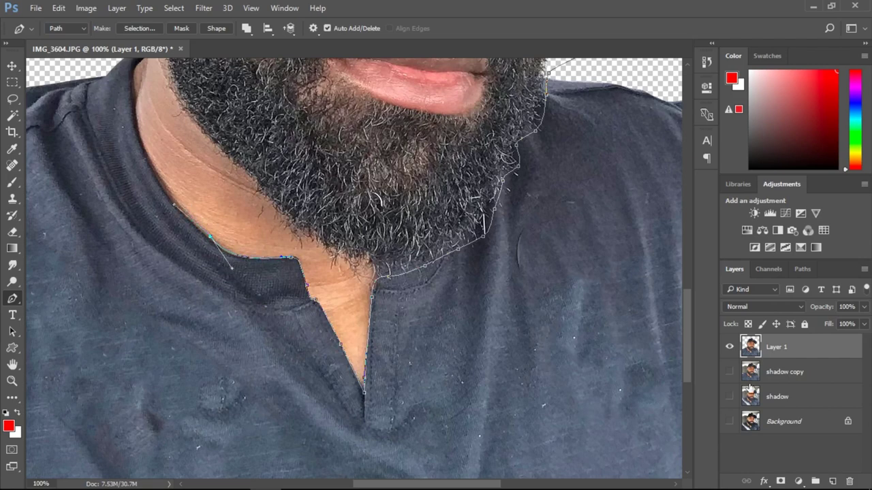
left_click_drag(689, 362, 689, 343)
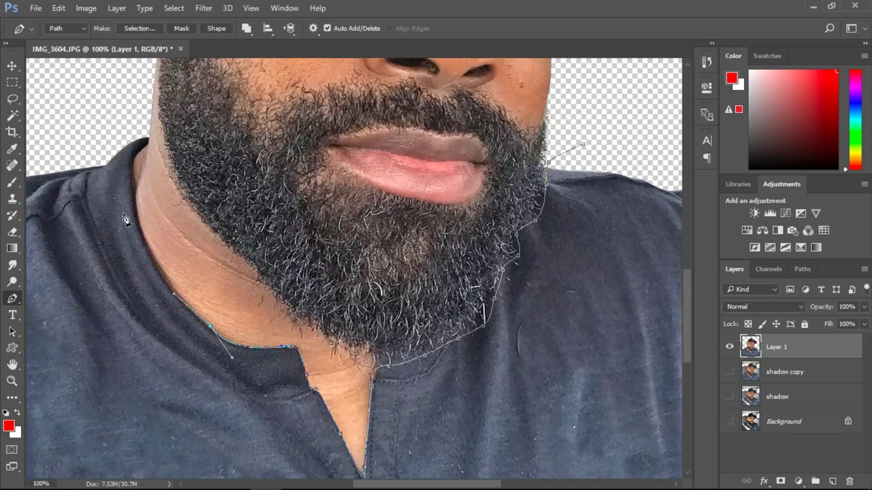
left_click_drag(137, 205, 128, 146)
left_click_drag(145, 145, 149, 135)
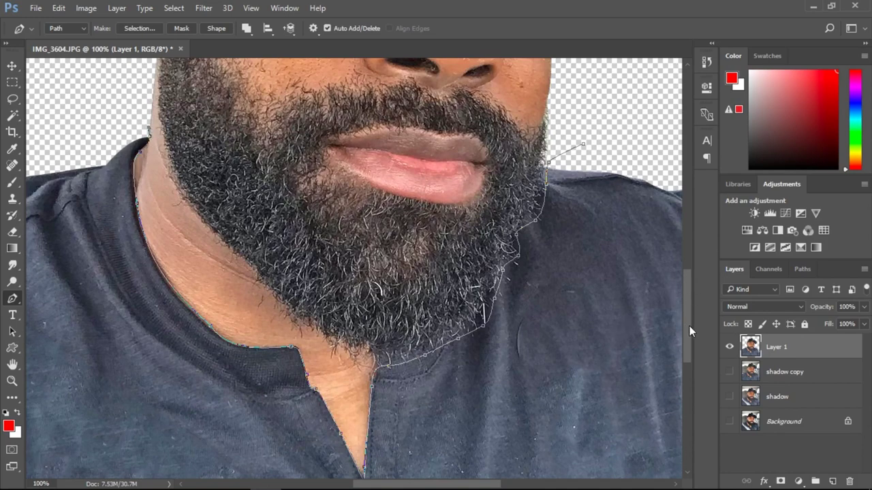
- Extend the path loosely around the outside of the ear and back in to the cap's lower rear edge
left_click_drag(689, 326, 703, 268)
left_click_drag(78, 283, 78, 220)
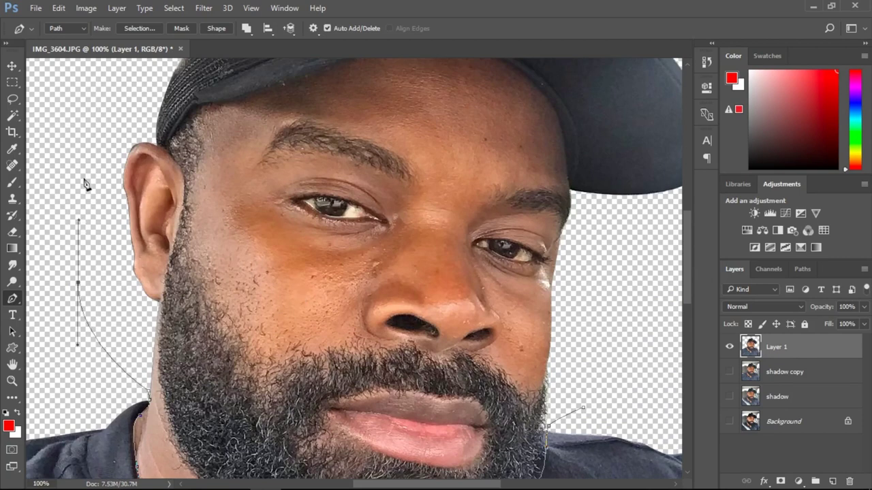
left_click_drag(85, 134, 94, 115)
left_click_drag(104, 113, 167, 144)
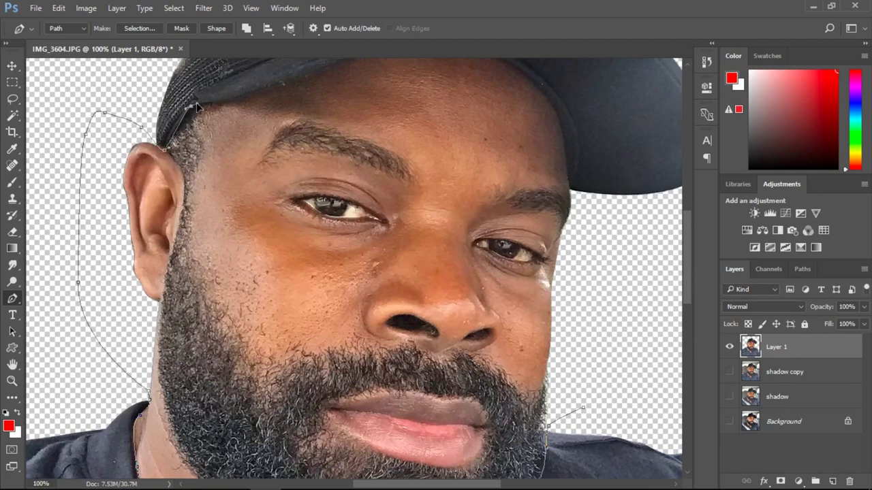
- Trace the path along the cap's lower edge across the forehead to where the brim ends at the far temple
key("ctrl+z")
left_click_drag(684, 268, 691, 245)
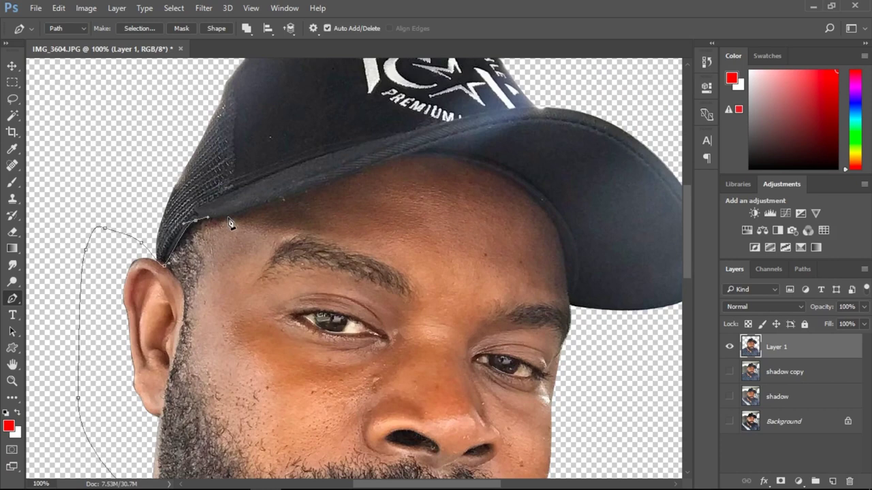
left_click_drag(229, 216, 296, 196)
left_click_drag(403, 154, 417, 153)
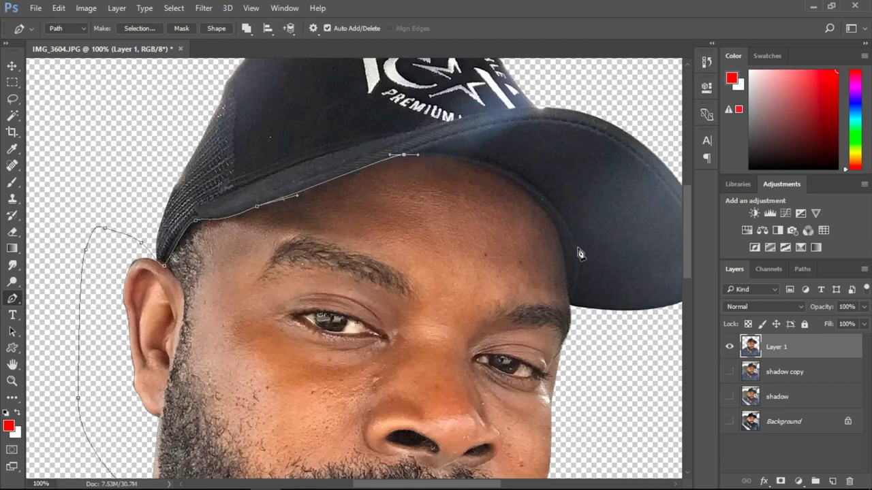
left_click_drag(559, 236, 584, 315)
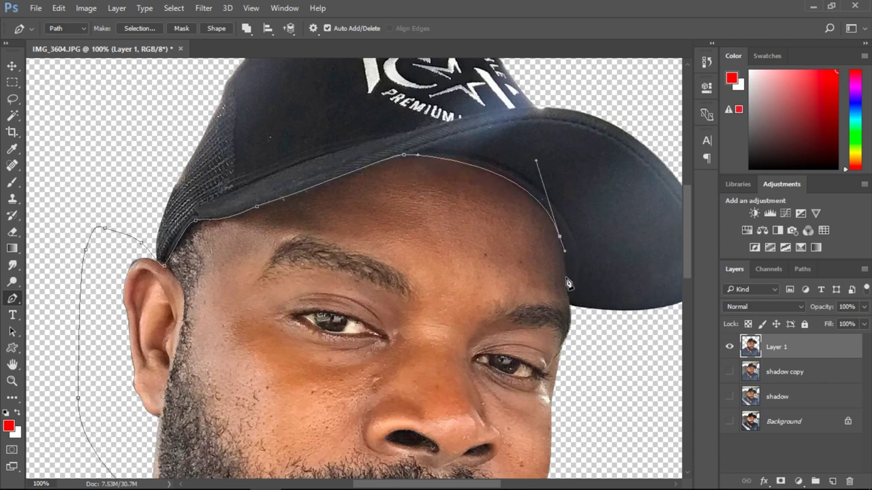
left_click_drag(566, 277, 568, 290)
left_click(570, 309)
left_click(579, 314, "alt")
left_click(579, 314, "alt")
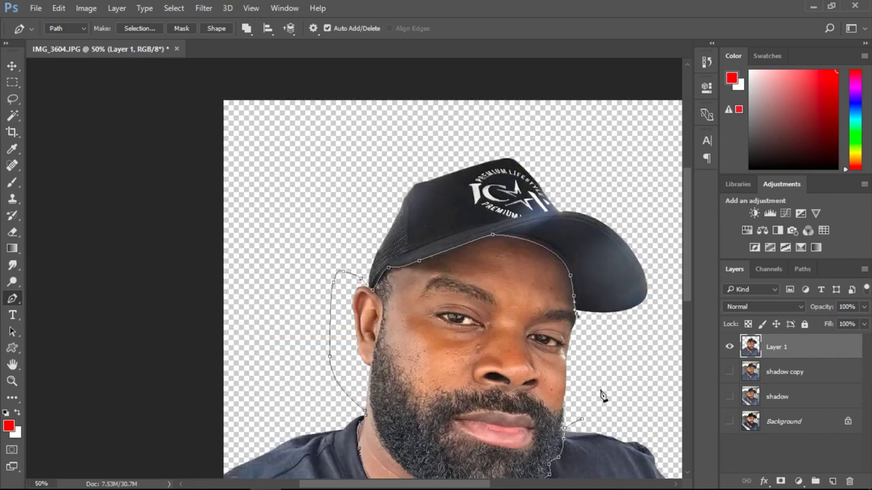
- Finish the path beside the far cheek, turn it into a selection and copy the face, beard and neck onto a new layer
left_click(590, 414)
key("ctrl+Return")
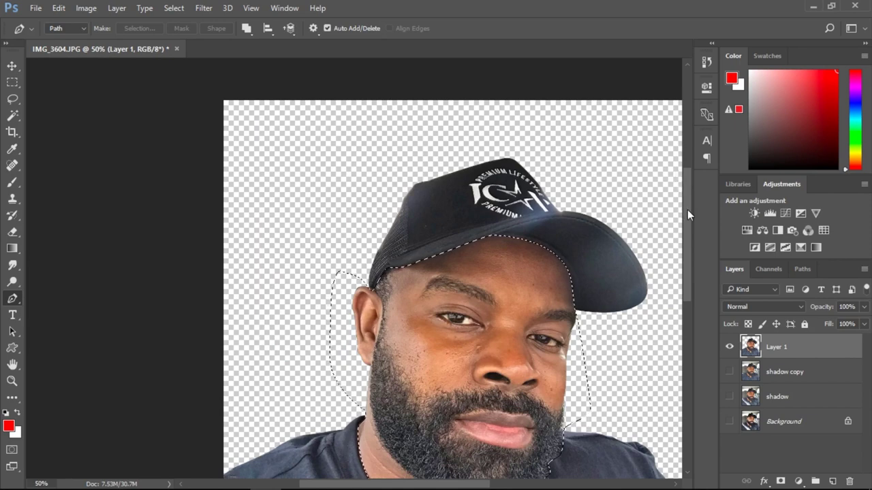
left_click_drag(687, 214, 686, 250)
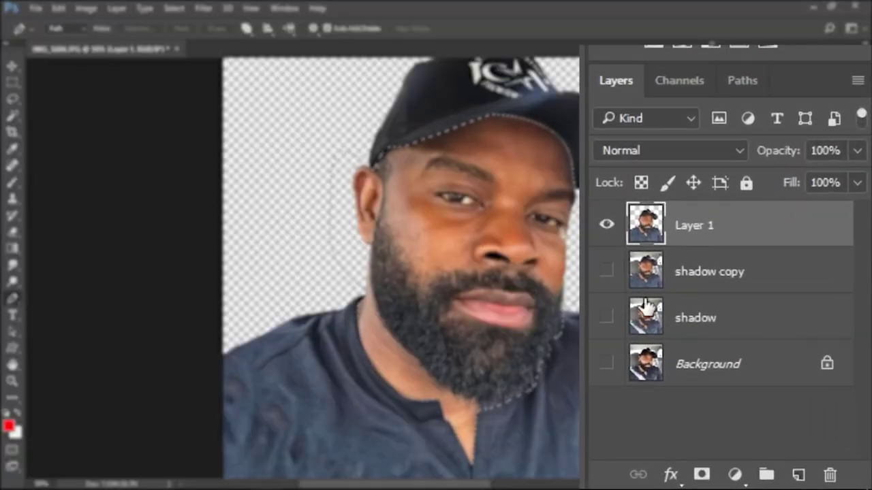
key("ctrl+shift+alt+e")
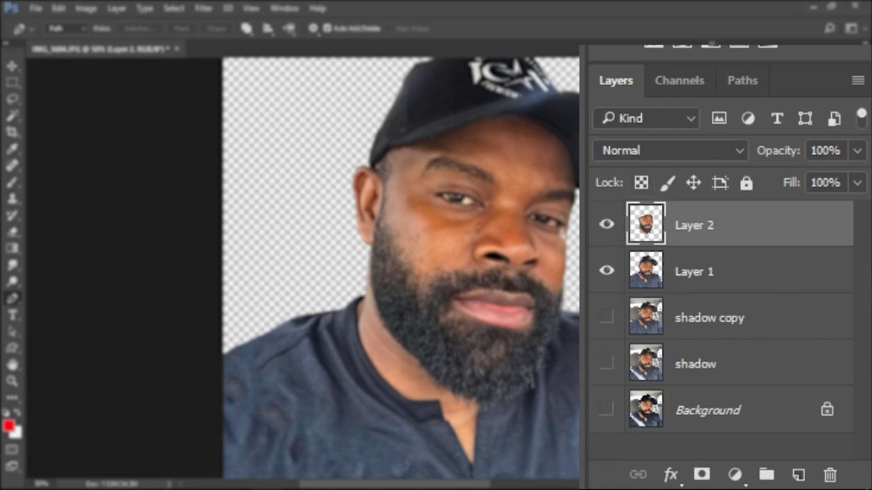
scroll(401, 269, "up", 2)
scroll(400, 269, "down", 3)
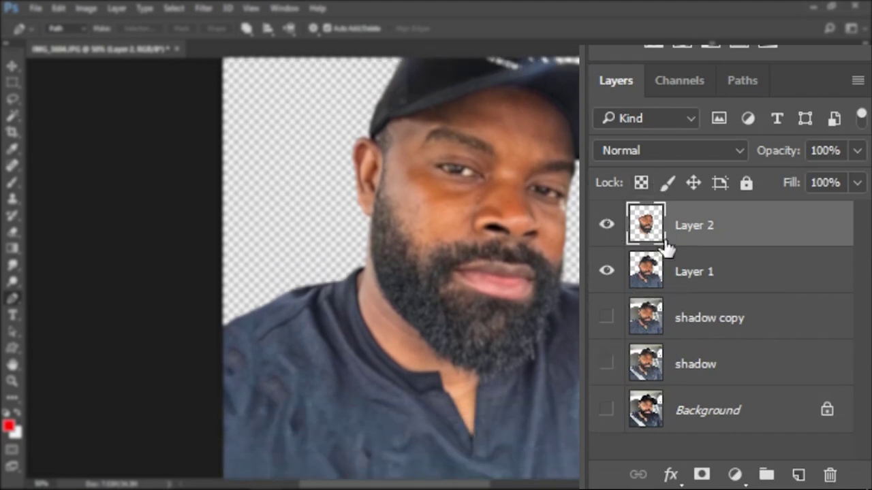
- Duplicate Layer 1 and hide the original
left_click(678, 271)
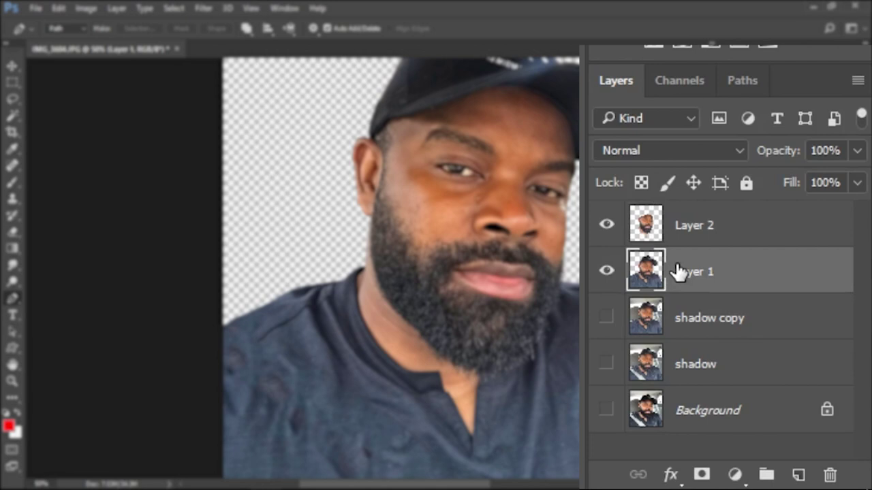
key("ctrl+j")
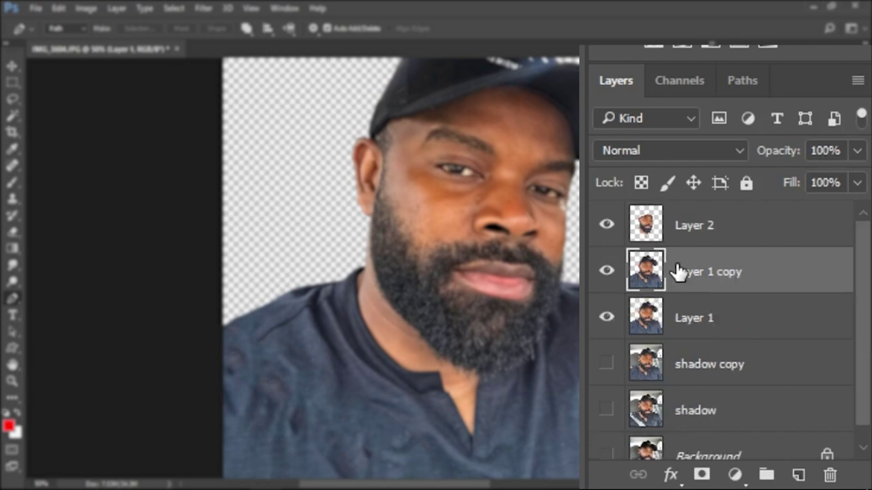
left_click(606, 317)
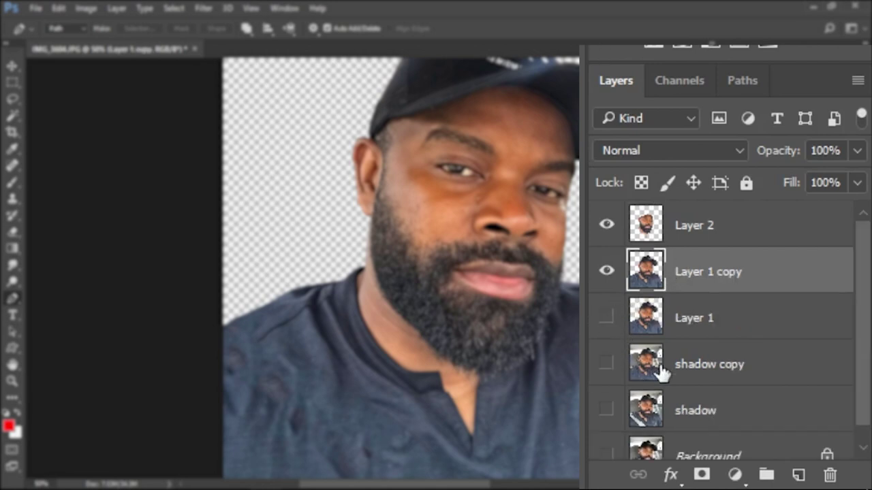
- Delete the face and neck area from Layer 1 copy using Layer 2's outline as the selection, and hide Layer 2
left_click(640, 221, "ctrl")
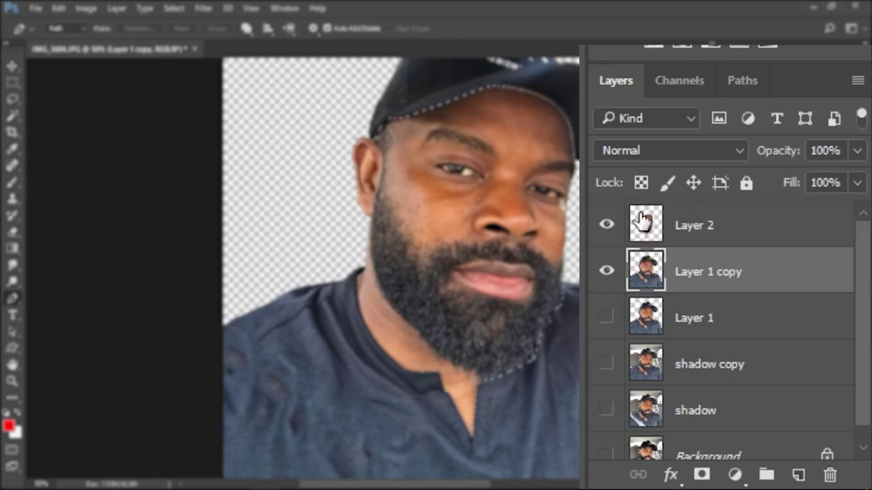
key("Delete")
key("ctrl+d")
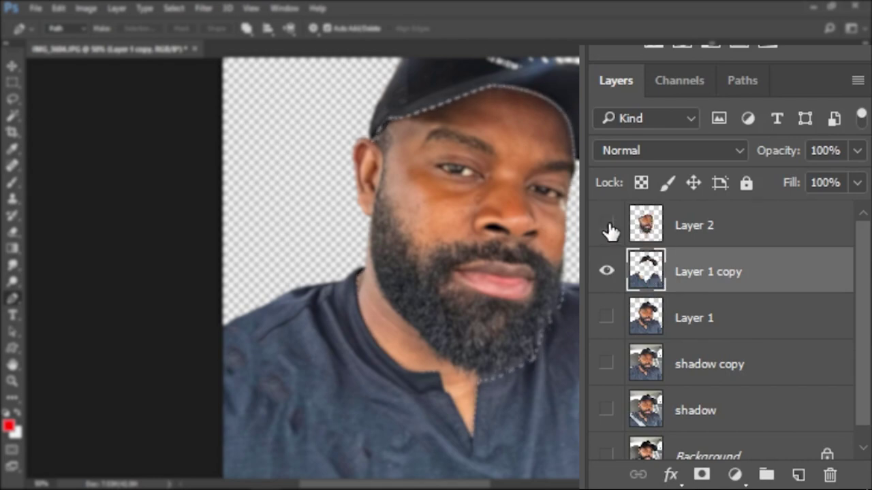
left_click(607, 226)
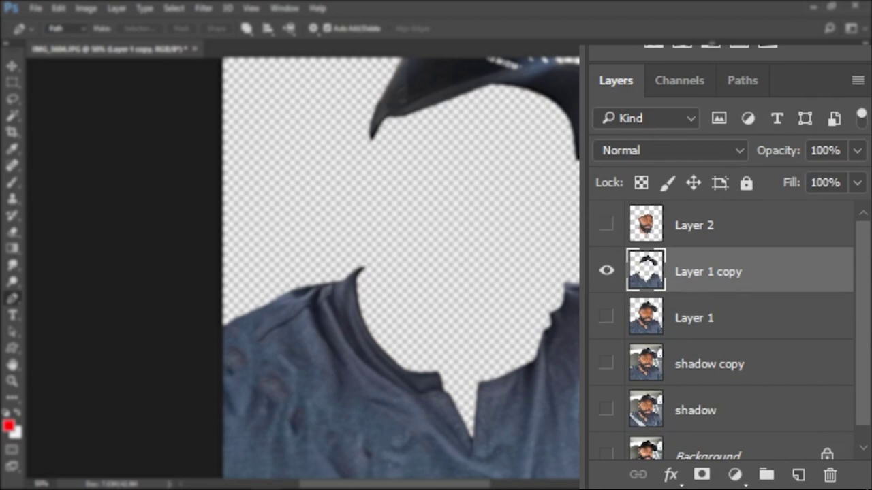
scroll(408, 296, "up", 2)
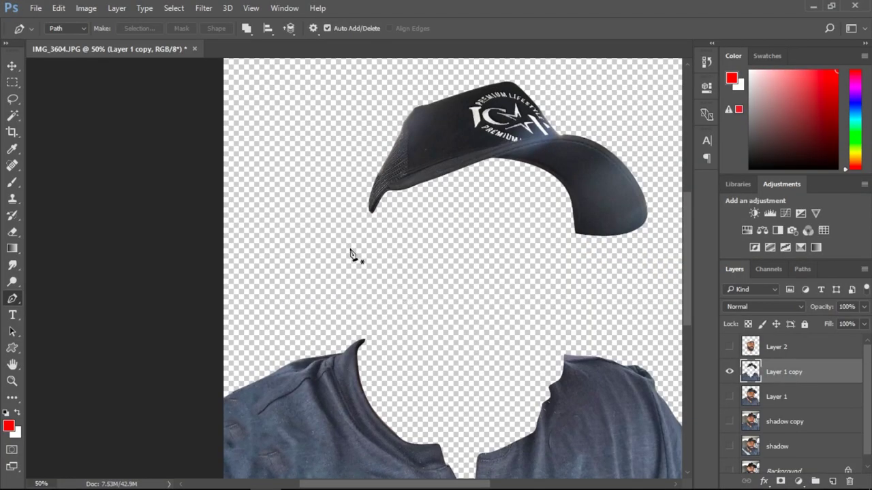
- Draw a loose closed path around the cap and copy the enclosed cap onto a new layer
left_click(349, 248)
left_click(610, 307)
left_click_drag(663, 183, 664, 160)
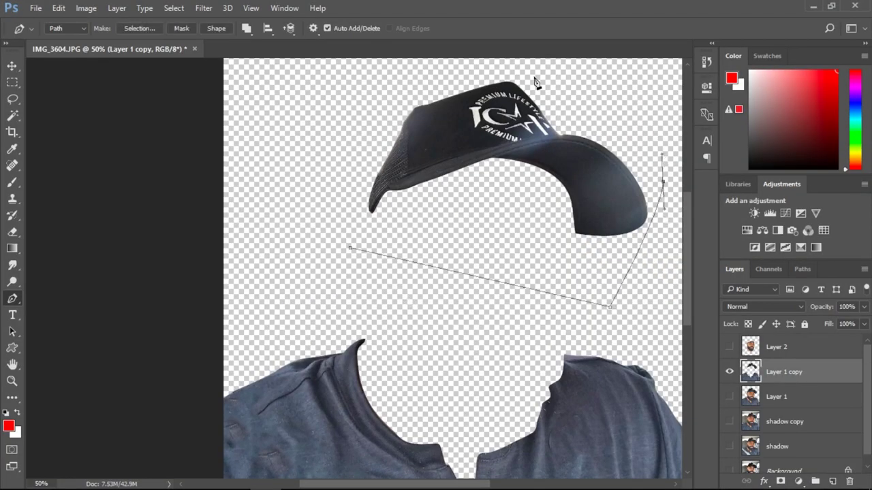
left_click_drag(532, 77, 485, 66)
left_click_drag(381, 114, 371, 137)
left_click_drag(360, 186, 356, 209)
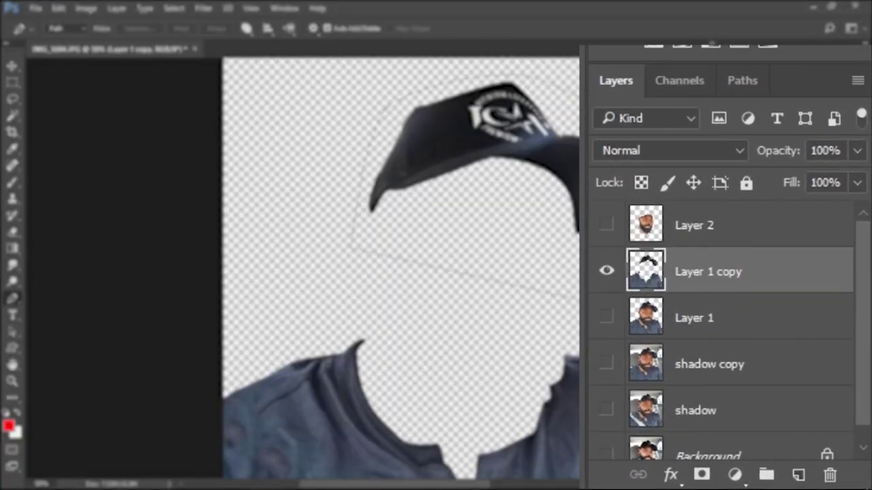
key("ctrl+Return")
key("ctrl+j")
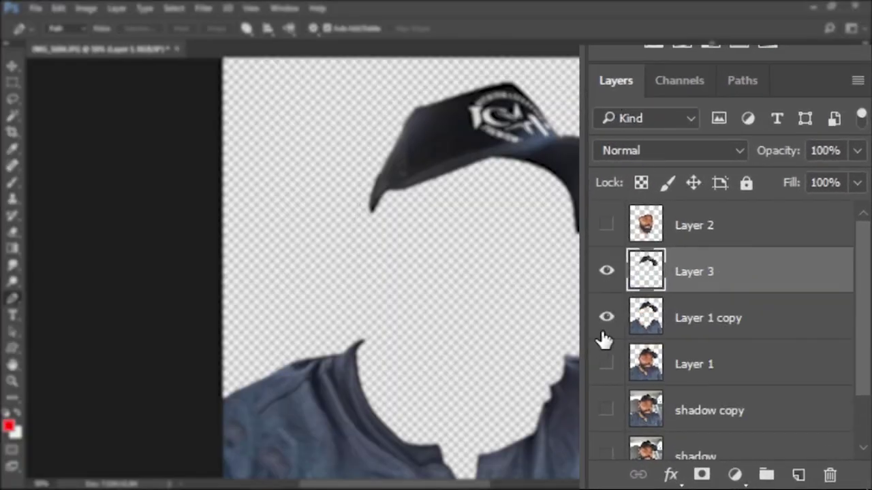
- Delete the cap from Layer 1 copy using Layer 3's outline, and show the face on Layer 2 again
left_click(644, 273, "ctrl")
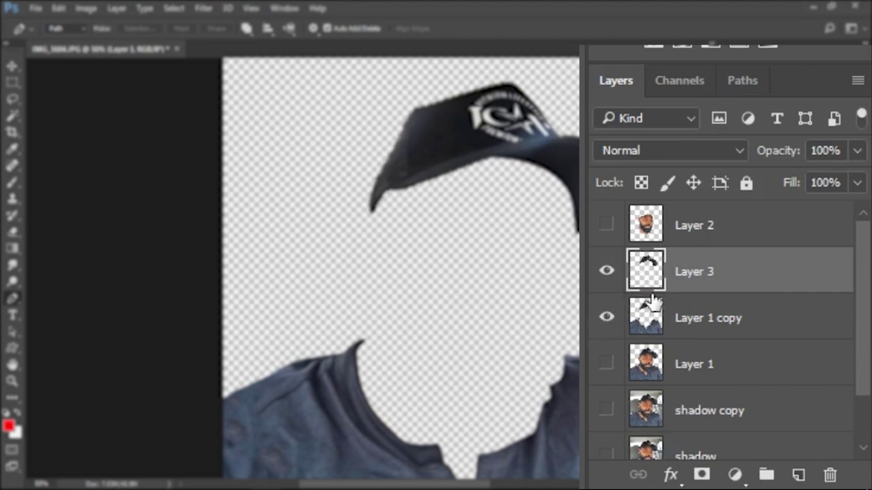
left_click(675, 325)
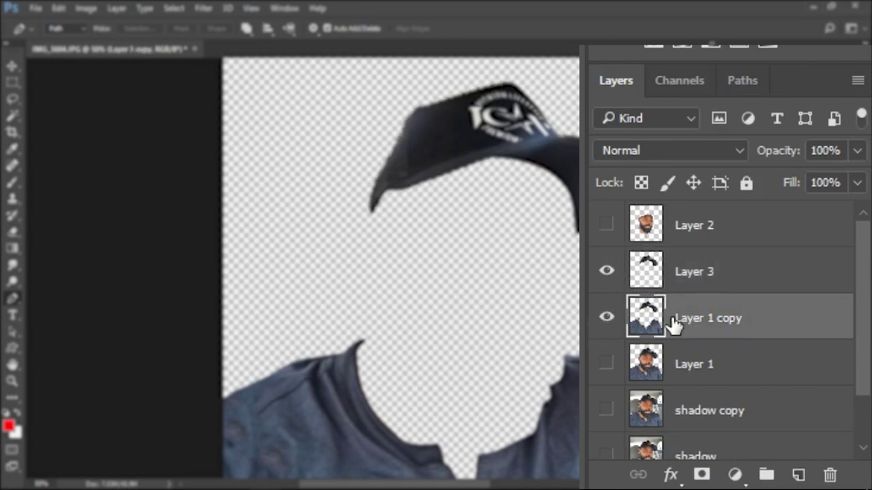
key("Delete")
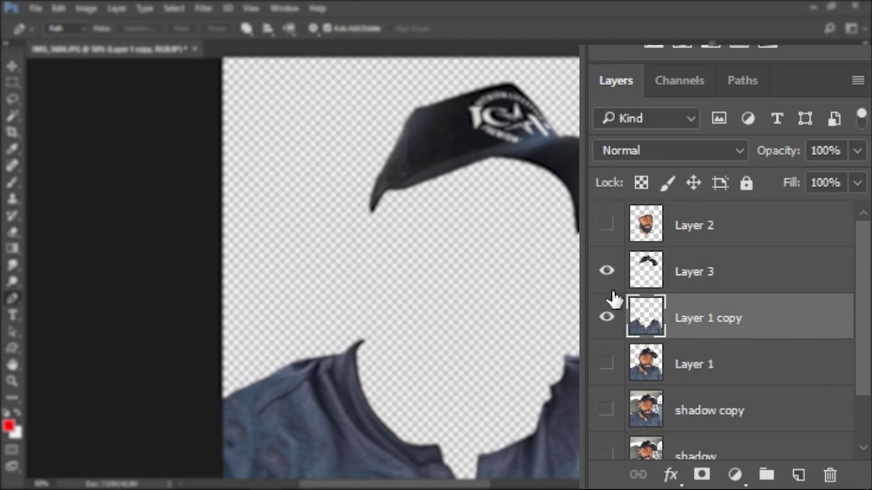
left_click(607, 272)
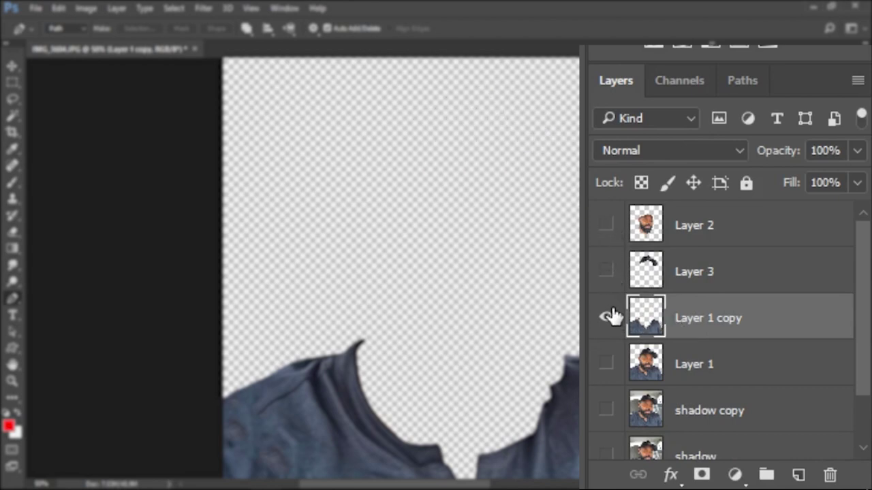
left_click(607, 272)
left_click(604, 230)
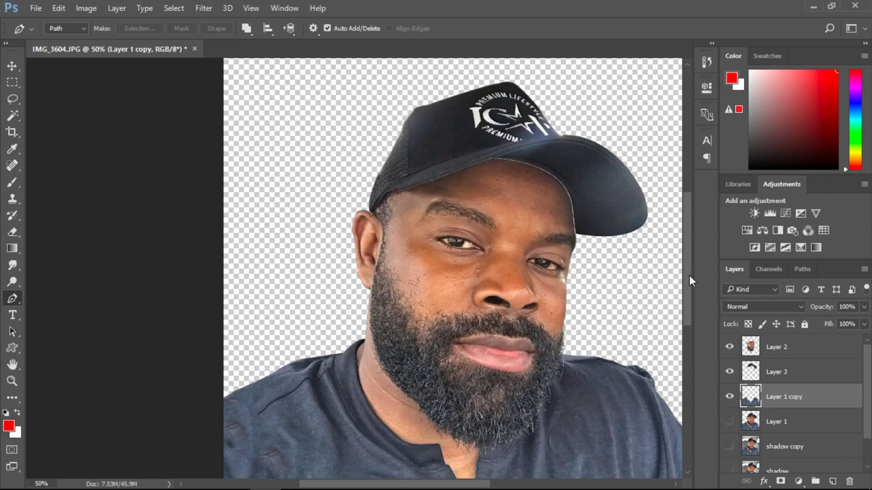
- On Layer 2, start a path above the ear and down the front of the temple hair, with the cap's Layer 3 hidden
left_click_drag(689, 276, 689, 295)
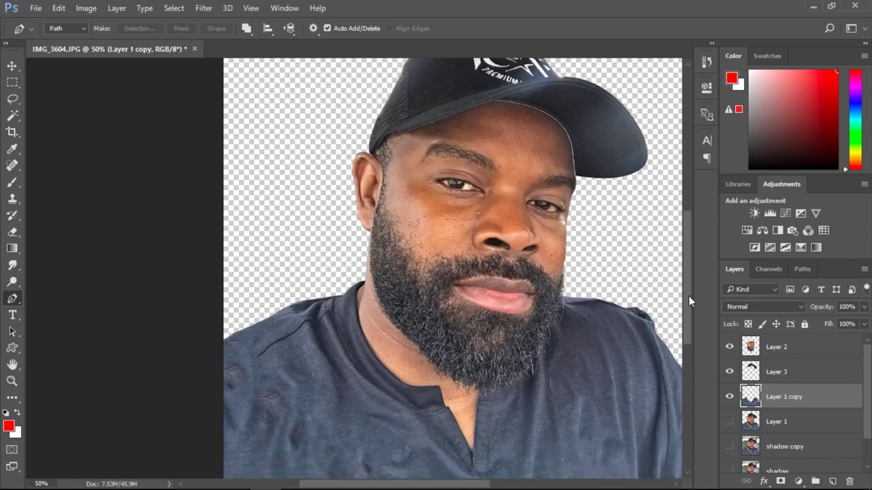
left_click(594, 283, "alt")
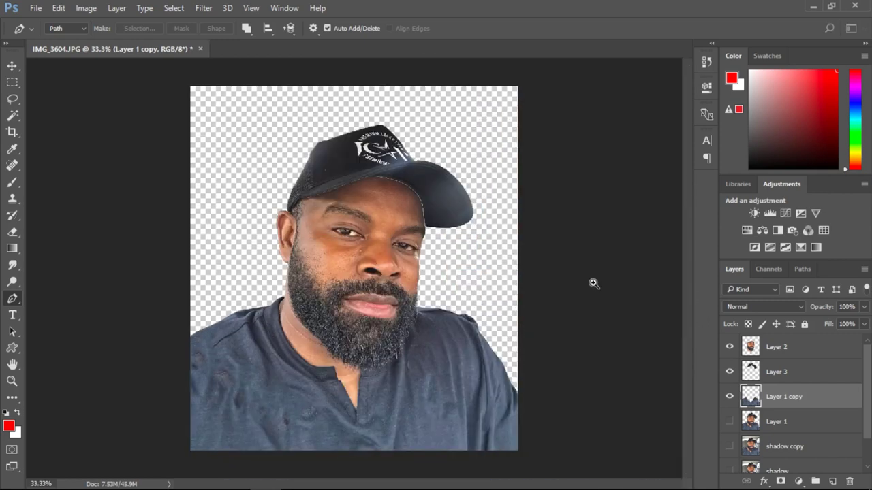
left_click(432, 237, "ctrl")
left_click(266, 201, "ctrl")
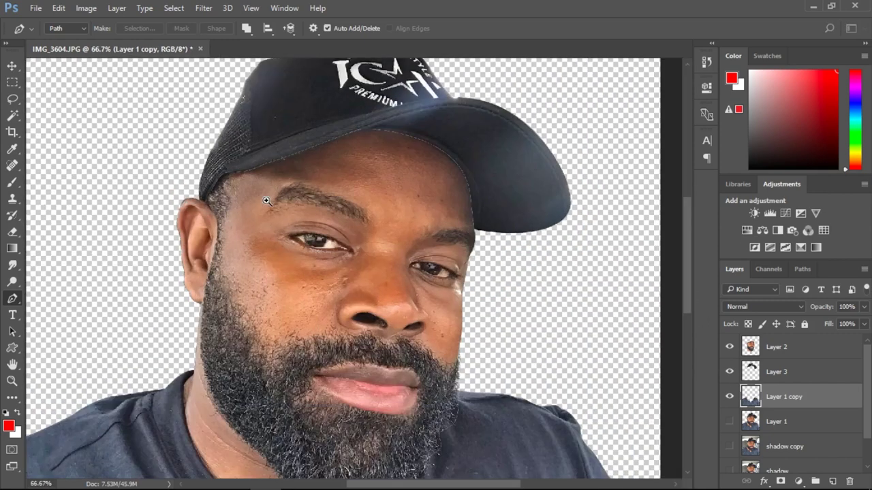
left_click(266, 201, "ctrl")
left_click_drag(689, 259, 691, 279)
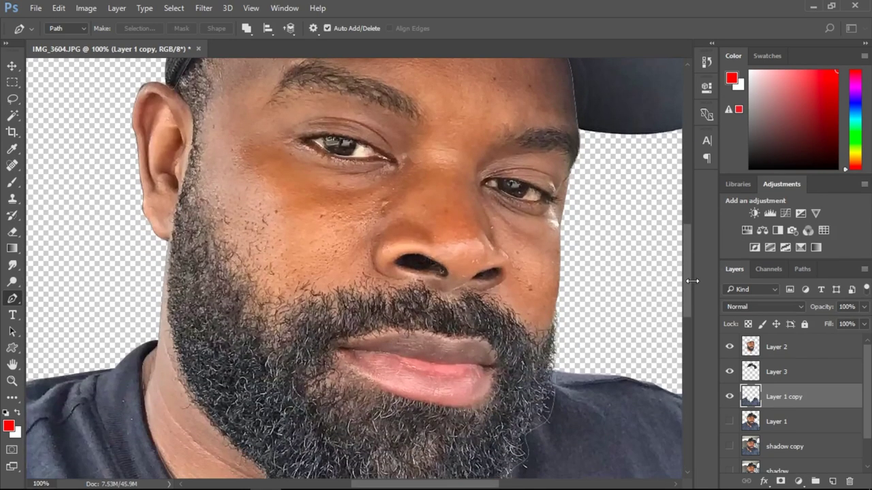
left_click_drag(492, 486, 447, 486)
left_click_drag(689, 323, 687, 299)
left_click(767, 359)
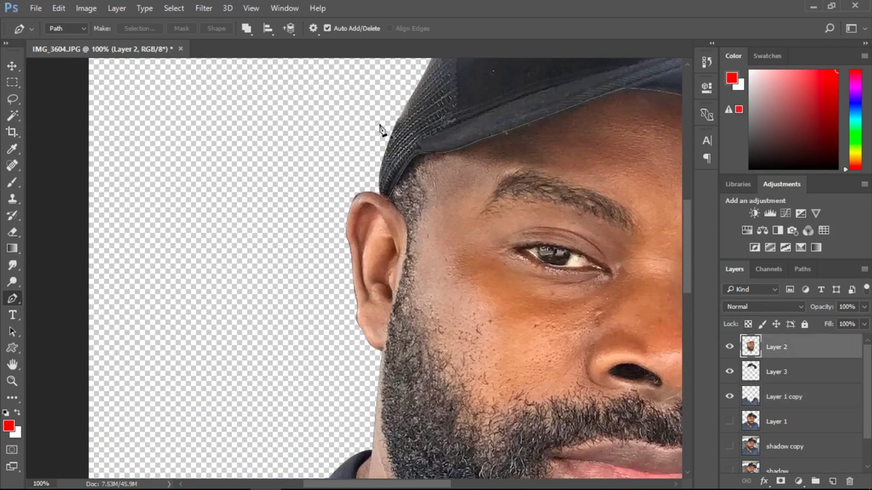
left_click(383, 169)
left_click_drag(420, 149, 434, 172)
left_click(732, 372)
left_click_drag(425, 211, 422, 224)
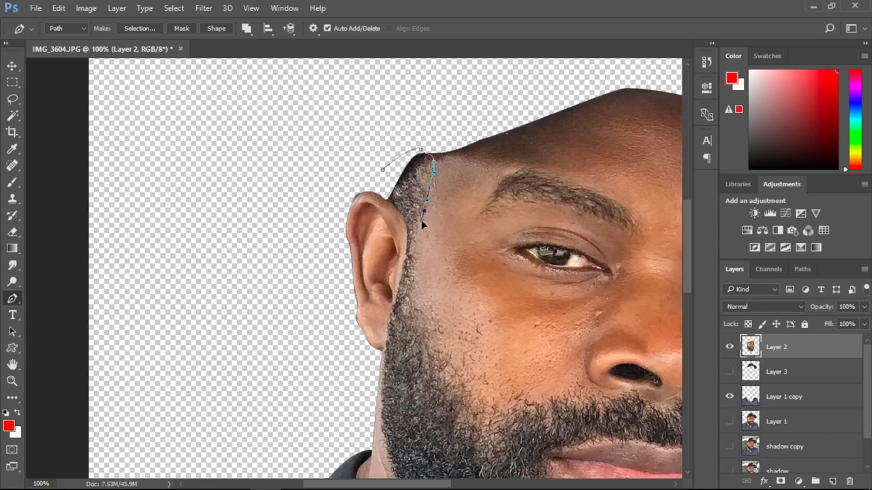
- Continue the path down the sideburn and cheek beard line, then along the moustache's upper edge to the far cheek
left_click_drag(418, 267, 426, 308)
left_click(413, 318)
key("ctrl+z")
left_click_drag(455, 338, 543, 394)
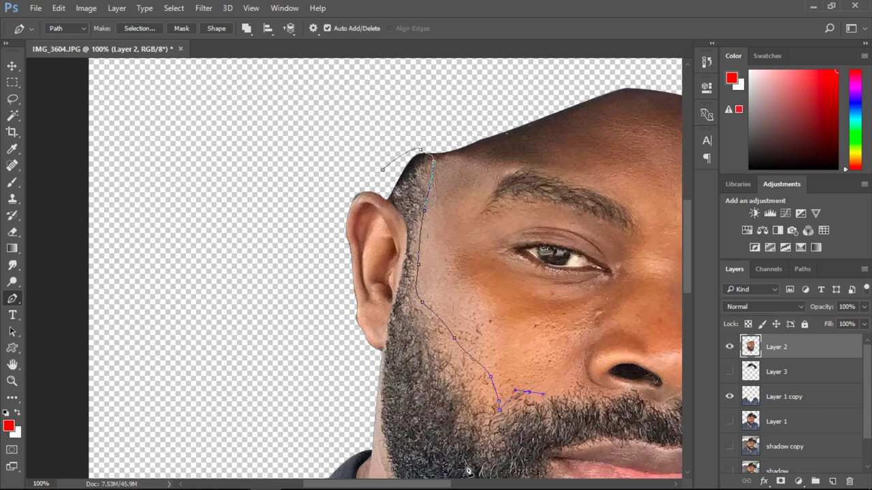
left_click_drag(447, 485, 476, 484)
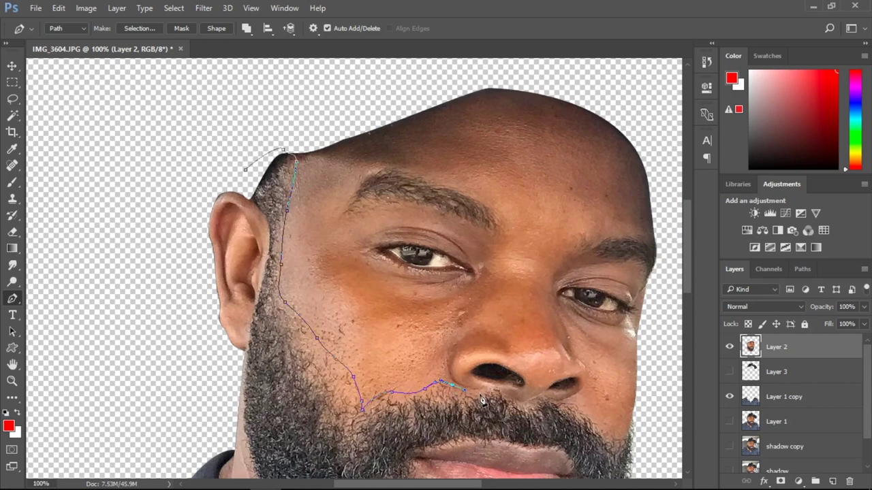
left_click_drag(480, 394, 489, 394)
left_click_drag(527, 404, 568, 402)
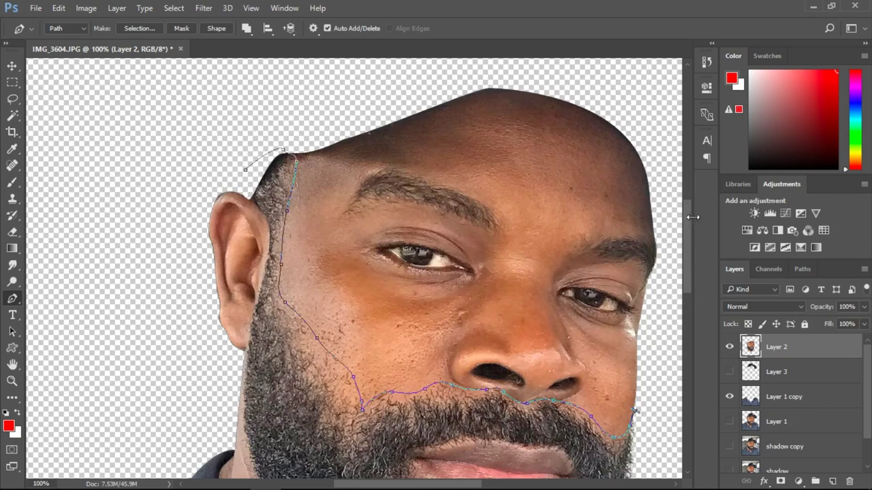
- Carry the path loosely around the outside of the far side of the beard to below the chin
left_click_drag(686, 229, 692, 270)
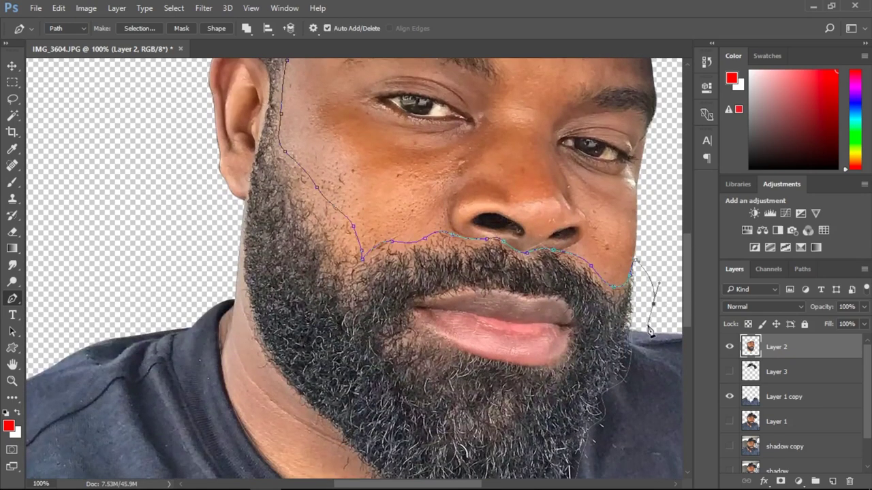
left_click_drag(647, 337, 625, 433)
left_click_drag(689, 311, 689, 338)
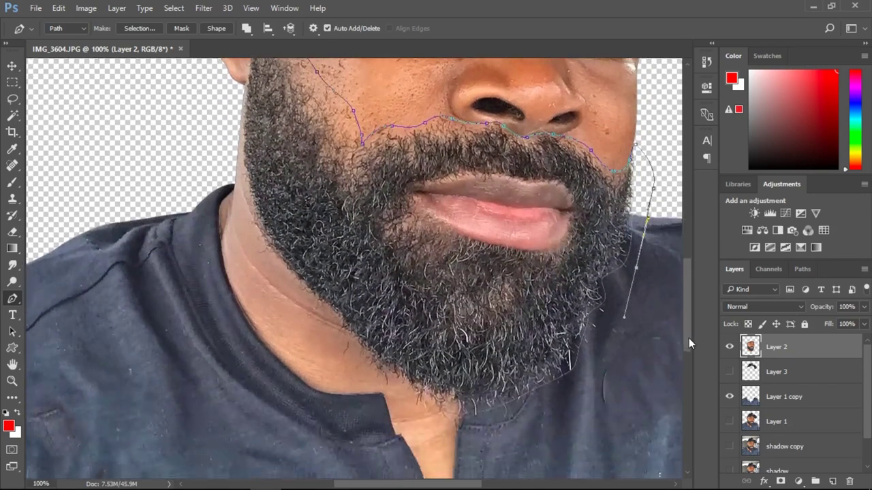
left_click_drag(582, 415, 536, 427)
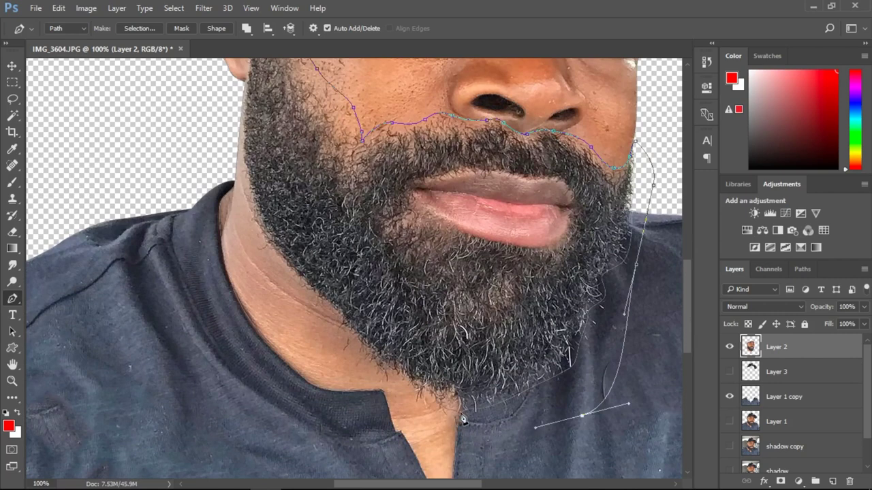
- Trace the path along the beard's lower edge against the neck and up the jaw to the earlobe
left_click_drag(455, 411, 447, 412)
key("ctrl+z")
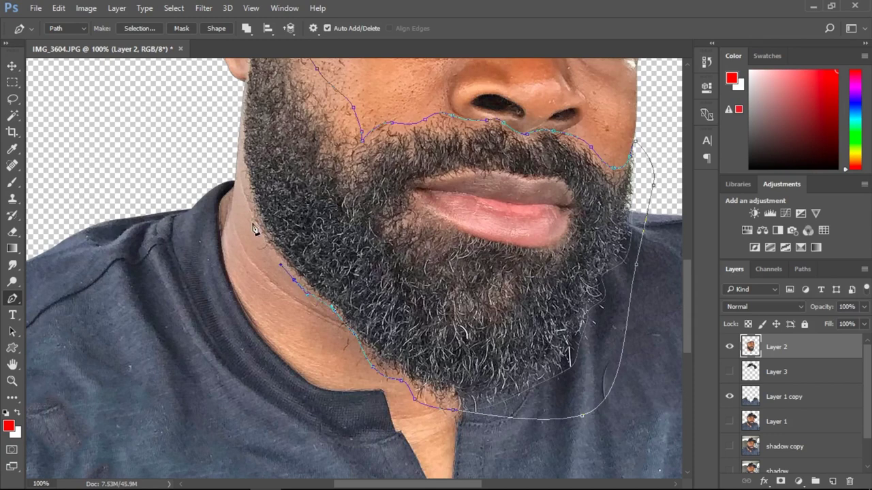
left_click(252, 202)
left_click_drag(689, 288, 692, 252)
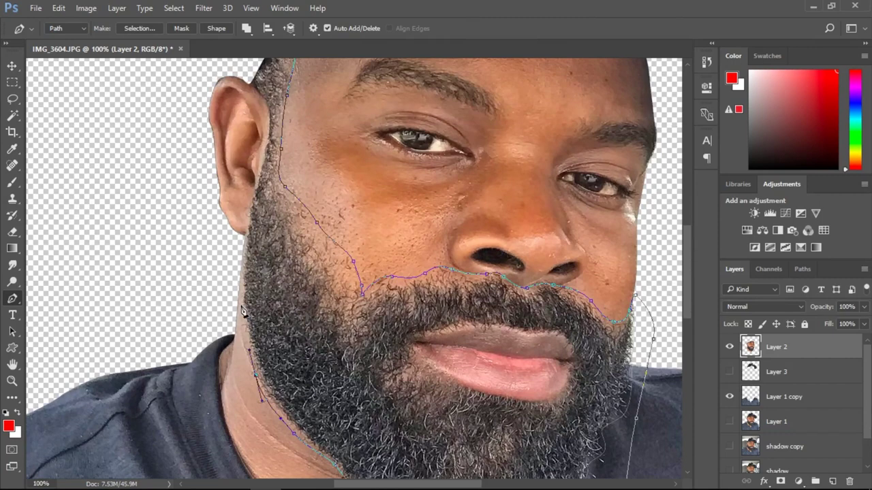
left_click_drag(245, 308, 250, 203)
left_click_drag(683, 300, 689, 263)
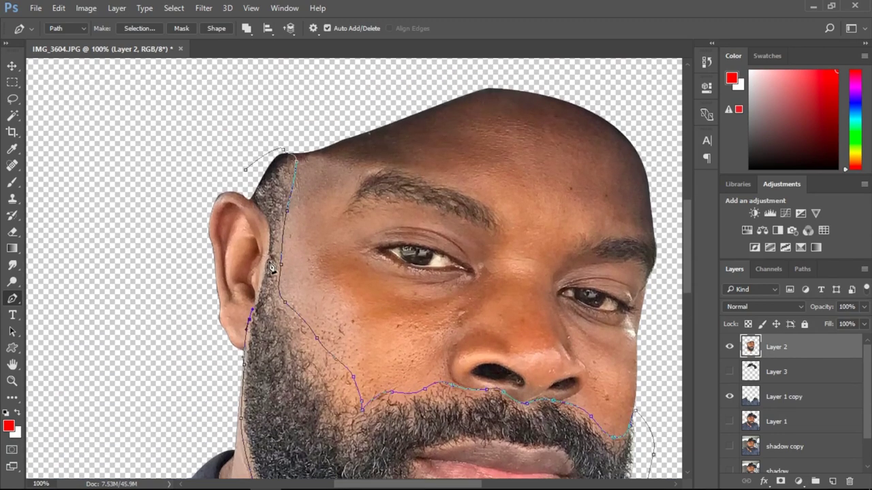
- Finish the path up the front of the ear to its starting point and turn it into a selection
left_click_drag(267, 241, 260, 211)
left_click(241, 188)
key("ctrl+Return")
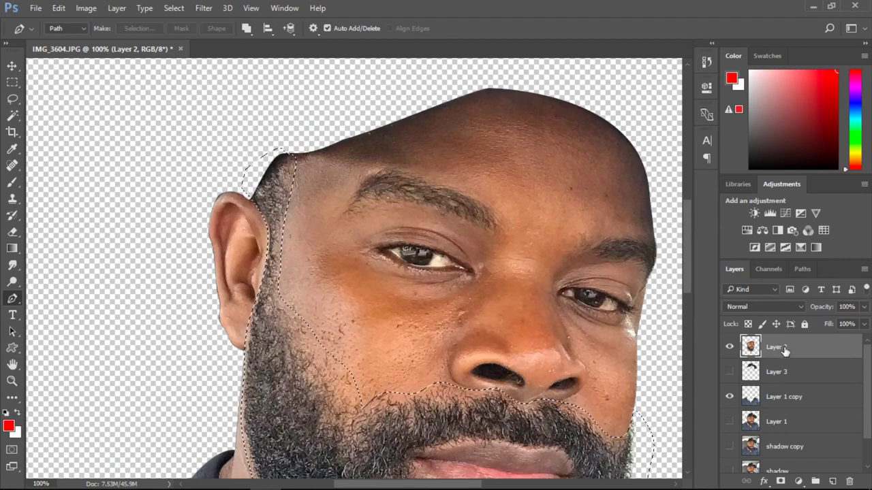
- Copy the selected beard onto its own layer, check it with the face layer hidden, and show the face and cap layers again
key("ctrl+j")
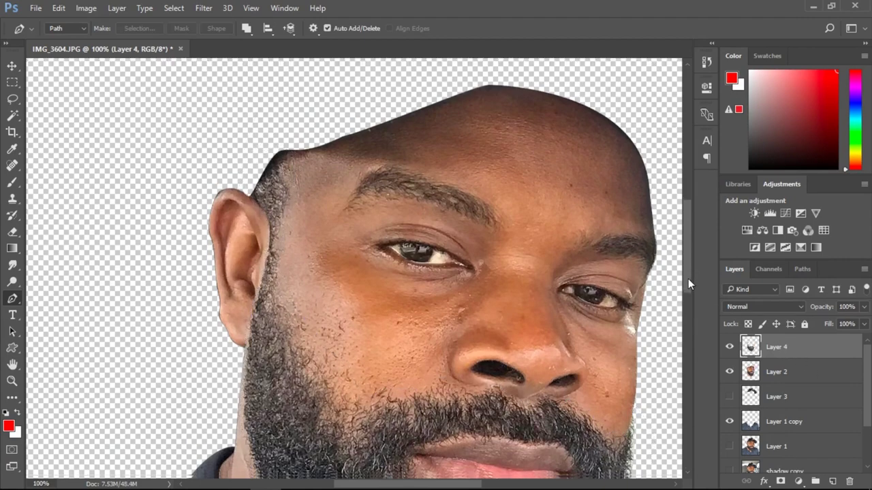
left_click_drag(688, 278, 693, 325)
left_click(731, 372)
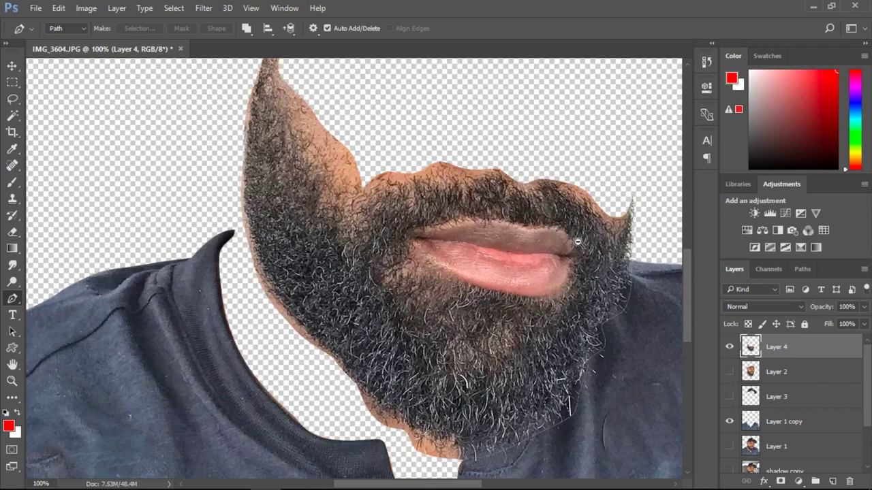
key("ctrl+minus")
left_click_drag(691, 308, 686, 296)
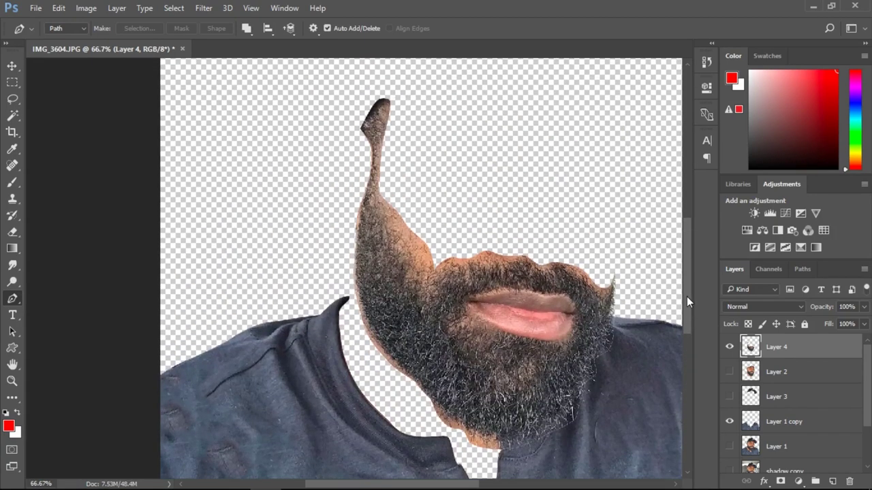
left_click(729, 371)
left_click(730, 397)
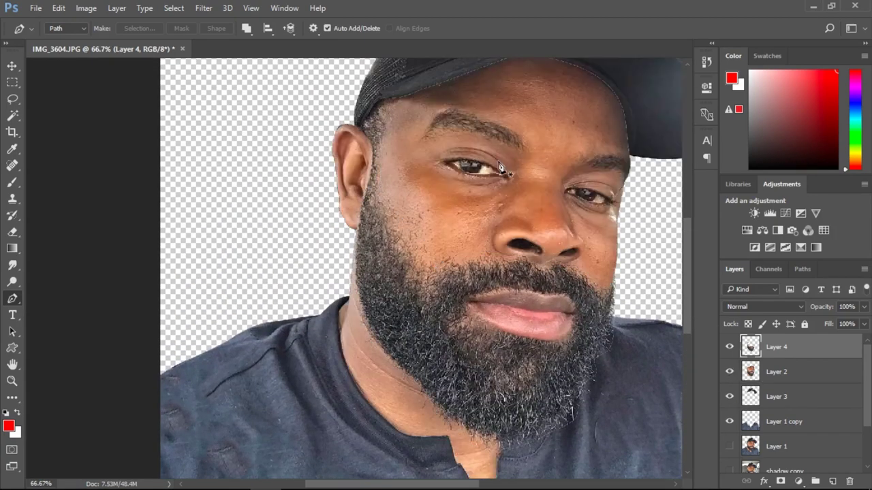
key("ctrl+minus")
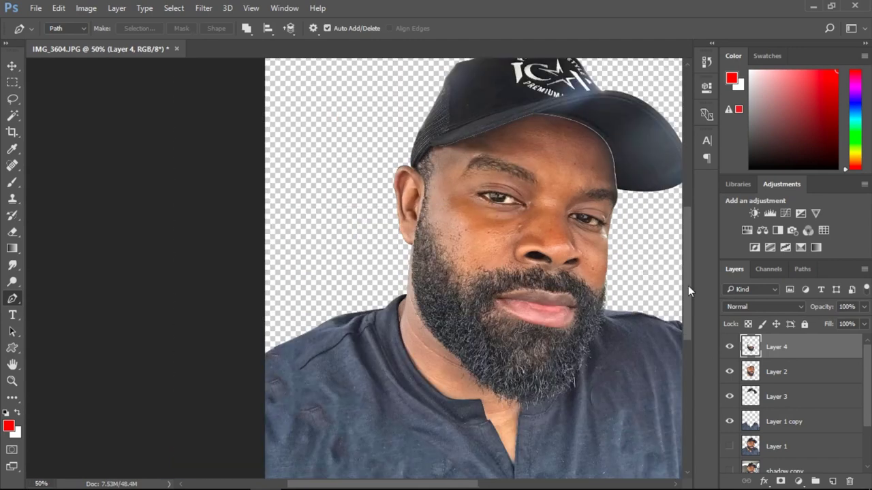
left_click_drag(688, 287, 688, 273)
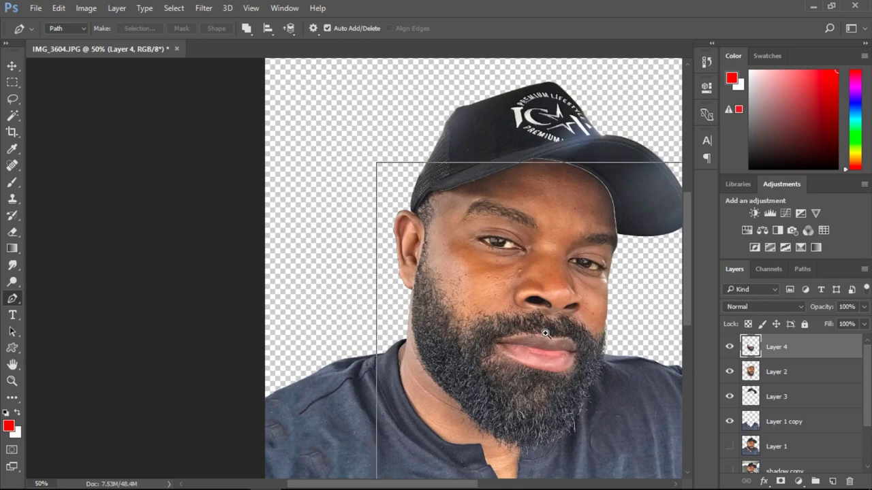
- Trace a Pen path along the upper lip's edge from the near mouth corner around the far corner
scroll(547, 352, "up", 3)
left_click(343, 313)
left_click(375, 304)
left_click_drag(431, 291, 443, 288)
left_click_drag(502, 287, 595, 299)
left_click(640, 320)
left_click_drag(656, 348, 650, 354)
left_click(647, 374)
- Continue the path along the lower lip back to its starting point and turn it into a selection
left_click_drag(613, 429, 584, 435)
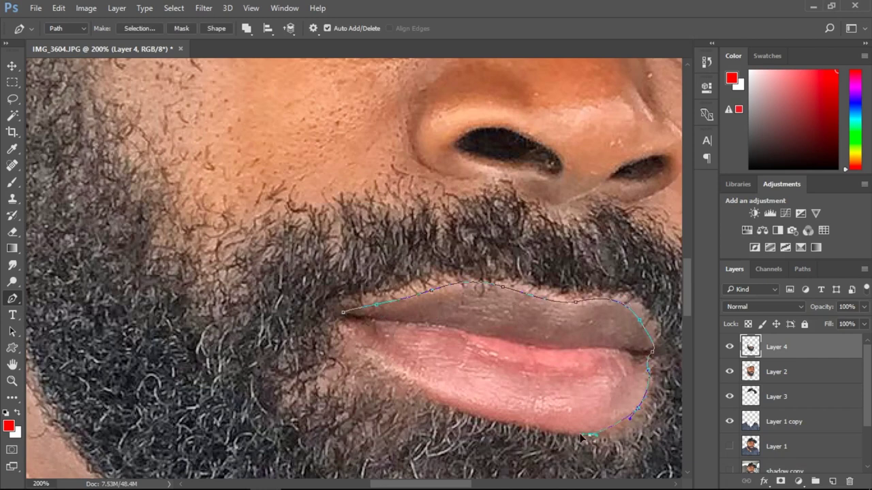
left_click_drag(463, 409, 407, 384)
left_click(352, 338)
left_click(343, 313)
key("ctrl+Return")
- Copy the lips from the beard layer onto a new layer named "lips" and load their outline over the beard layer
left_click(844, 371)
left_click(784, 348)
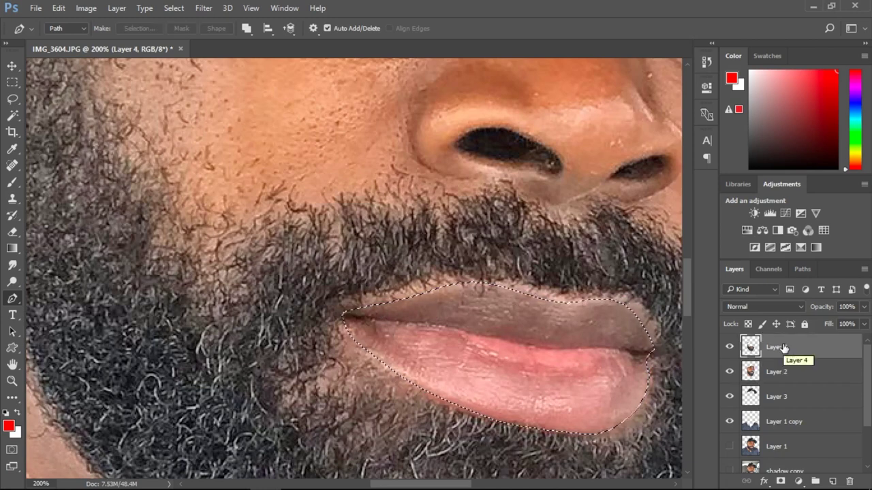
key("ctrl+j")
double_click(777, 347)
type("lips")
left_click(764, 361)
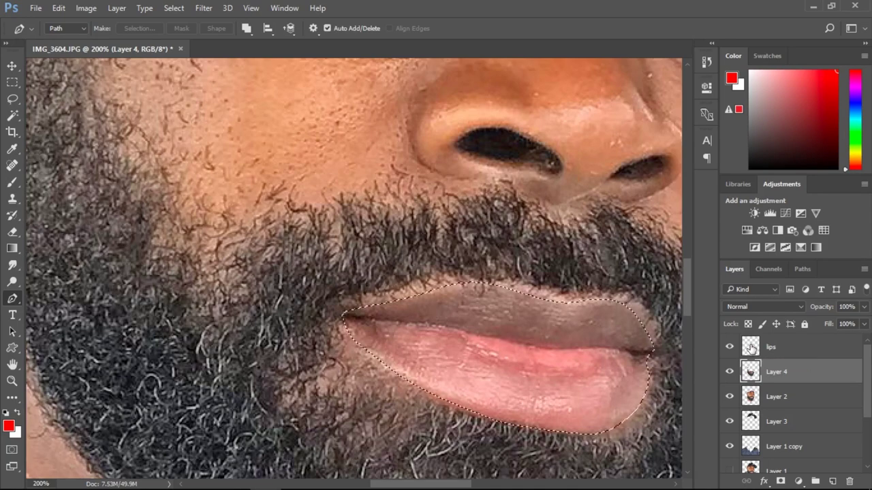
- On the face layer, trace a path along the lower edge of the near eyebrow to its inner end
left_click_drag(687, 297, 688, 244)
left_click(777, 396)
left_click(205, 220)
left_click_drag(260, 210, 278, 199)
left_click_drag(349, 196, 385, 204)
left_click_drag(452, 228, 474, 240)
left_click(505, 246)
- Close the path along the near eyebrow's upper edge, turn it into a selection and copy the eyebrow onto a new layer
left_click(409, 152)
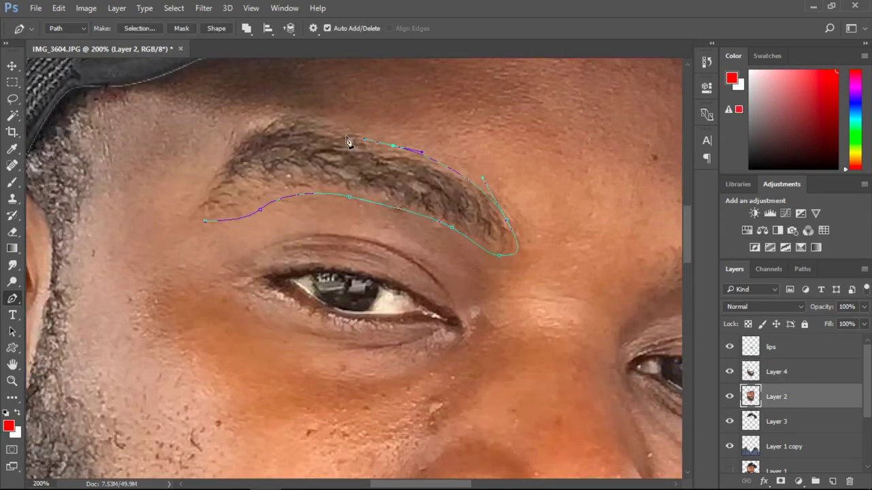
left_click(320, 126)
left_click(252, 136)
left_click(205, 221)
key("ctrl+Return")
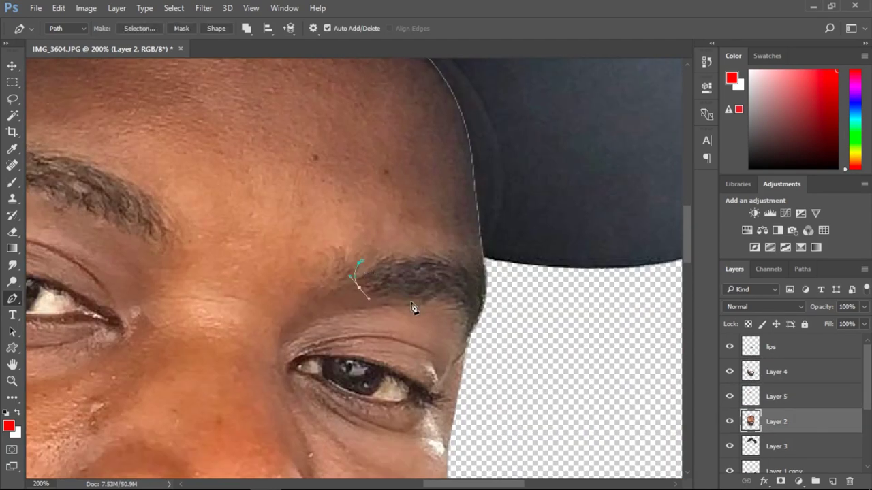
- Trace around the far eyebrow, turn the path into a selection and copy the eyebrow onto a new layer
left_click_drag(412, 303, 428, 304)
left_click_drag(498, 300, 486, 271)
key("ctrl+Return")
key("ctrl+j")
- Rename the eyebrow layer "eye brow" and the beard cut-out layer "beard"
double_click(776, 397)
type("eye brow")
double_click(776, 372)
type("beard")
key("Return")
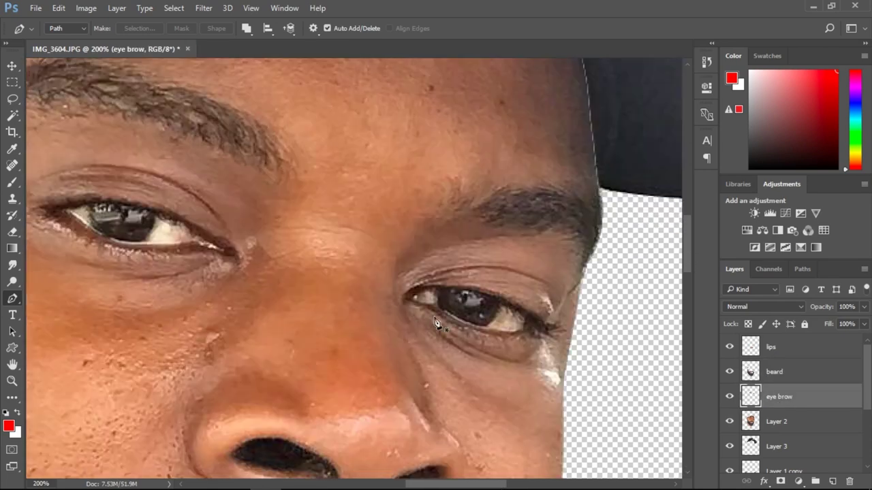
- Trace the visible eyeball of the far eye, select it and copy it from the face layer onto a new layer
left_click(409, 299)
left_click(441, 290)
left_click(514, 310)
left_click(525, 329)
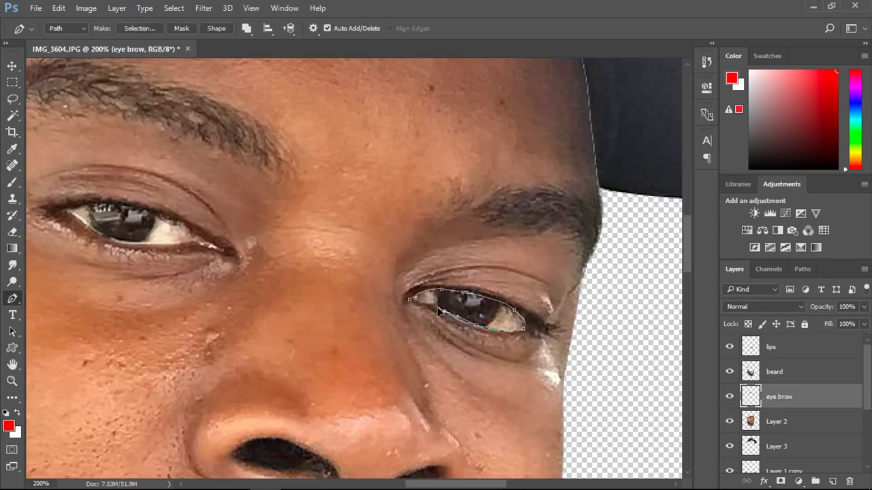
left_click_drag(437, 307, 422, 306)
key("ctrl+Return")
left_click(781, 421)
key("ctrl+j")
left_click(781, 446)
- Trace the visible eyeball of the near eye on the face layer and turn the path into a selection
left_click_drag(64, 211, 78, 208)
left_click_drag(131, 207, 145, 212)
left_click_drag(178, 223, 189, 243)
left_click_drag(161, 244, 150, 244)
left_click(70, 218)
key("ctrl+Return")
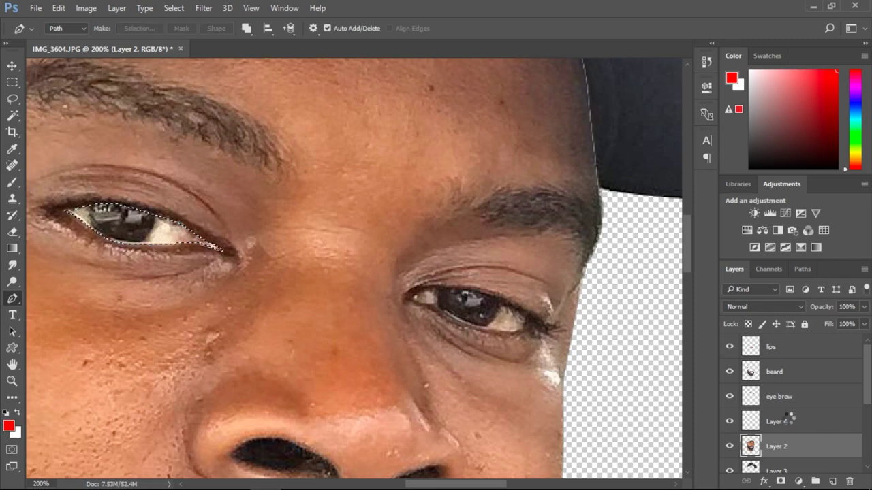
- Keep both eyeballs on a single layer and name it "eye balls"
left_click(776, 421)
double_click(776, 421)
type("eye balls")
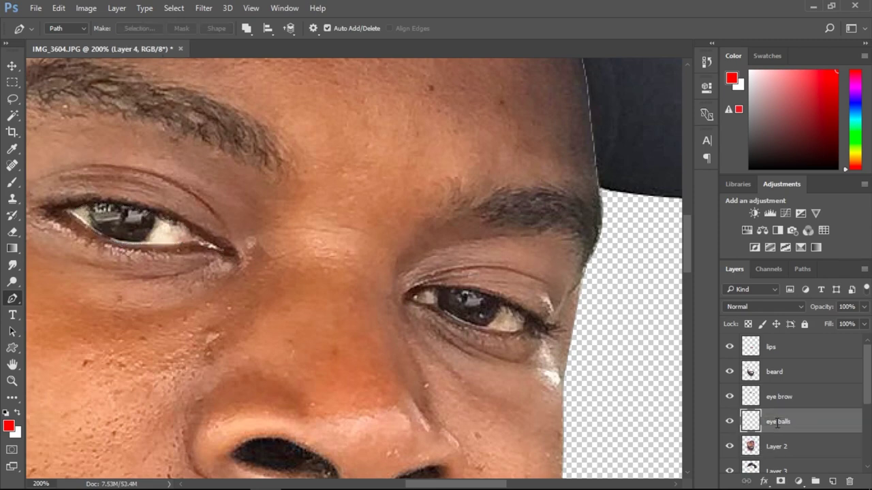
- Trace loosely around the far eye's lids on the face layer and copy the selected area onto a new layer
key("ctrl+minus")
left_click(776, 446)
left_click(455, 305)
mouse_move(518, 286)
left_mouse_down()
mouse_move(531, 297)
mouse_move(523, 334)
left_mouse_up()
key("ctrl+Return")
key("ctrl+j")
- Trace a path around the near eye's lids and turn it into a selection
left_click(258, 264)
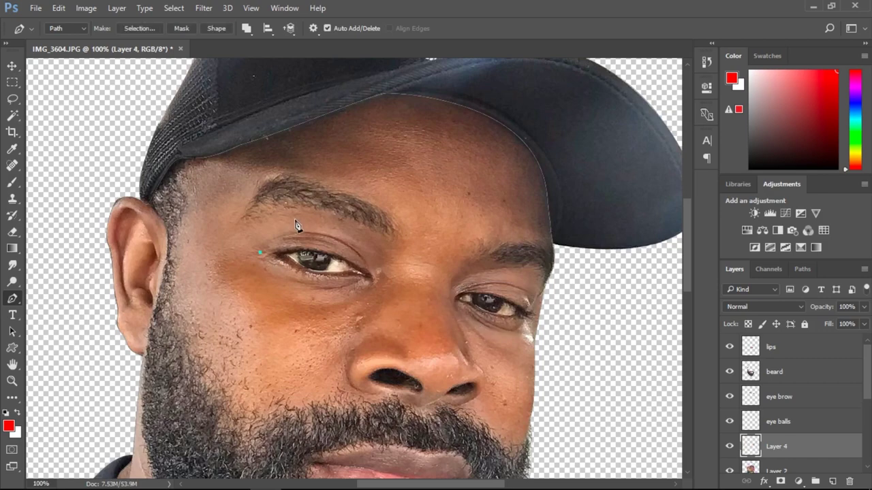
left_click_drag(298, 227, 329, 228)
left_click_drag(370, 268, 374, 282)
left_click_drag(317, 292, 299, 290)
left_click(258, 264)
key("ctrl+Return")
- Merge the eye-surround copies into one layer below the eyeballs and name it "outer eye"
scroll(847, 413, "down", 1)
left_click(790, 421, "shift")
key("ctrl+e")
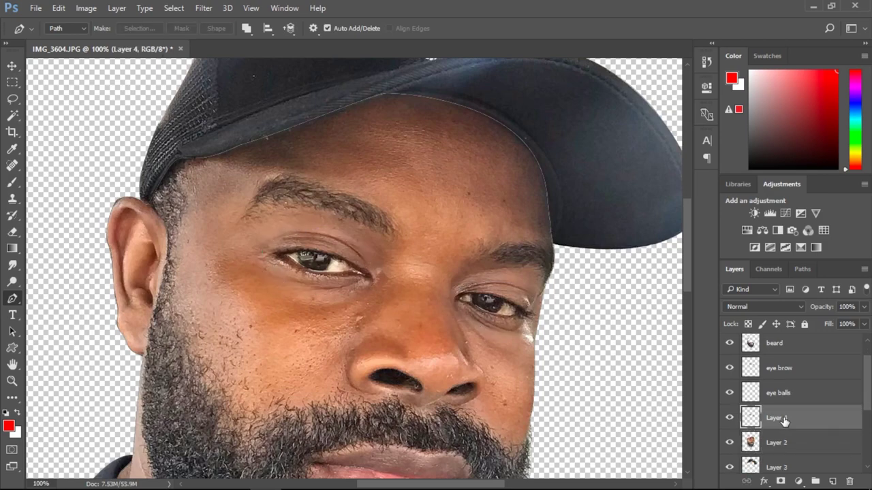
double_click(782, 418)
type("outer eye")
key("Return")
- Select the cap with the Move tool and duplicate its layer
left_click_drag(686, 271, 684, 299)
left_click(549, 269, "alt")
left_click(549, 269, "alt")
left_click(549, 269, "alt")
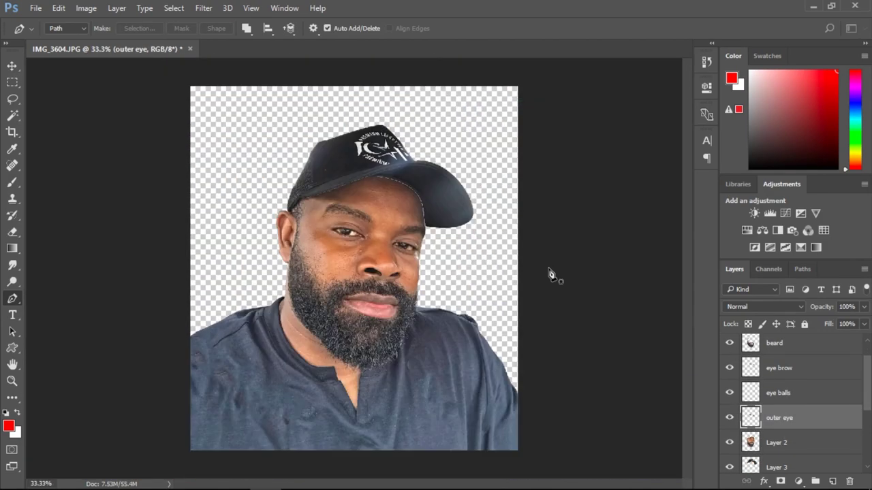
key("v")
left_click(417, 166)
key("ctrl+j")
- Paint out the white logo and lettering on the front of the duplicated cap with the healing brush
left_click(393, 80, "ctrl")
left_click(393, 79, "ctrl")
left_click(402, 235, "ctrl")
left_click(12, 165)
mouse_move(289, 197)
left_mouse_down()
mouse_move(389, 194)
mouse_move(415, 228)
mouse_move(327, 174)
left_mouse_up()
key("ctrl+z")
left_click(380, 197)
left_click_drag(307, 235, 367, 239)
left_click(329, 226)
mouse_move(294, 209)
left_mouse_down()
mouse_move(331, 235)
mouse_move(337, 201)
left_mouse_up()
left_click(378, 216)
key("bracketleft")
left_click_drag(409, 226, 383, 184)
left_click(387, 233)
left_click_drag(359, 233, 346, 247)
left_click(365, 207, "alt")
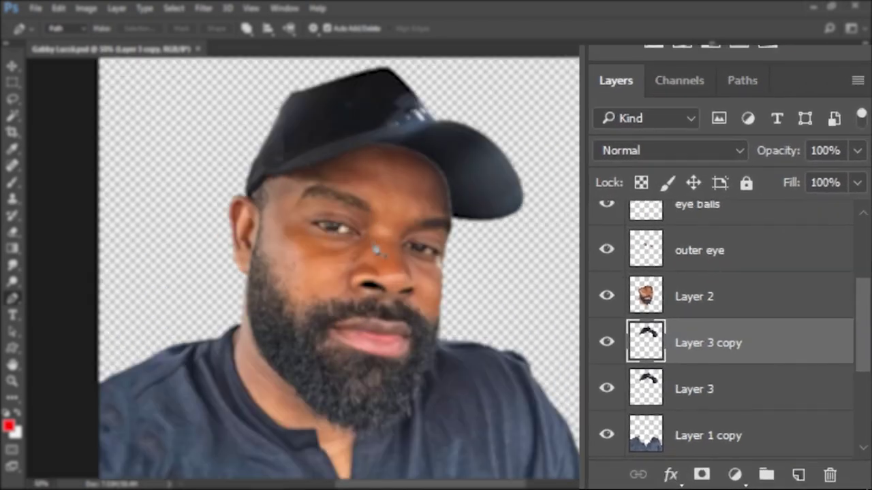
- Go through the separated layers one by one, from the beard through the eyebrows and eyeballs to the outer eye
key("v")
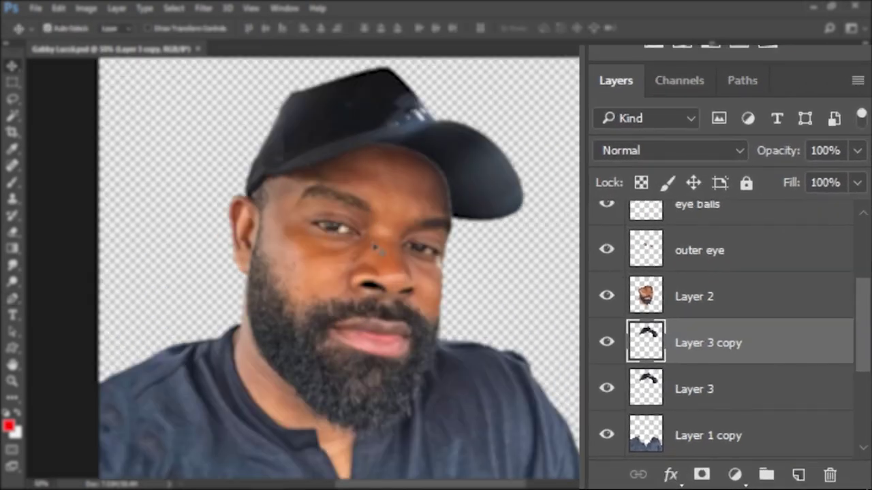
left_click(358, 404)
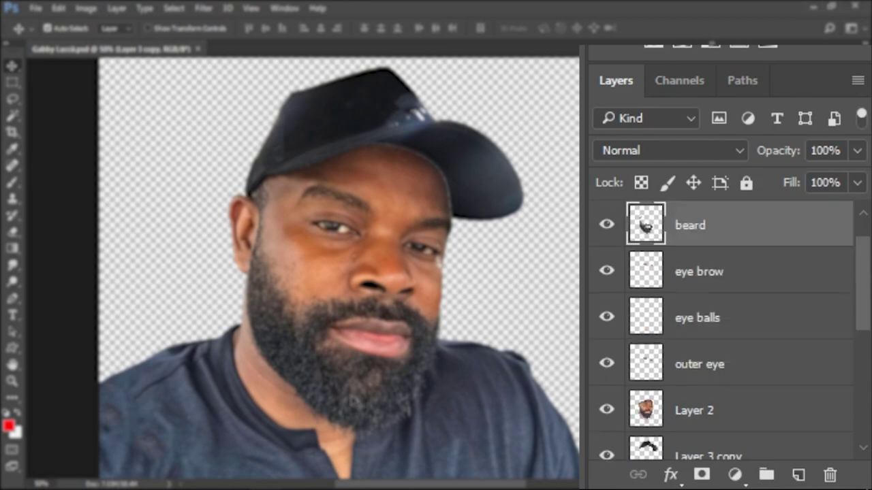
left_click(680, 273)
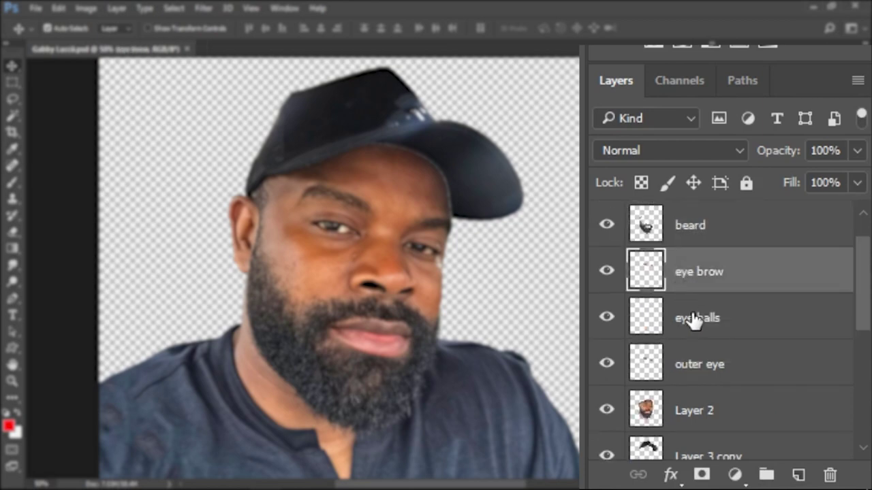
left_click(693, 319)
left_click(695, 363)
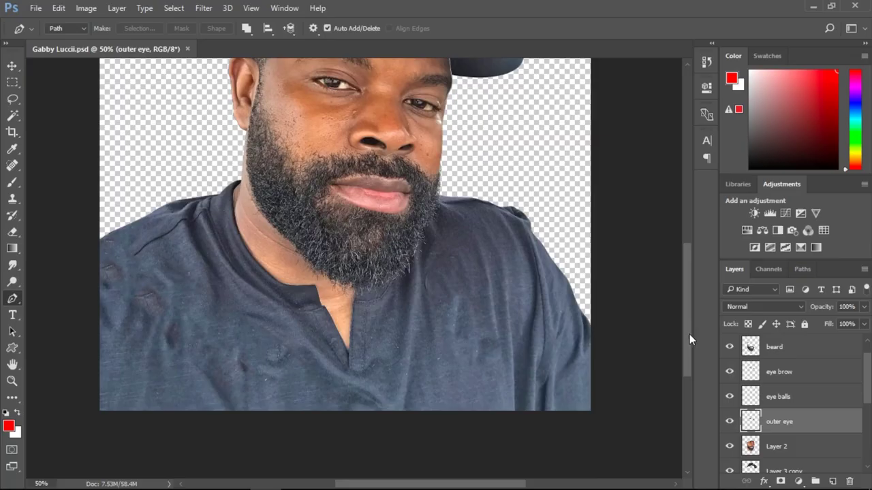
- Examine the face up close and look through the available filters with the outer eye layer active
left_click_drag(690, 334, 695, 292)
key("v")
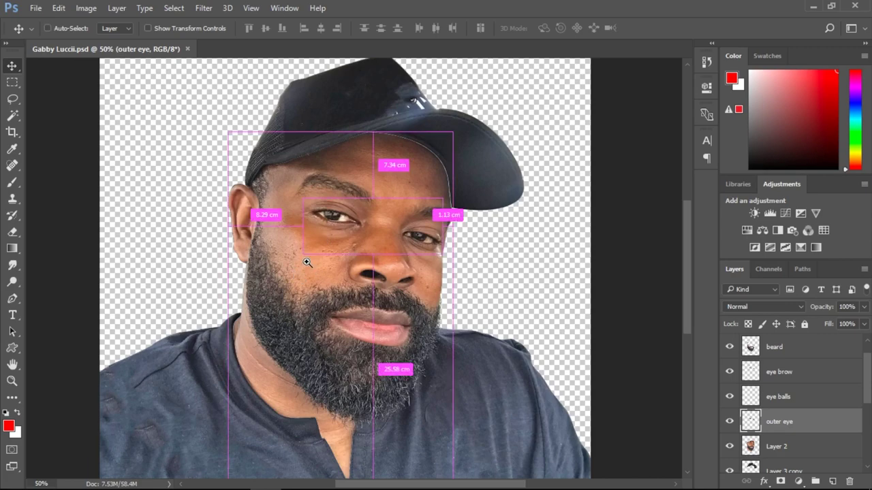
key("ctrl+1")
left_click(202, 8)
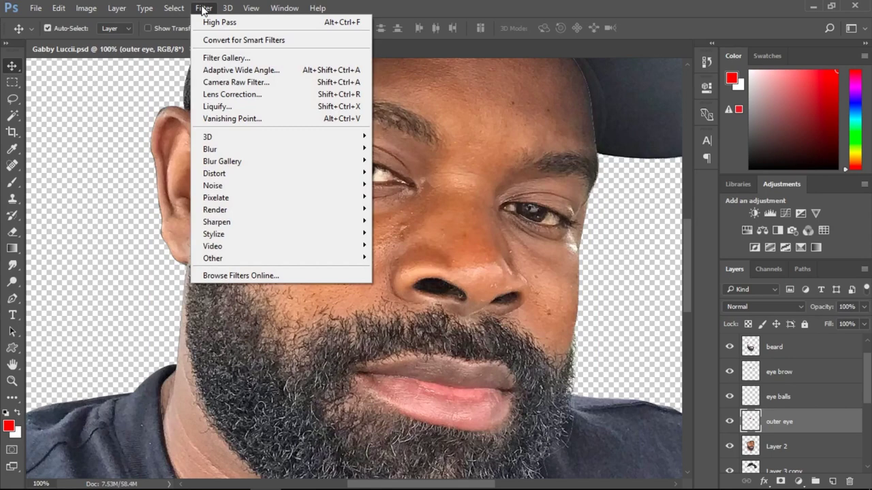
mouse_move(263, 259)
left_click(806, 433)
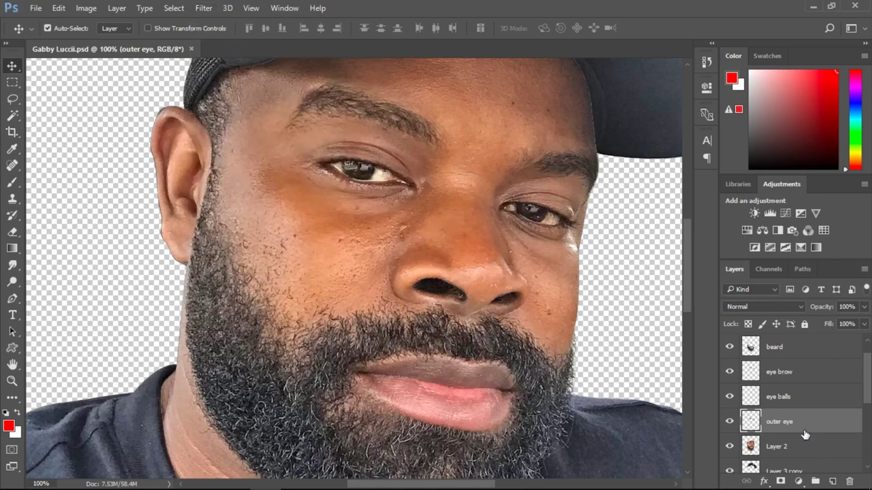
key("ctrl")
left_click(593, 247, "alt")
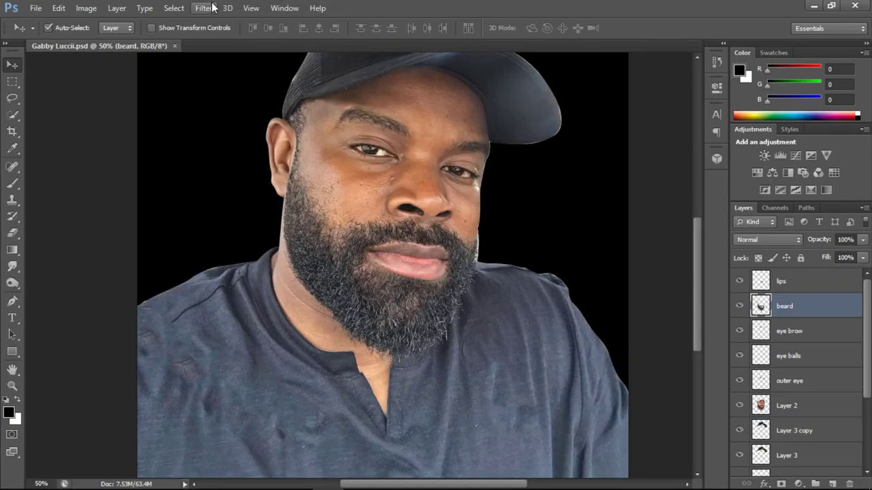
- Apply the Oil Paint filter to the beard layer with stylization 4, cleanliness 2.3, scale 0.8, bristle detail 10, angular direction 300 and shine 1.3
left_click(205, 7)
left_click(218, 107)
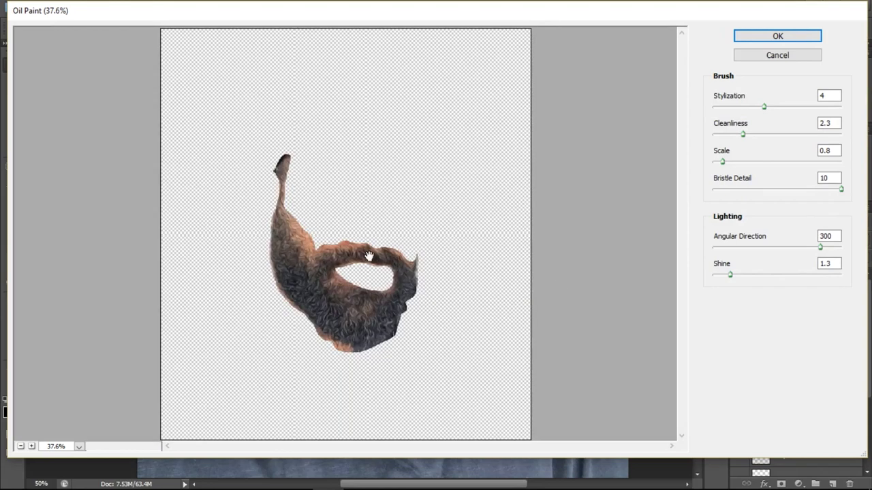
left_click(335, 265, "ctrl")
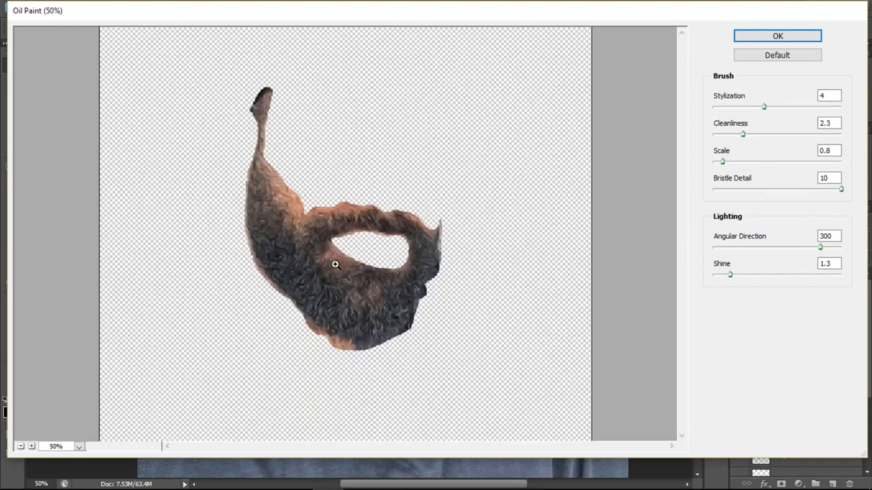
left_click(279, 231, "ctrl")
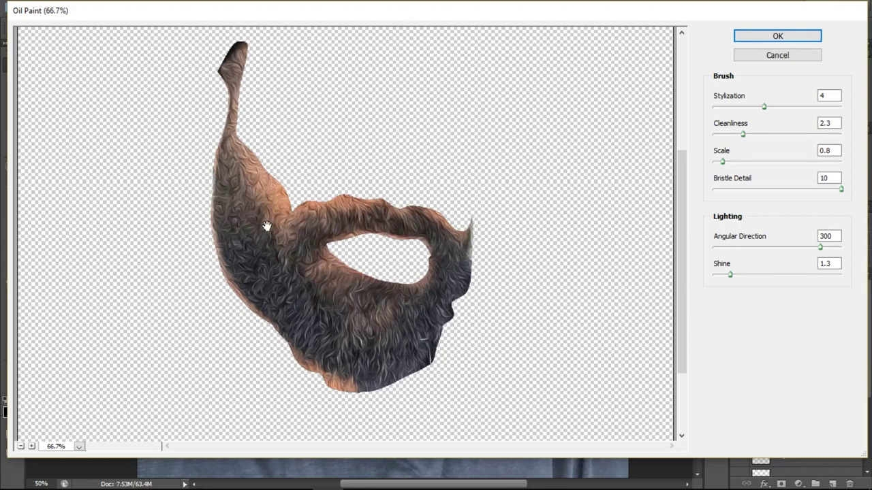
left_click(294, 274, "ctrl")
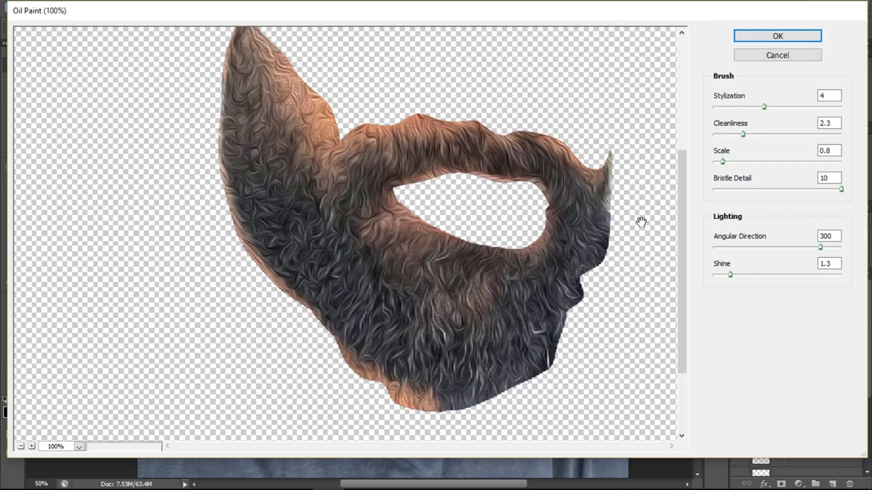
scroll(677, 257, "up", 2)
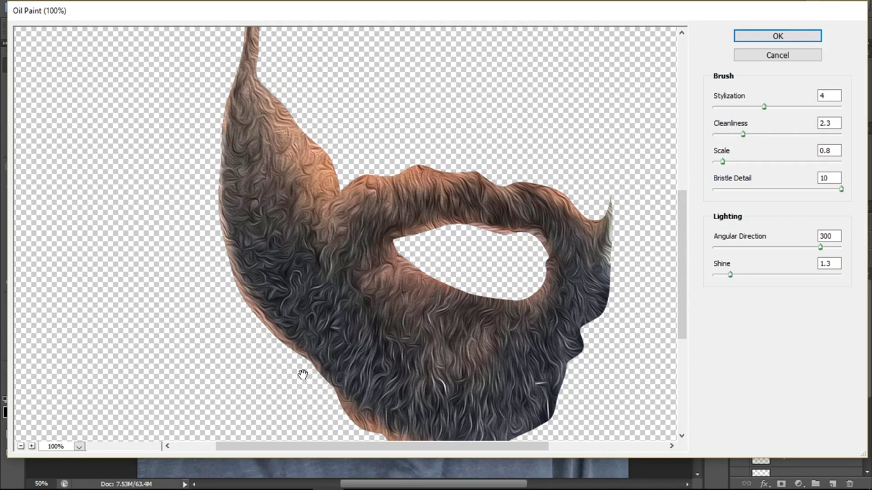
left_click(792, 37)
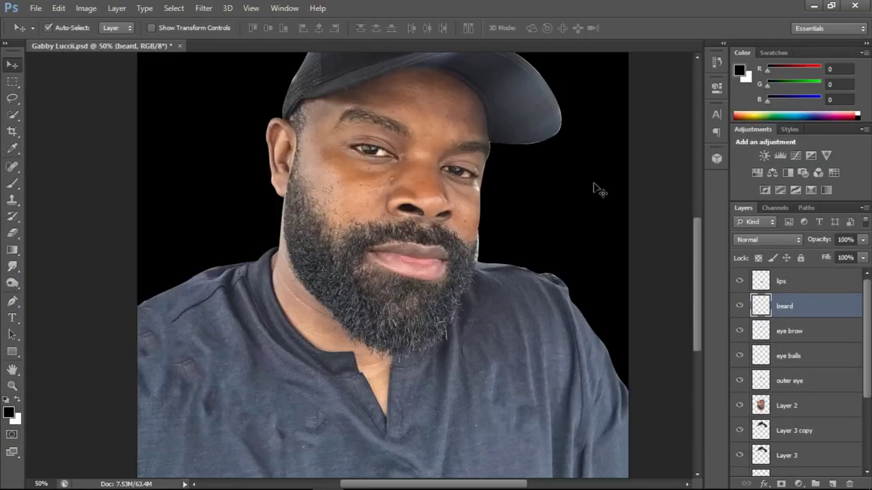
left_click(373, 256, "ctrl")
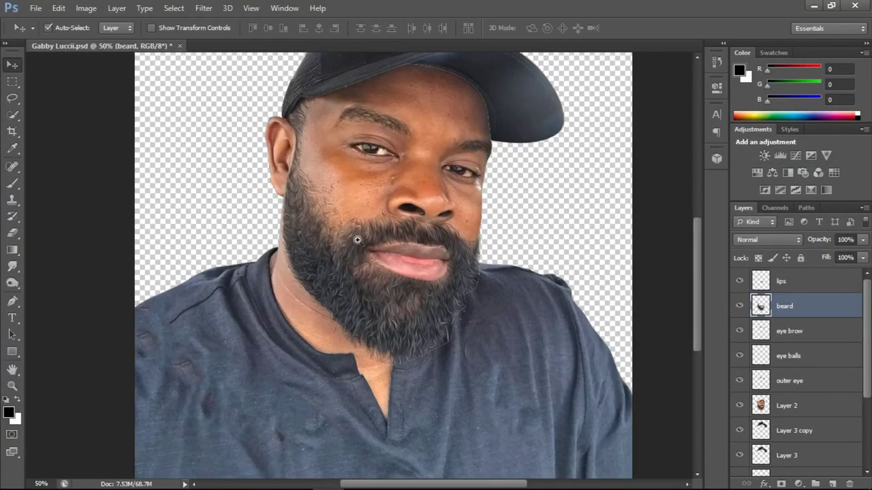
left_click(346, 216, "ctrl")
left_click(346, 217, "ctrl")
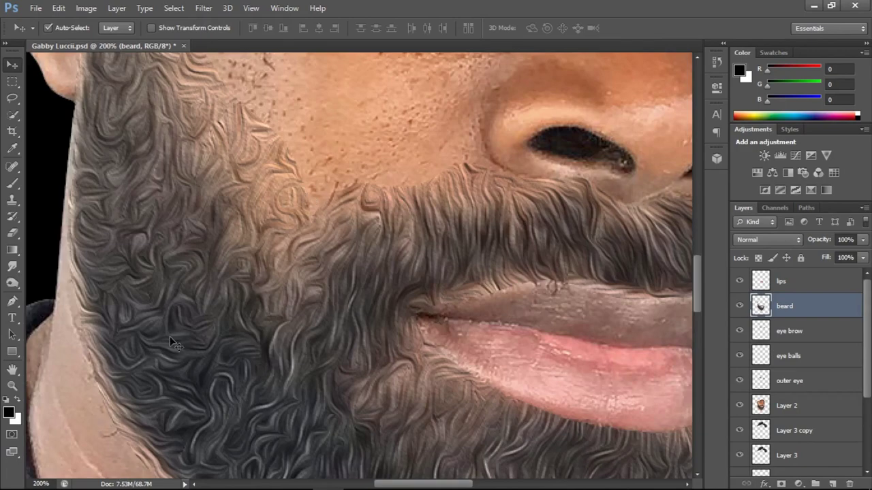
left_click(354, 192, "alt")
left_click(355, 192, "alt")
left_click(354, 192, "alt")
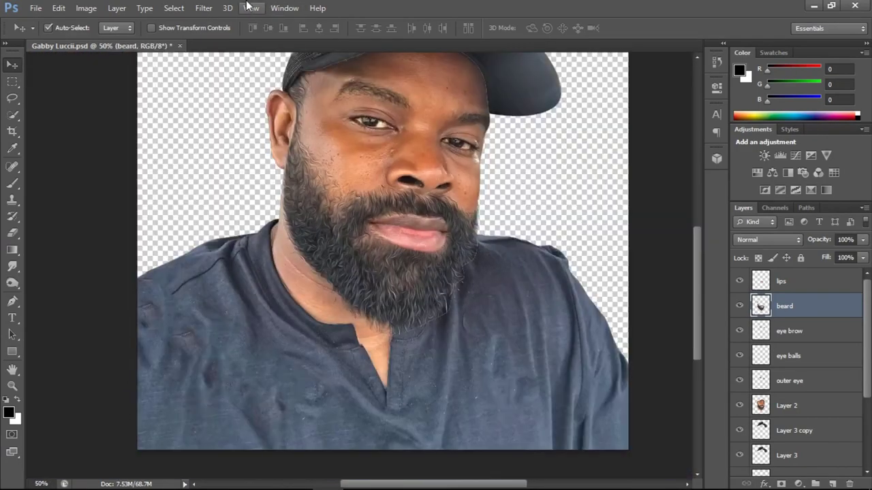
left_click(202, 8)
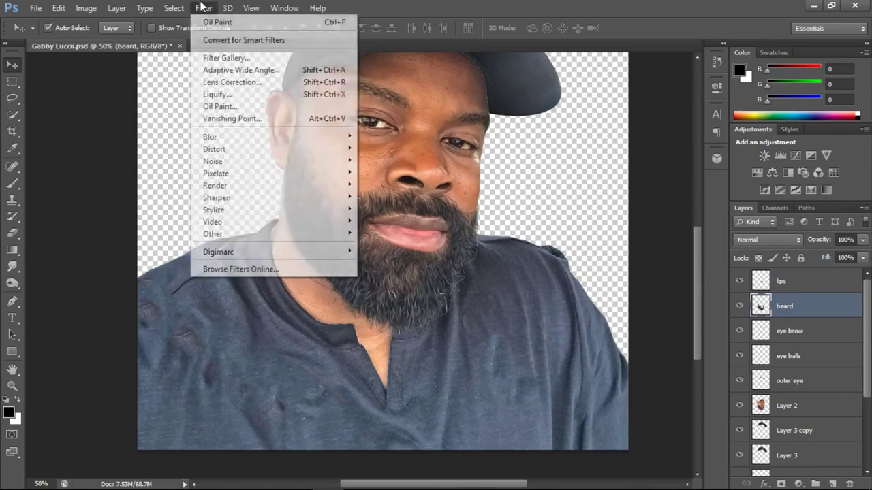
left_click(262, 109)
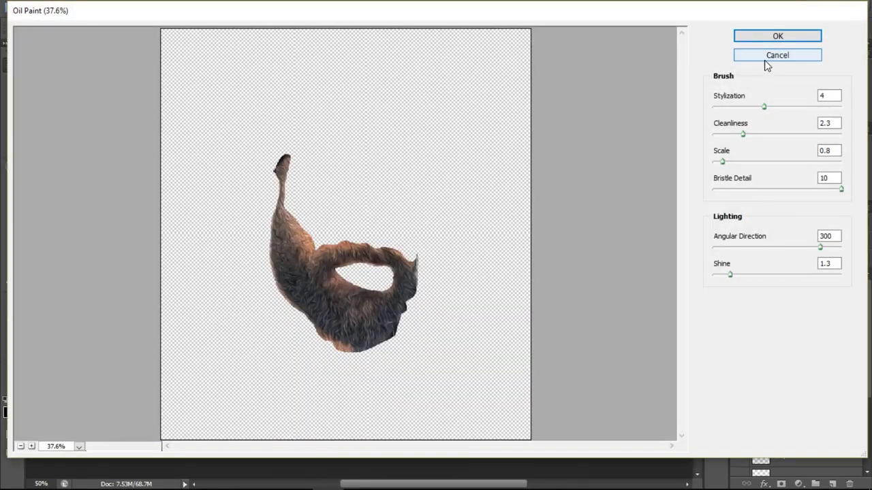
left_click(764, 57)
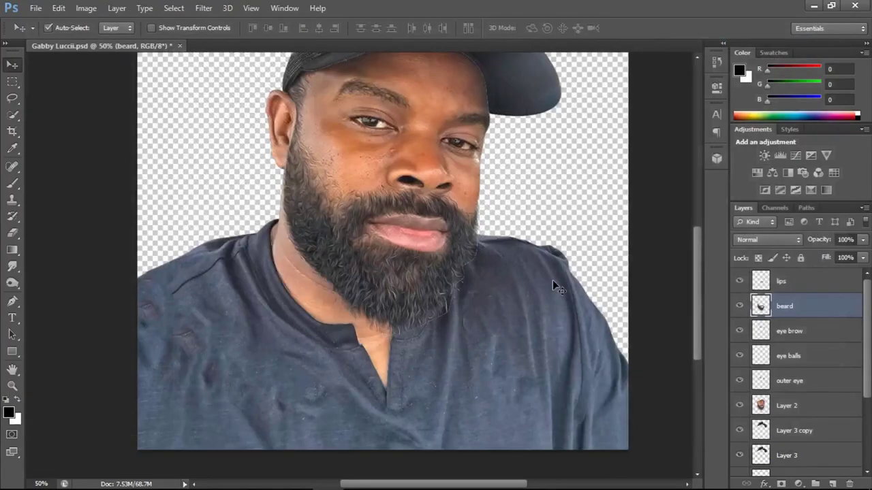
- Apply the Oil Paint filter to the beard layer with stylization 2.48, cleanliness 2.3, scale 0.8, bristle detail 10 and shine 0, and save the file
left_click(552, 285)
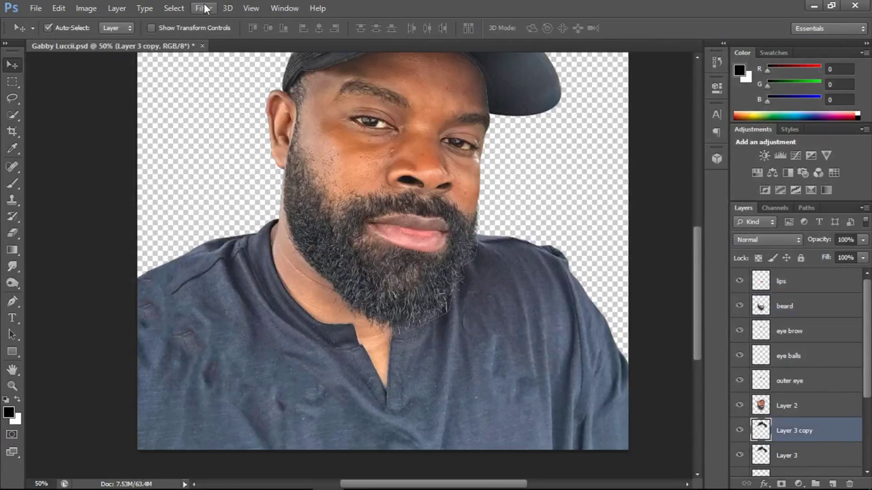
left_click(349, 251)
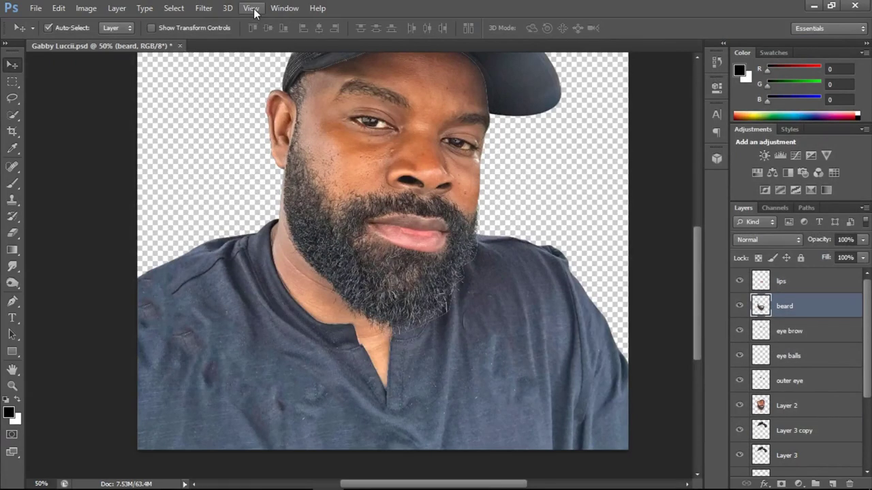
left_click(204, 8)
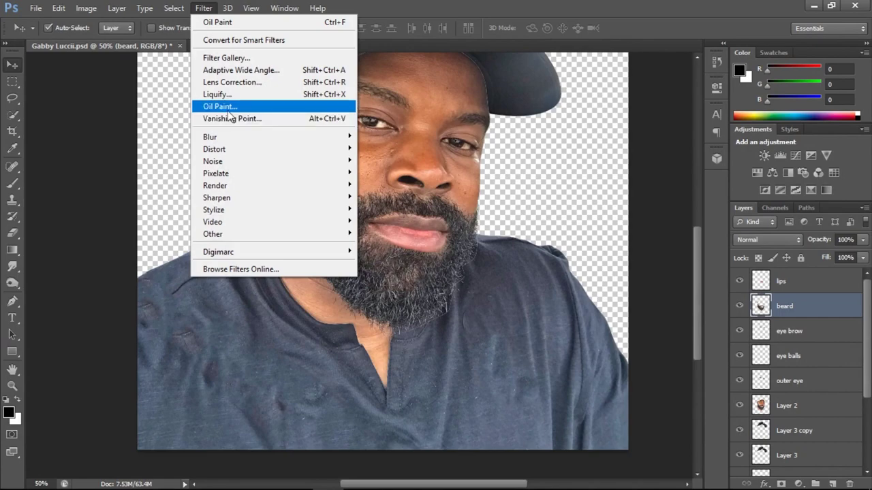
left_click(232, 106)
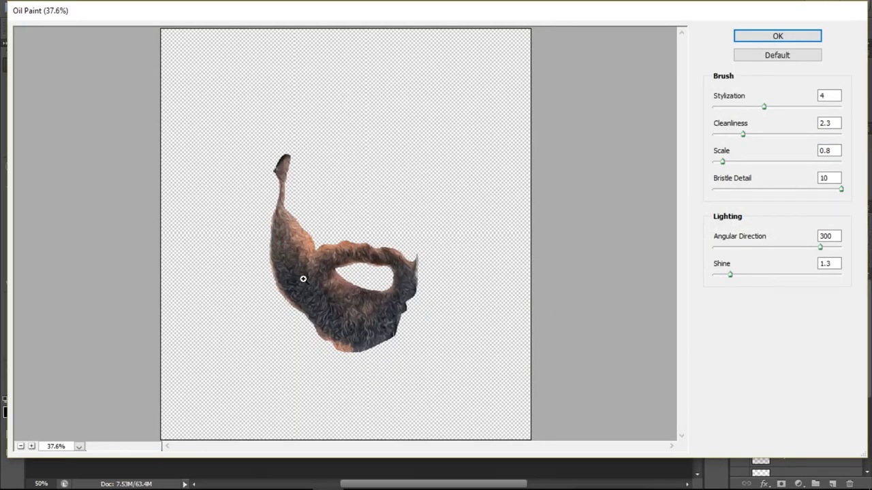
left_click(293, 265, "ctrl")
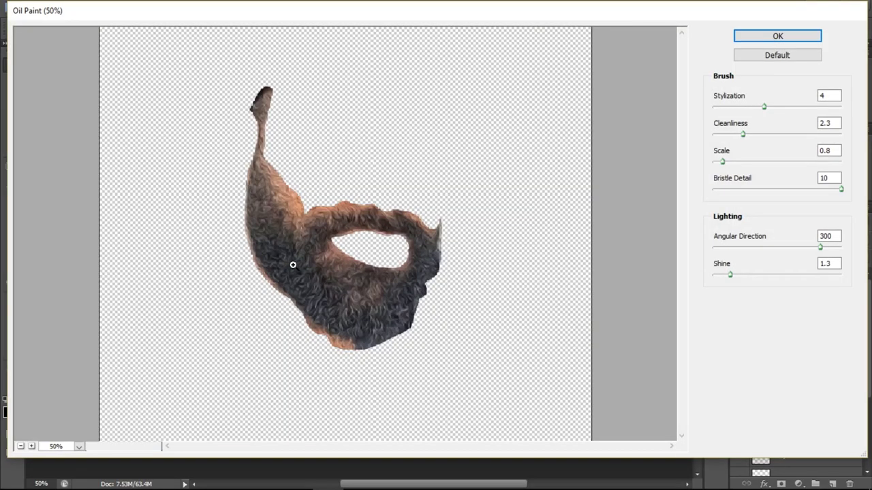
left_click(293, 265, "ctrl")
left_click(293, 264, "ctrl")
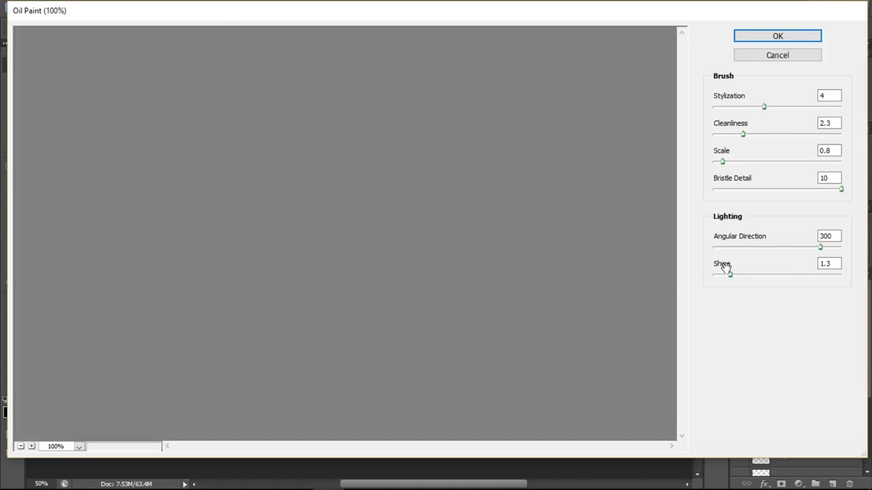
mouse_move(731, 276)
left_mouse_down()
mouse_move(704, 277)
mouse_move(684, 292)
mouse_move(688, 253)
left_mouse_up()
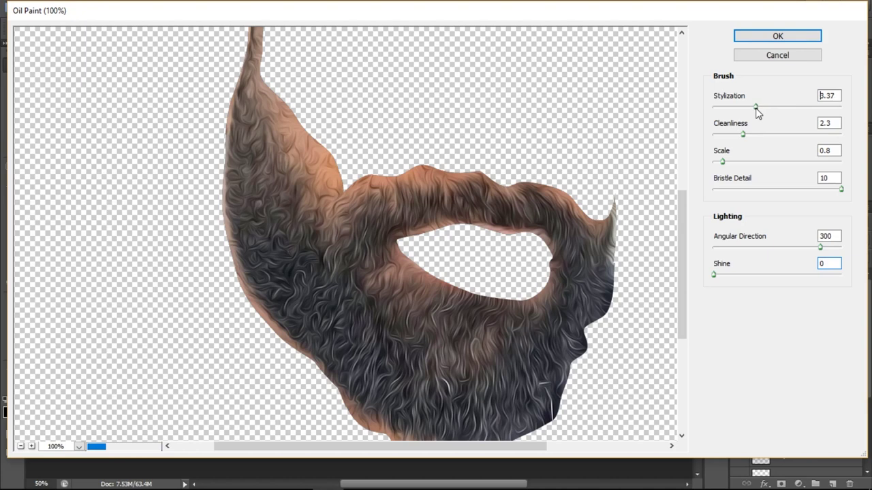
left_click_drag(755, 116, 747, 113)
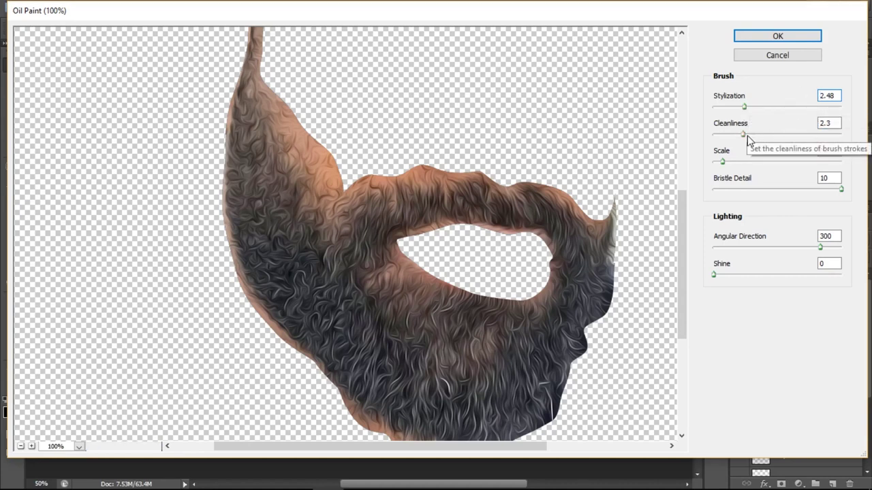
mouse_move(747, 135)
left_mouse_down()
mouse_move(729, 135)
mouse_move(745, 135)
left_mouse_up()
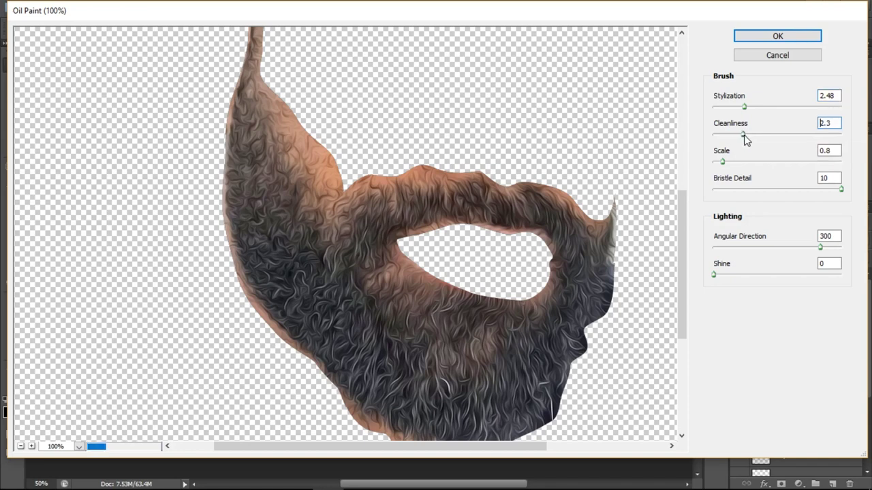
left_click(776, 36)
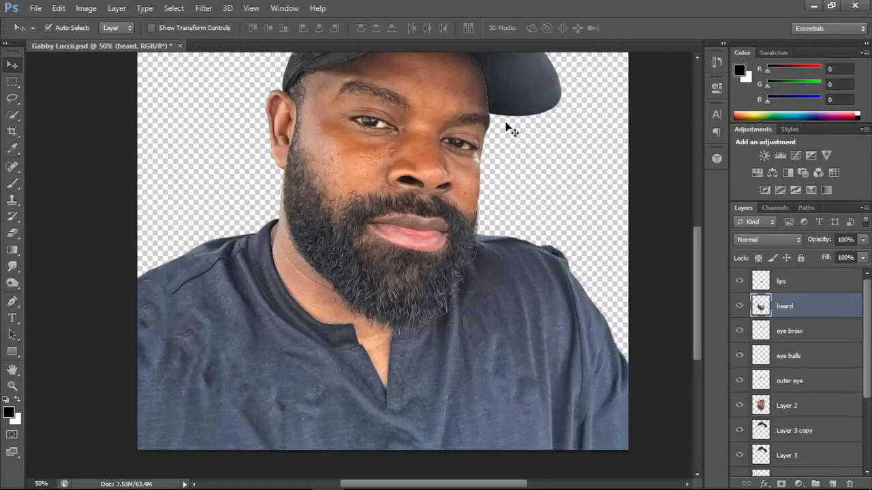
scroll(384, 204, "up", 2)
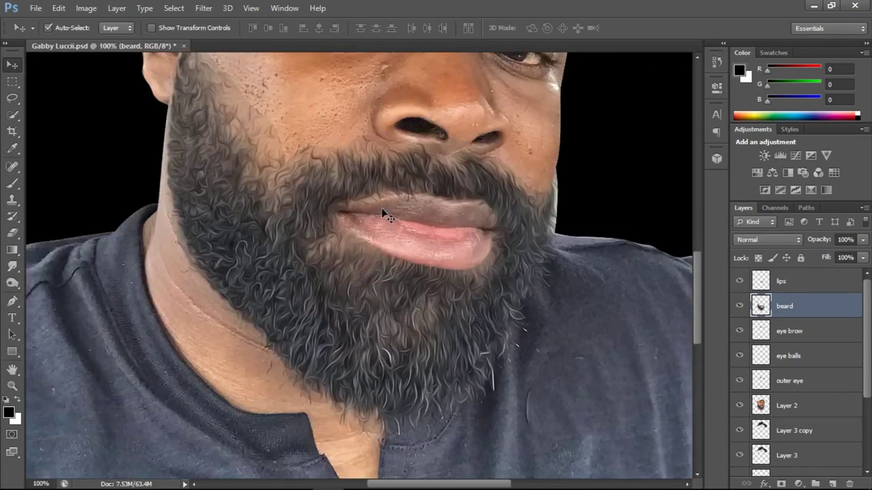
key("ctrl+s")
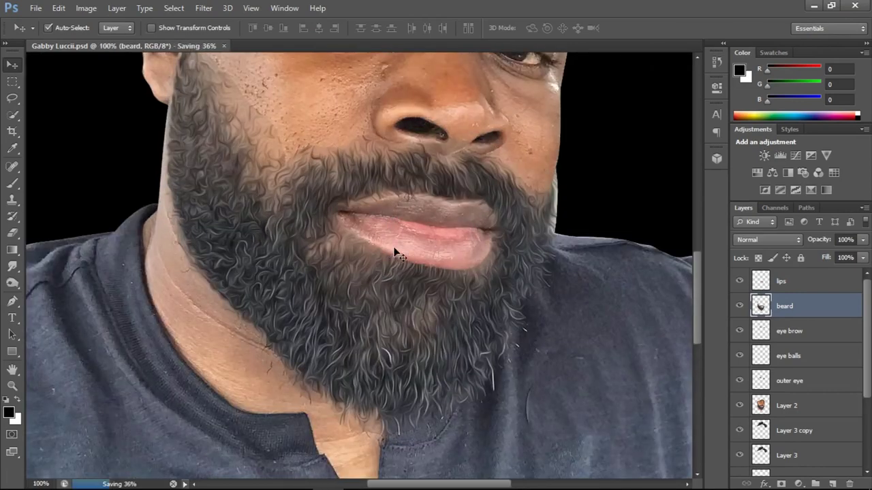
- Apply the Oil Paint filter to the eye brow layer with stylization 1.88, cleanliness 1.8, scale 0.8, bristle detail 10 and shine 0
left_click(433, 226, "alt")
left_click(445, 222, "alt")
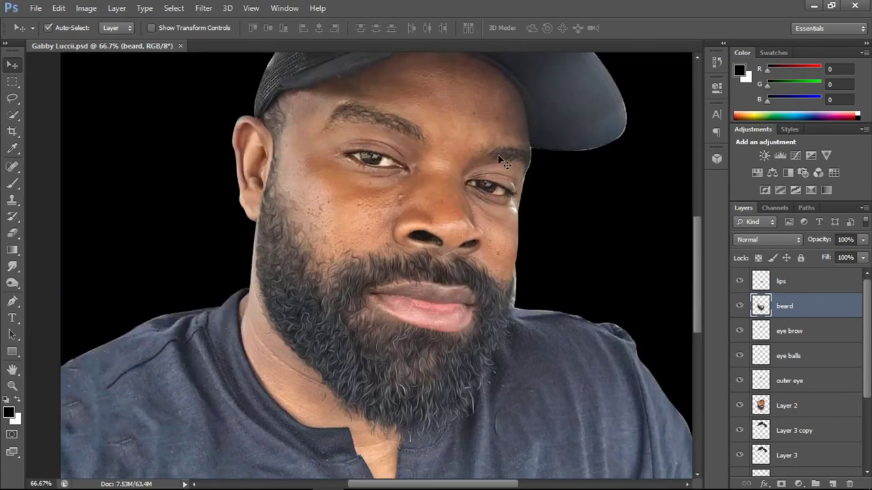
left_click(497, 155)
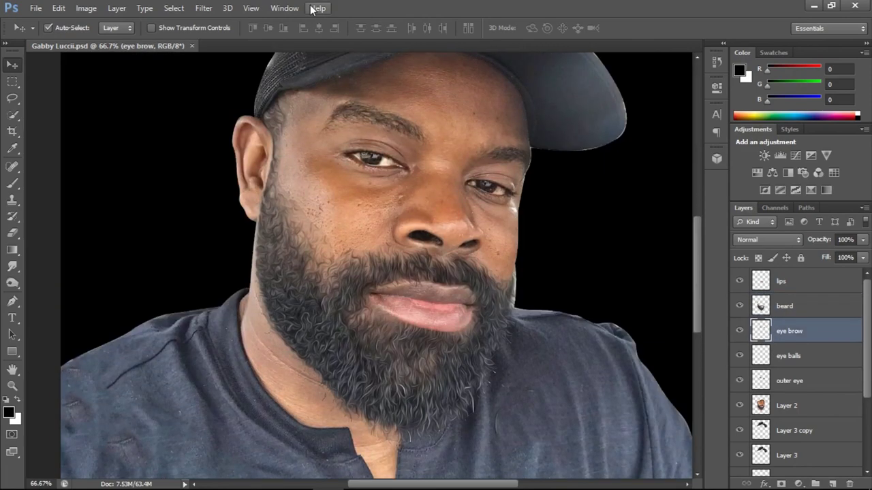
left_click(204, 8)
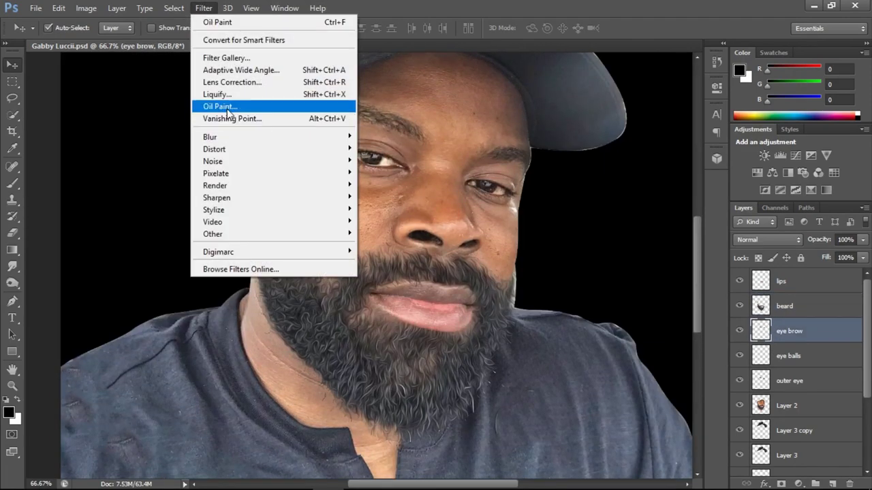
left_click(228, 107)
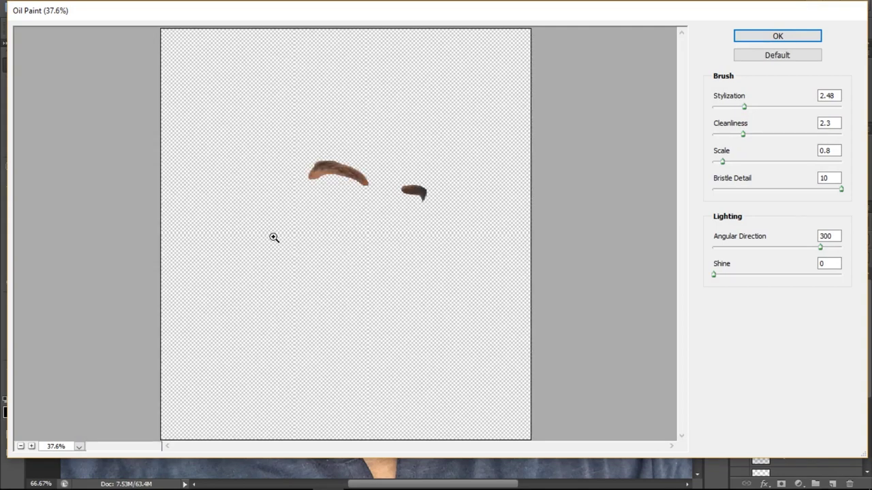
left_click(274, 237, "ctrl")
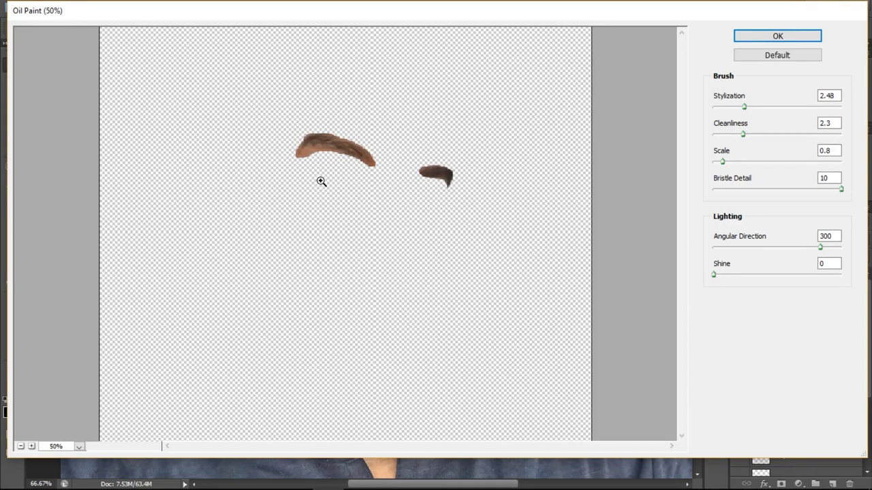
left_click(337, 149, "ctrl")
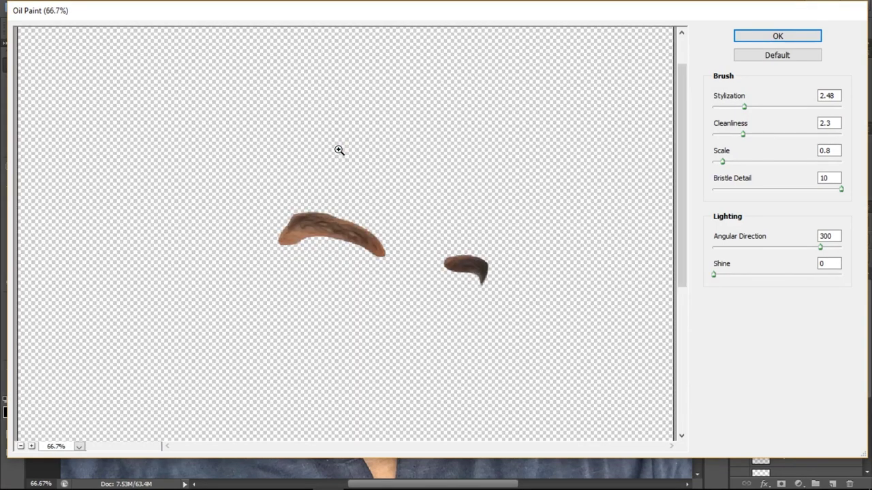
left_click(336, 244, "ctrl")
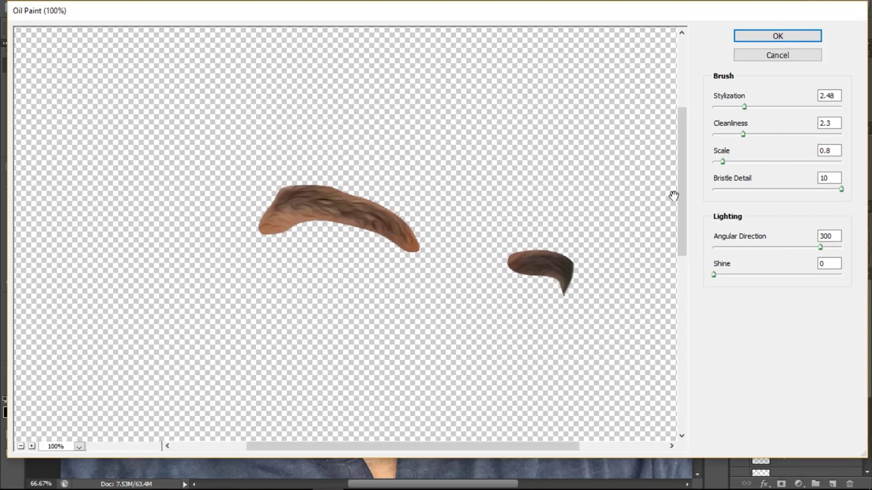
left_click_drag(744, 107, 736, 138)
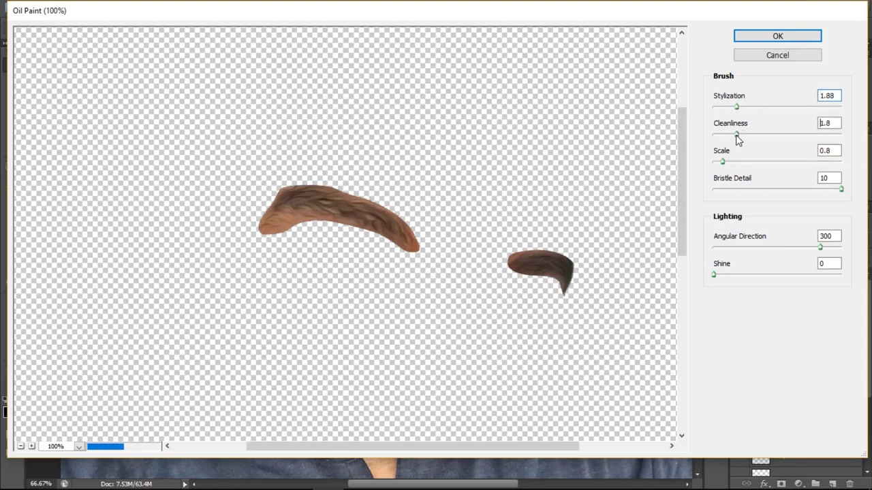
left_click(760, 36)
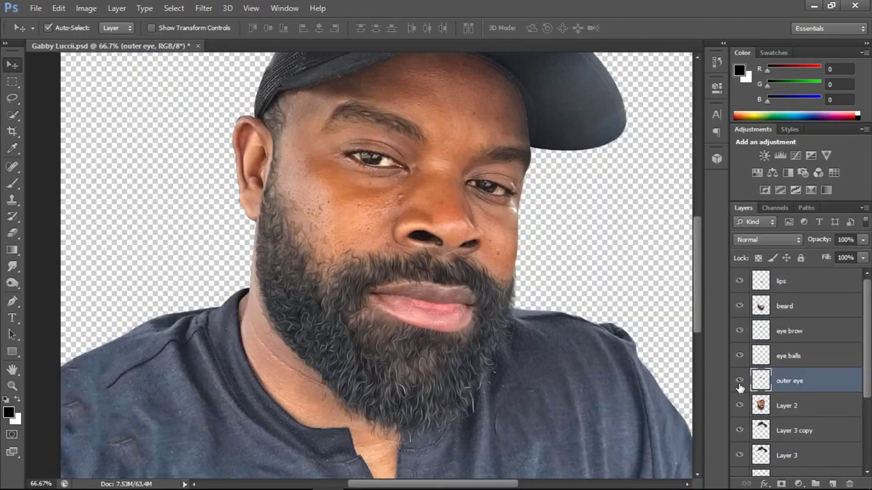
- Apply the Oil Paint filter to the outer eye layer with stylization 1.63, cleanliness 1.1, scale 0.8 and shine 0, and save the file
left_click(739, 381)
left_click(204, 8)
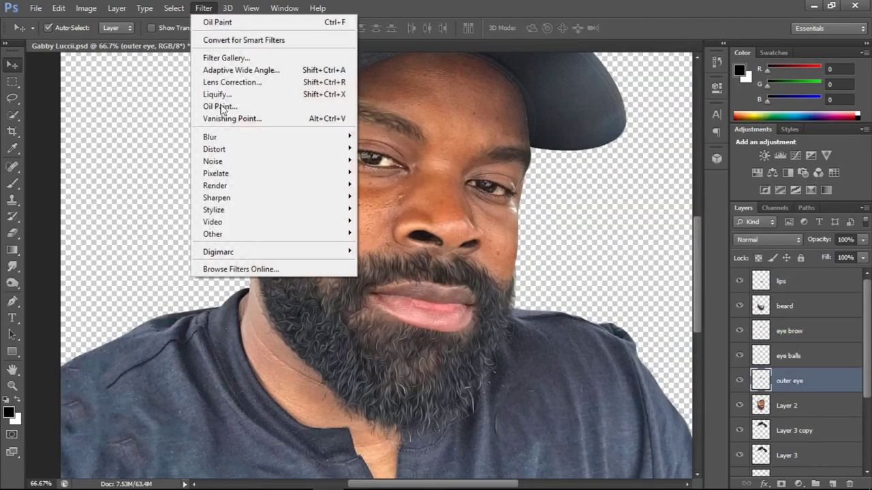
left_click(226, 107)
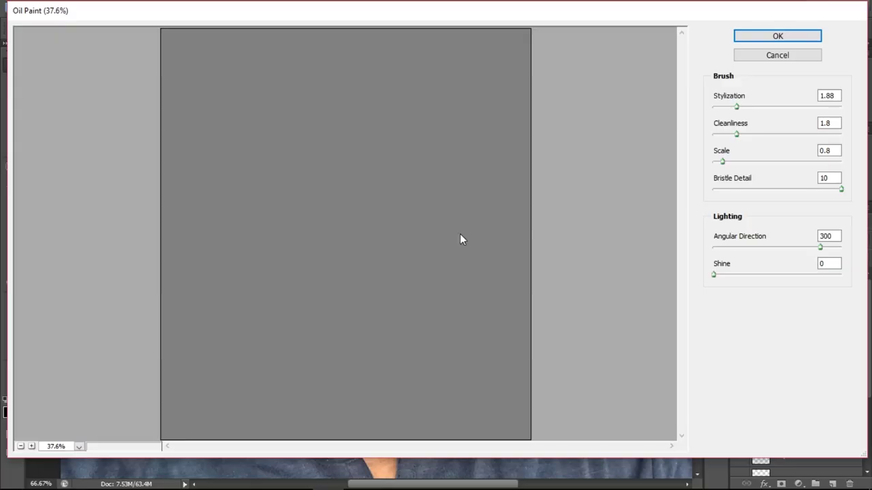
key("alt")
scroll(417, 233, "up", 3)
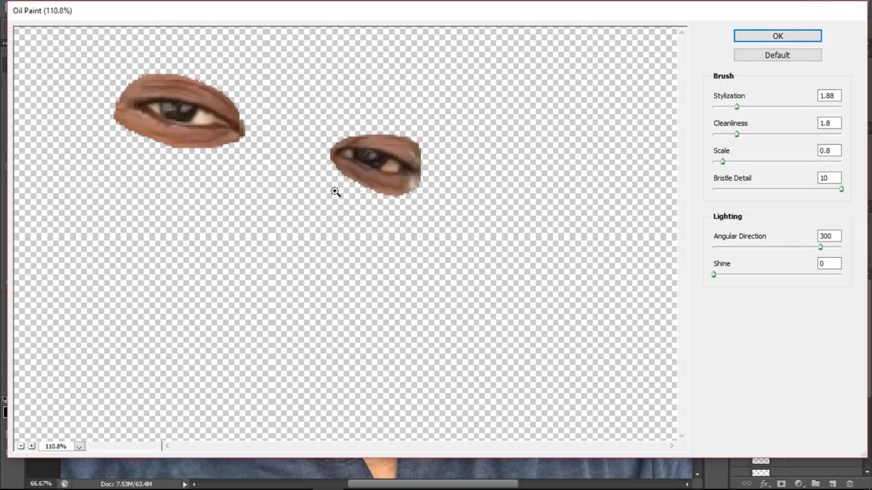
left_click(125, 98, "ctrl")
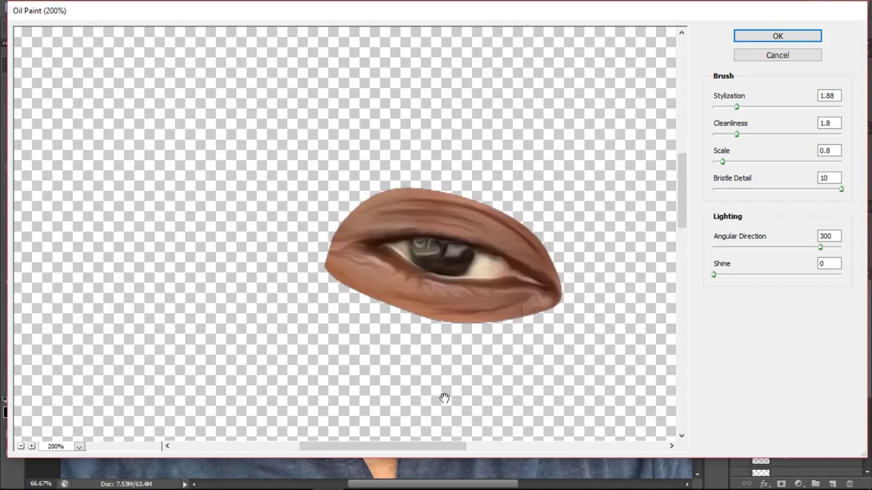
left_click_drag(446, 447, 505, 436)
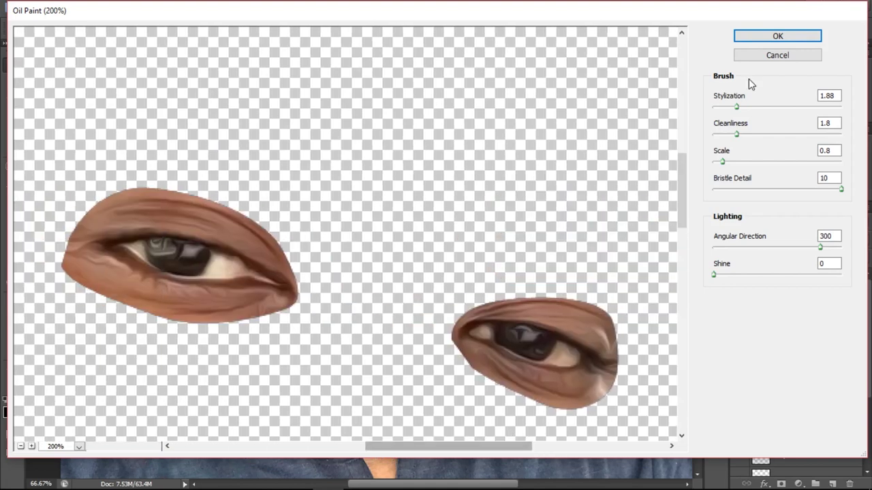
left_click_drag(736, 134, 727, 138)
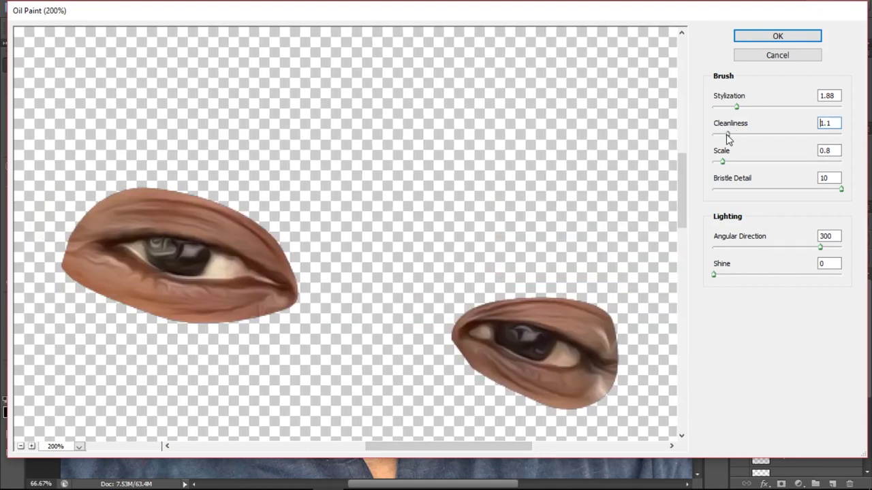
left_click_drag(736, 108, 733, 109)
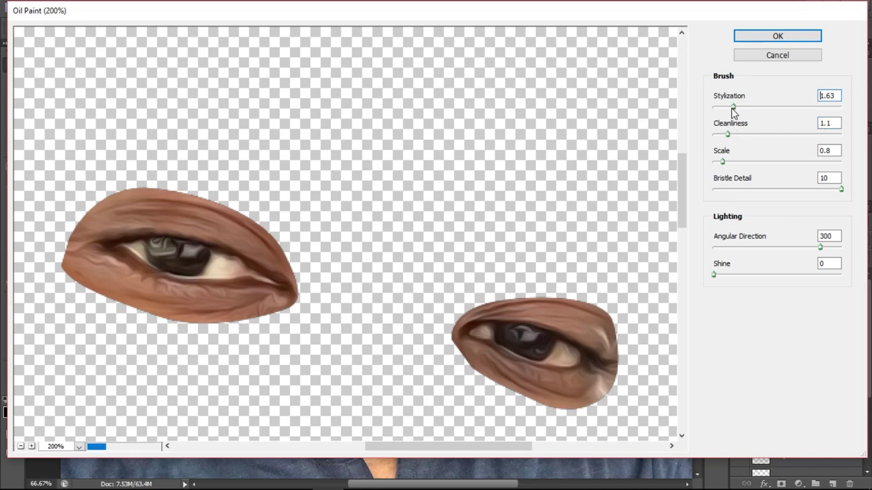
left_click(766, 36)
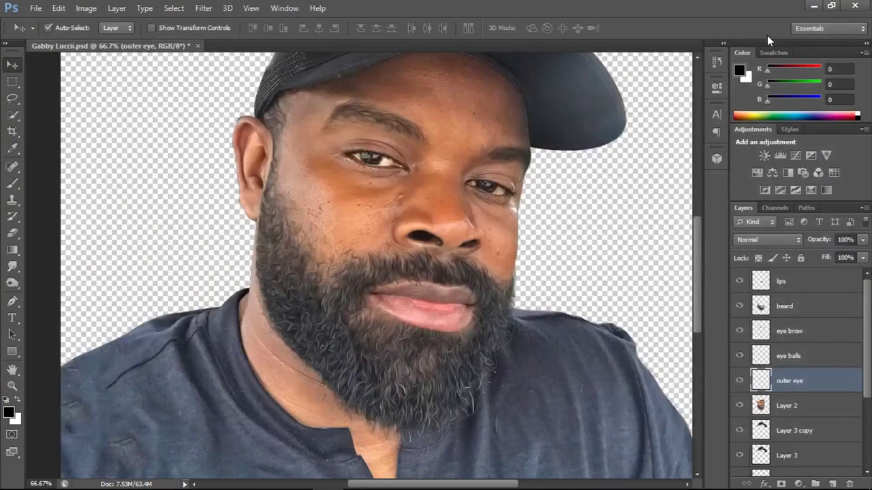
key("ctrl+s")
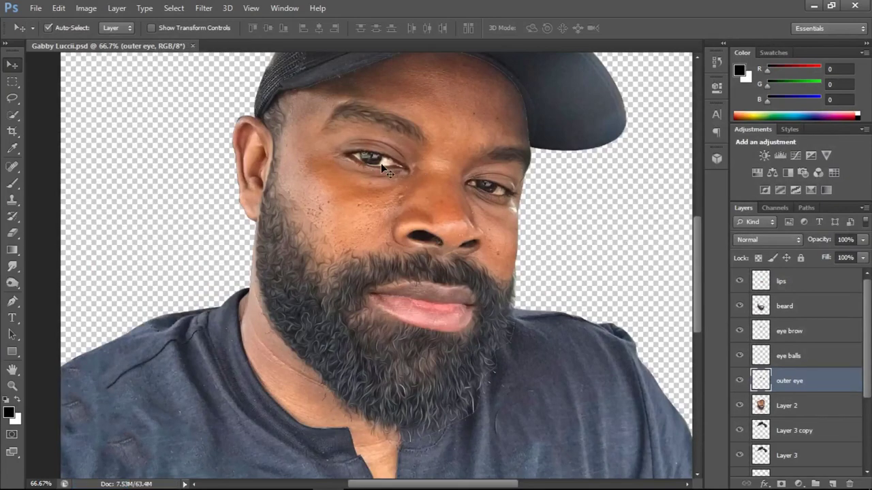
- Hide the eye balls layer and save the file
left_click(385, 169)
left_click(740, 356)
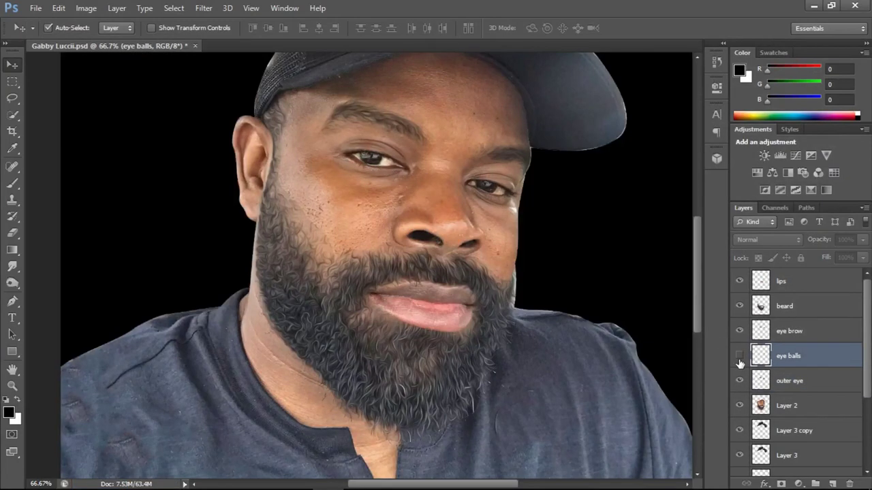
left_click(740, 356)
key("ctrl+s")
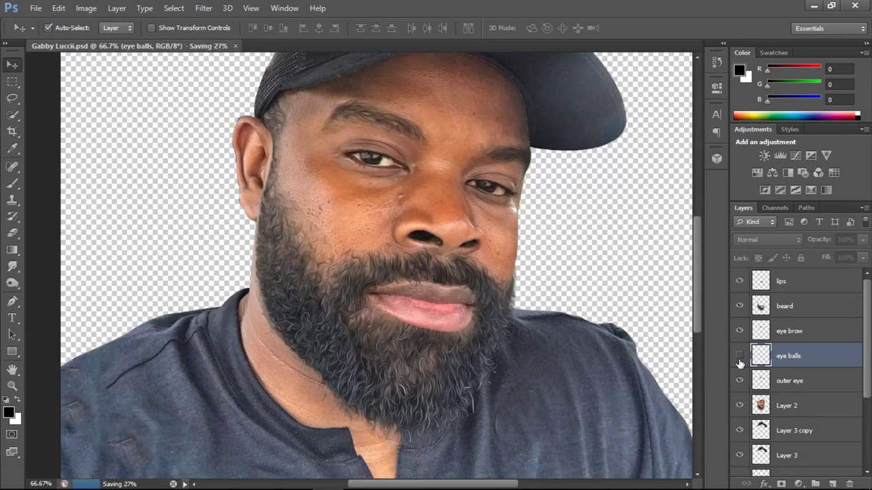
- Apply the last-used Oil Paint filter to the shirt layer, Layer 1 copy, and check the fabric up close
left_click(508, 261, "alt")
left_click(508, 261, "alt")
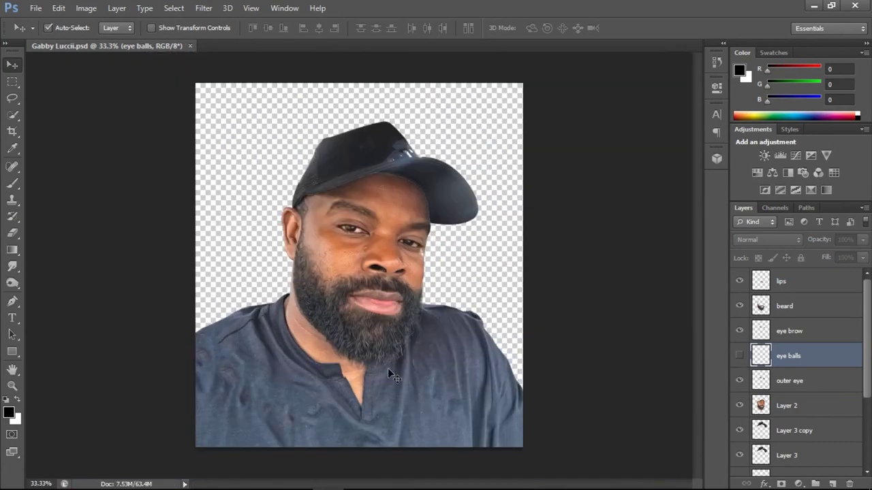
left_click(388, 392)
left_click(211, 9)
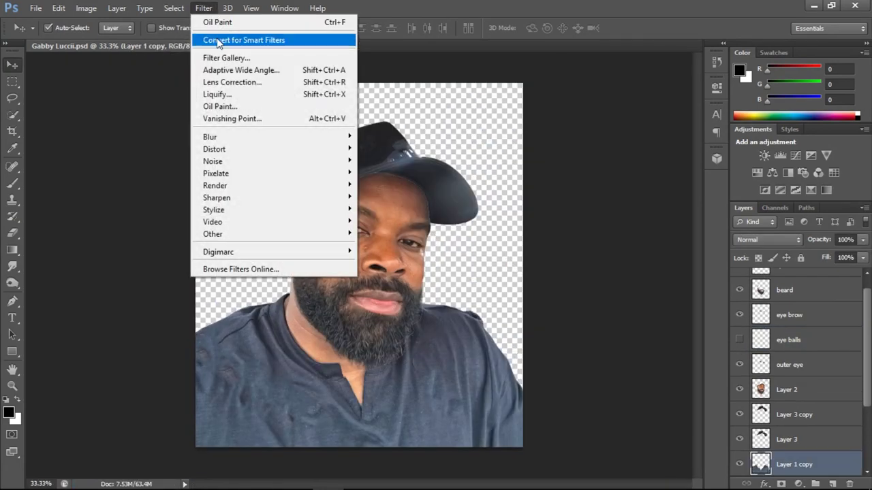
left_click(225, 22)
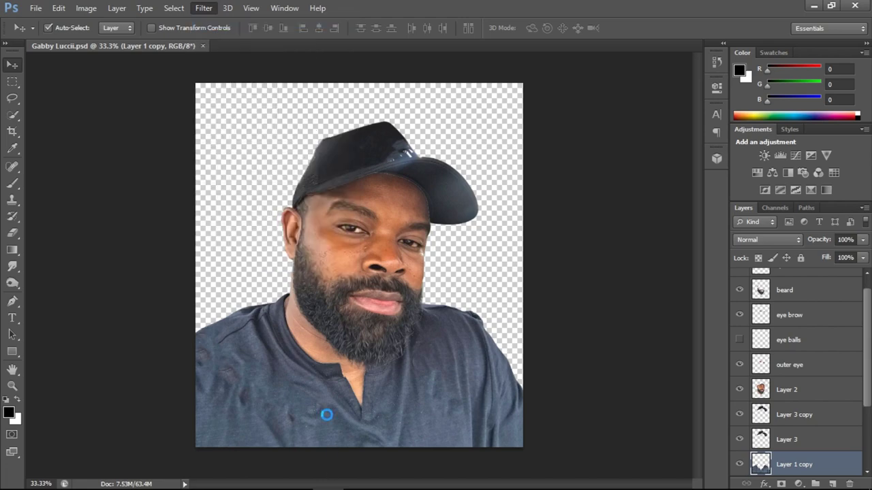
left_click(316, 413, "ctrl")
left_click(317, 413, "ctrl")
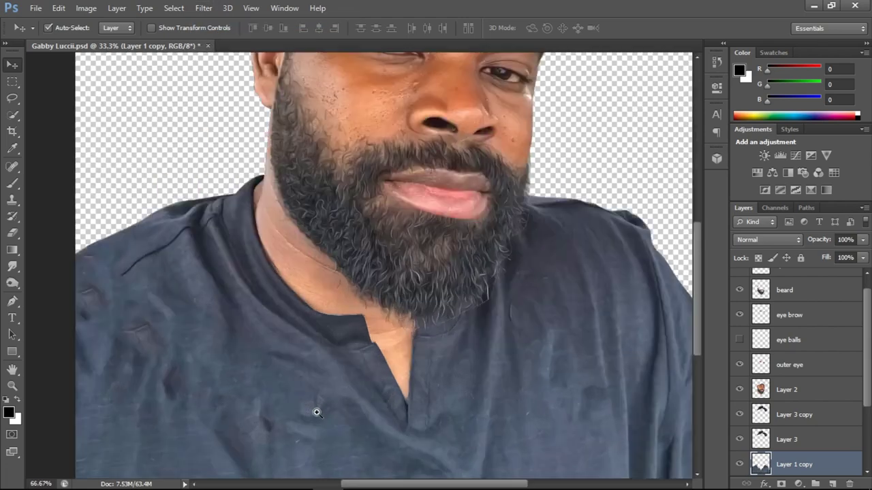
left_click(317, 412, "ctrl")
left_click(317, 413, "ctrl")
key("ctrl+z")
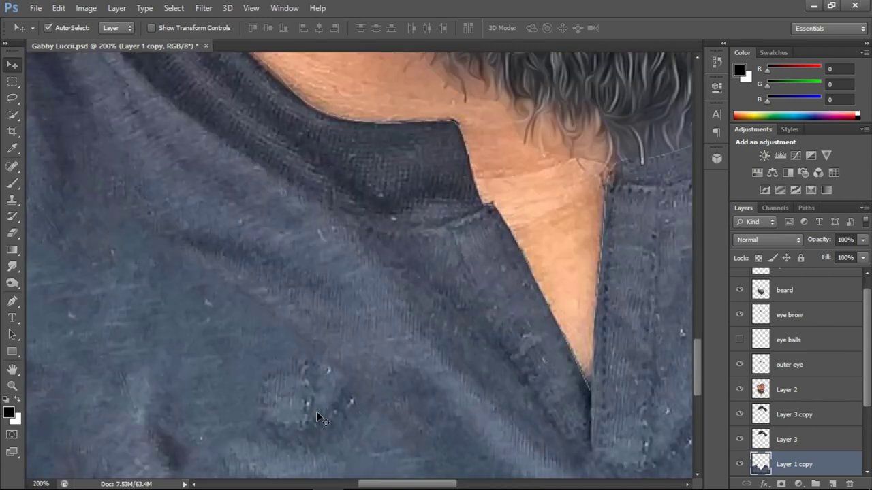
- Apply the last-used Oil Paint filter to the lips layer, save the file and compare the lips before and after the filter
left_click_drag(697, 365, 702, 237)
left_click(508, 222, "alt")
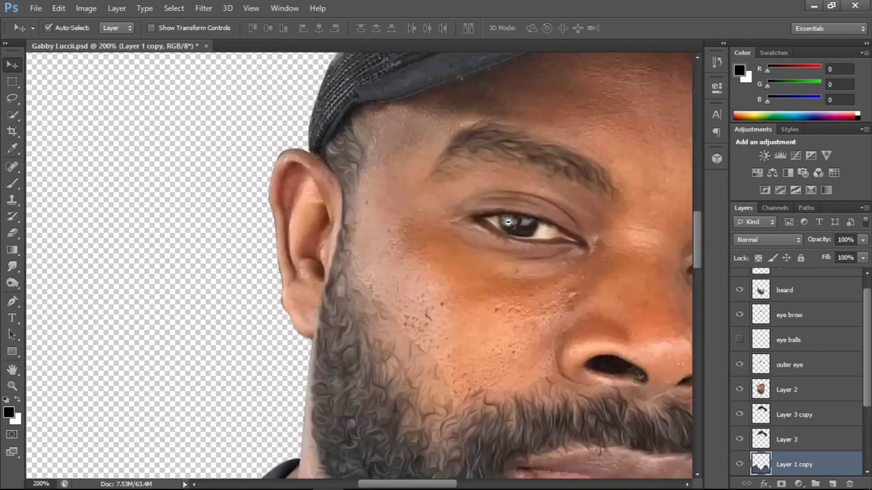
left_click(508, 222, "alt")
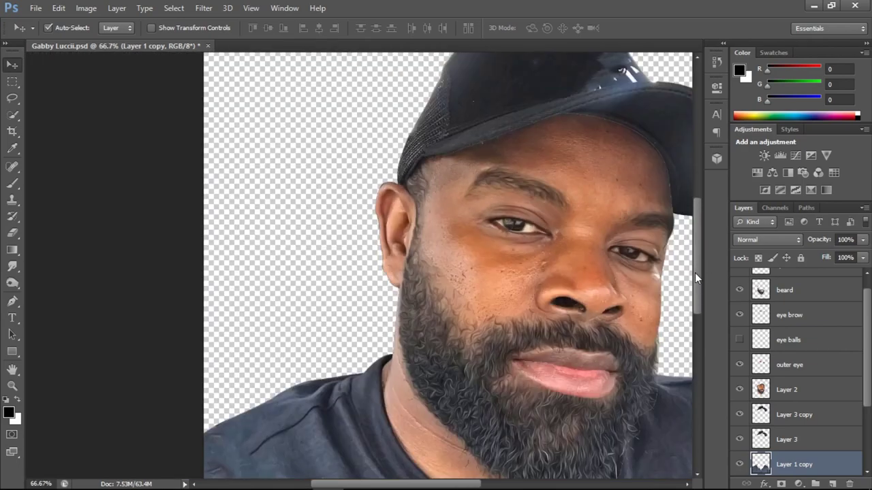
left_click_drag(695, 272, 698, 261)
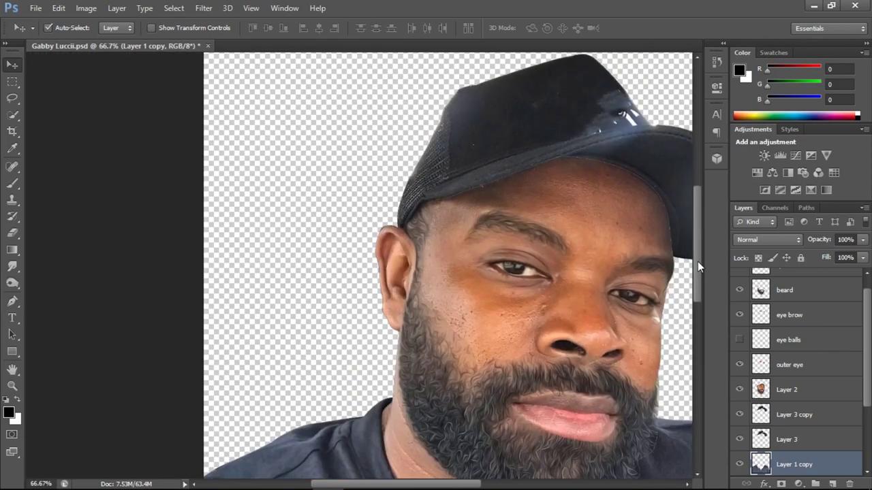
left_click(582, 426)
left_click(206, 8)
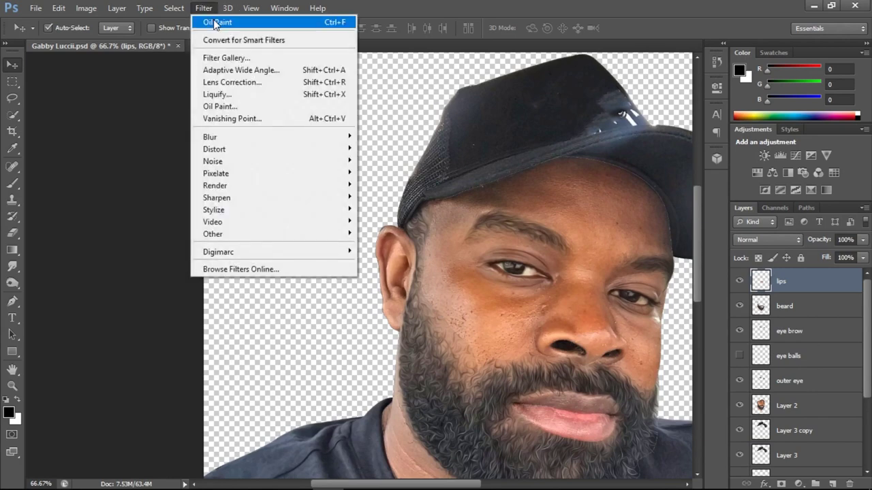
left_click(217, 22)
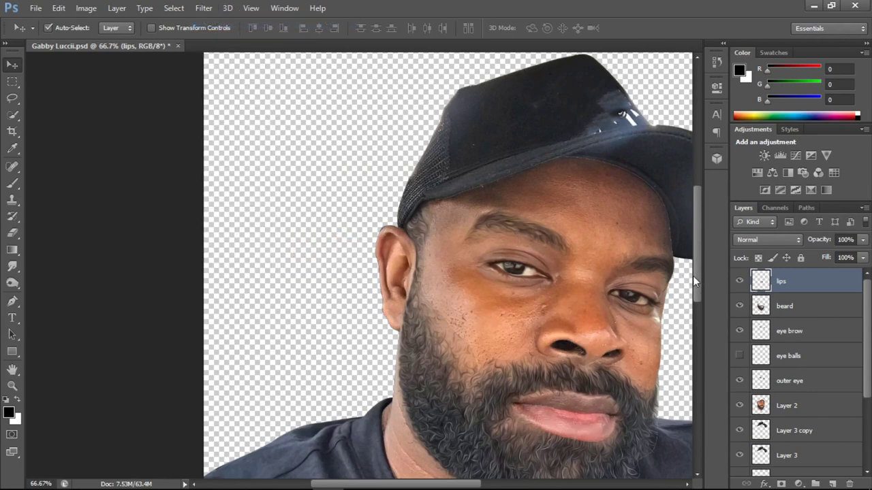
left_click_drag(692, 278, 693, 297)
left_click(594, 355)
left_click(595, 355)
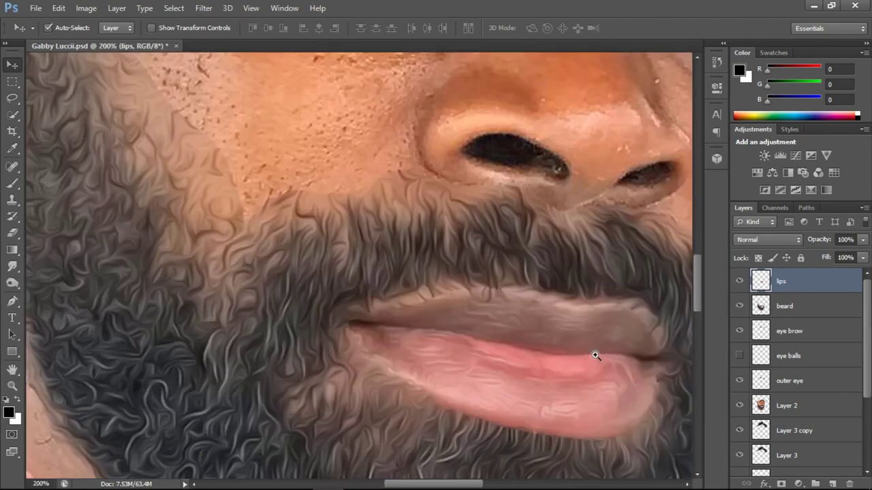
key("ctrl+s")
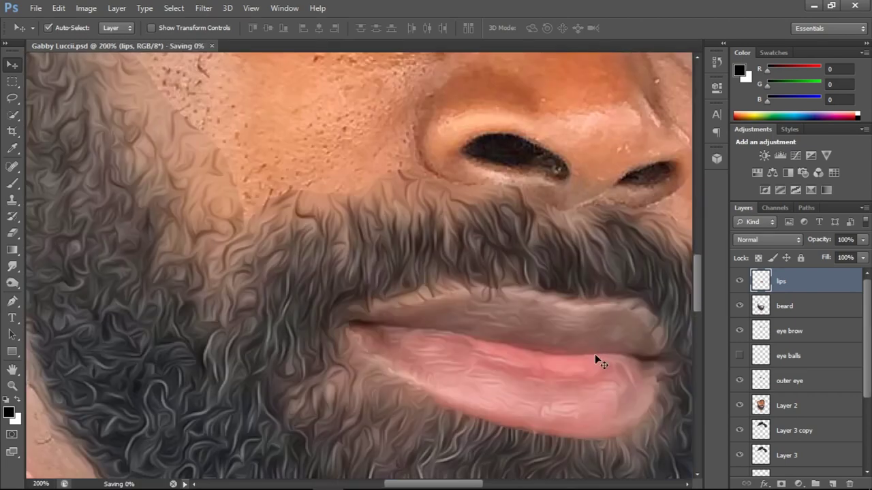
key("ctrl+z")
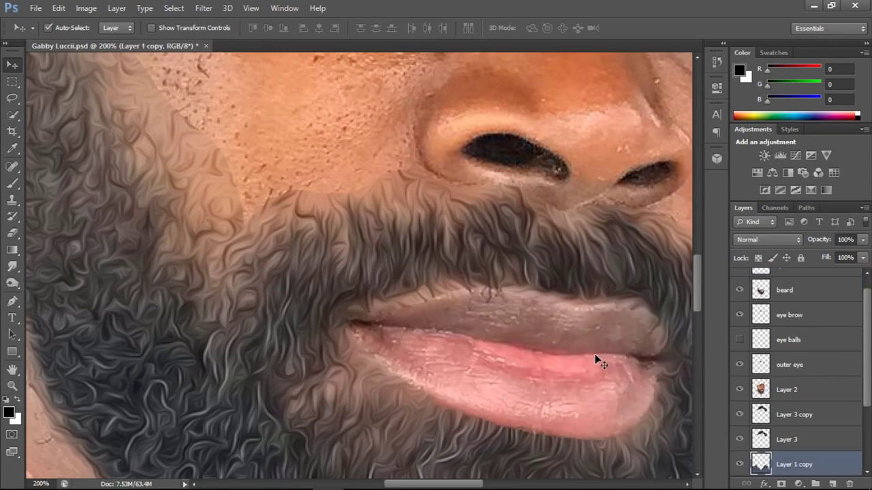
key("ctrl+z")
- Apply the last-used Oil Paint filter to the cap layer, Layer 3 copy
left_click_drag(695, 295, 712, 189)
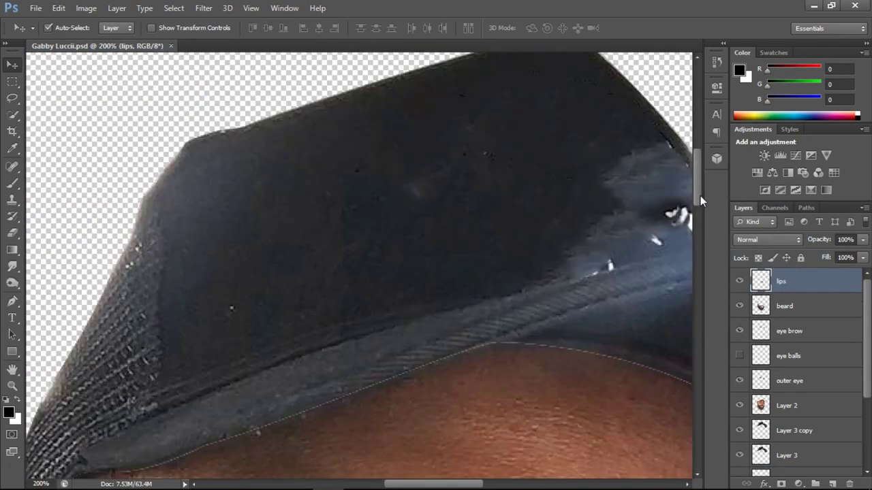
scroll(543, 225, "down", 2)
left_click(487, 247)
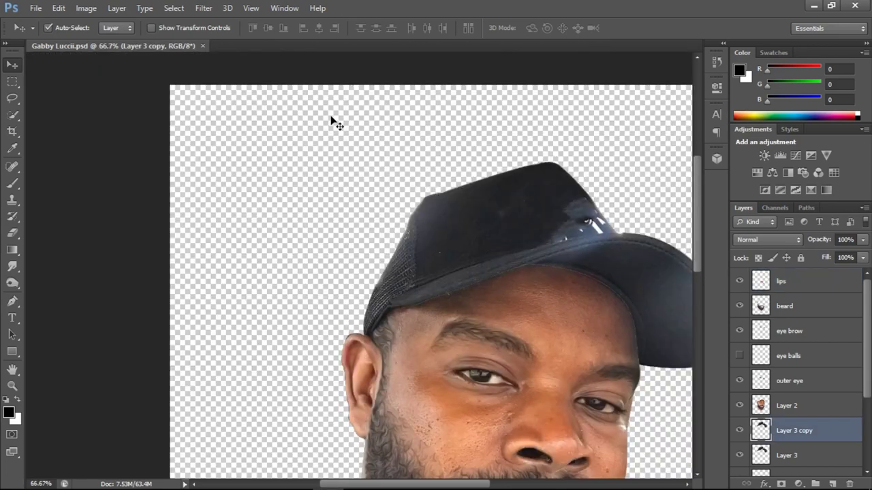
left_click(201, 8)
left_click(213, 28)
left_click_drag(694, 234, 695, 252)
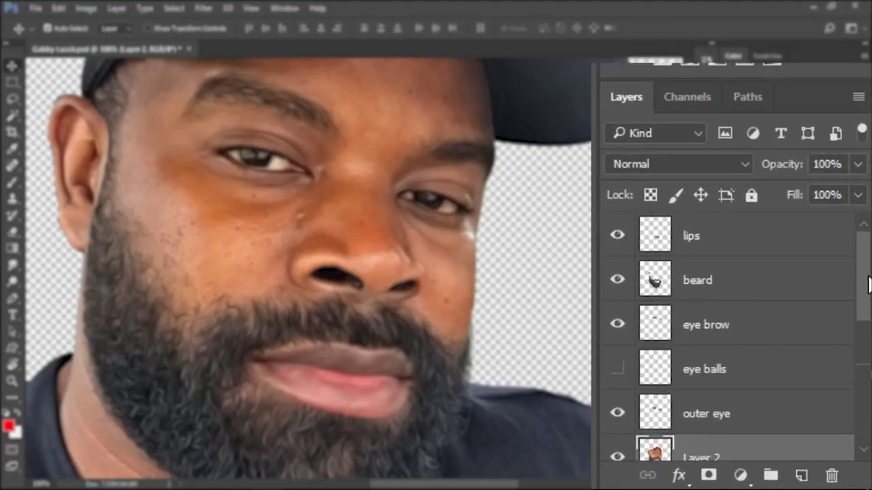
- Try to merge copies of the layers from lips down to outer eye into a new layer, and undo the merge
scroll(861, 344, "down", 2)
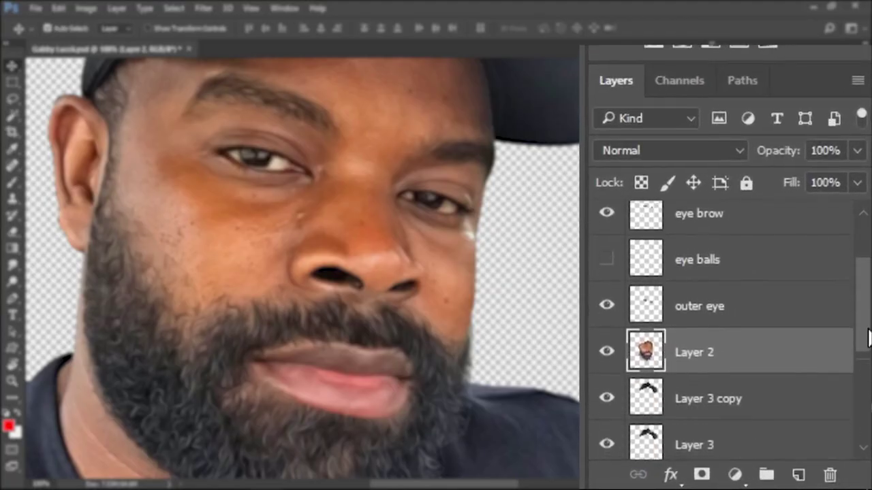
mouse_move(868, 337)
left_mouse_down()
mouse_move(869, 366)
mouse_move(869, 336)
left_mouse_up()
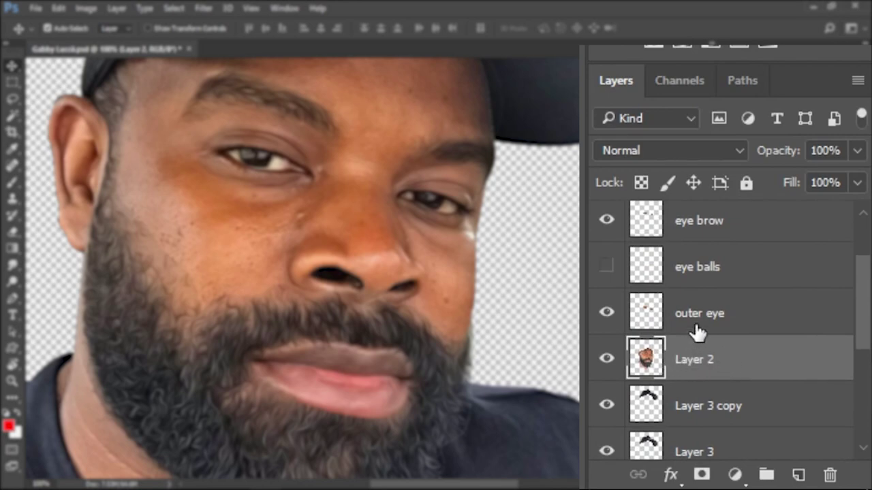
left_click(795, 299, "shift")
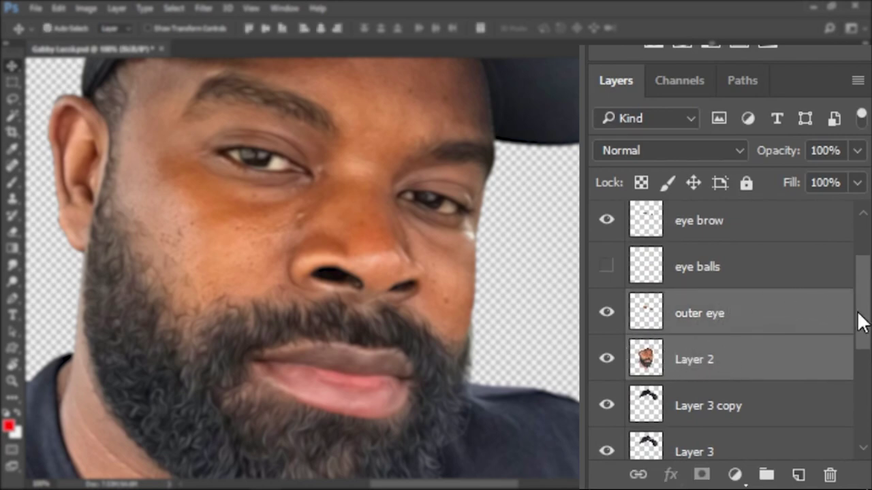
left_click_drag(862, 321, 862, 268)
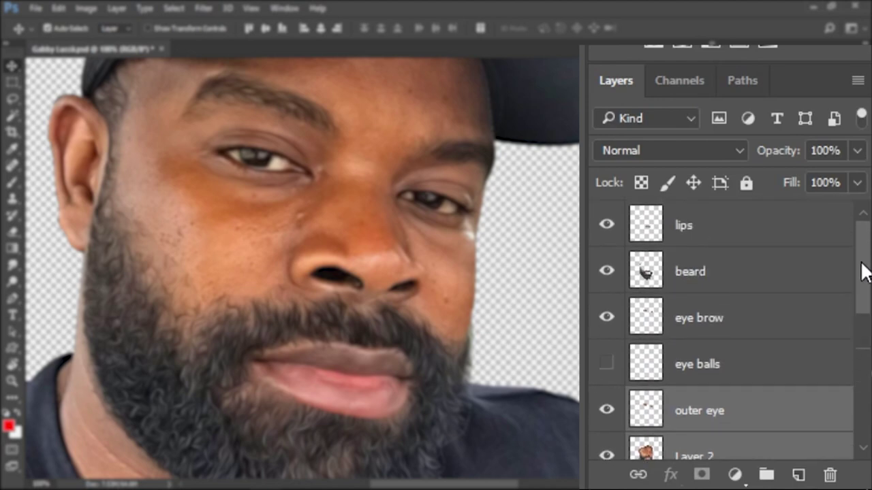
left_click(723, 234, "shift")
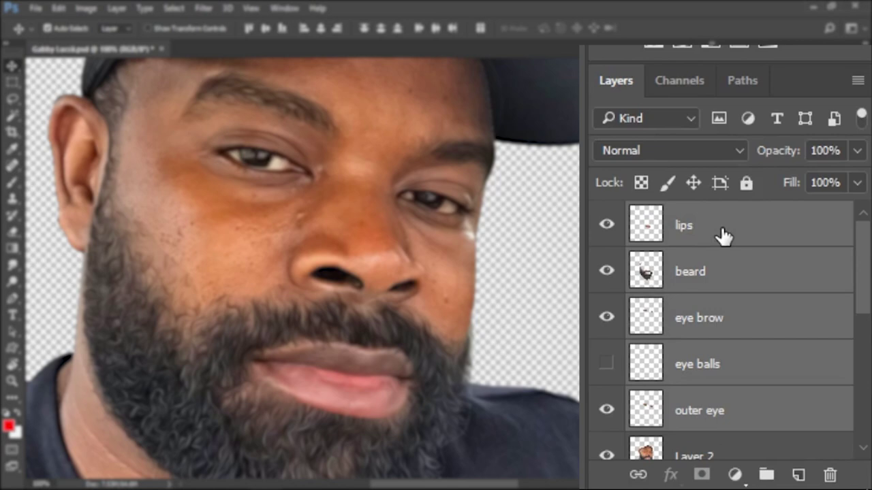
key("ctrl+alt+e")
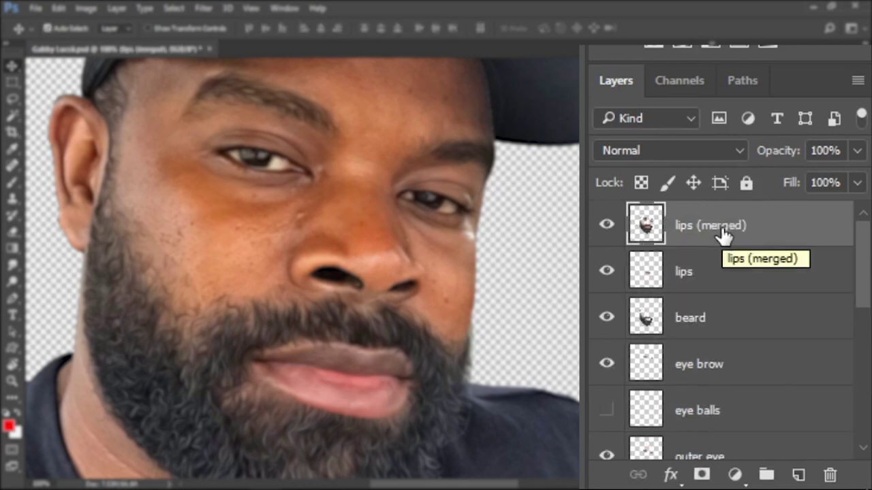
scroll(862, 315, "down", 2)
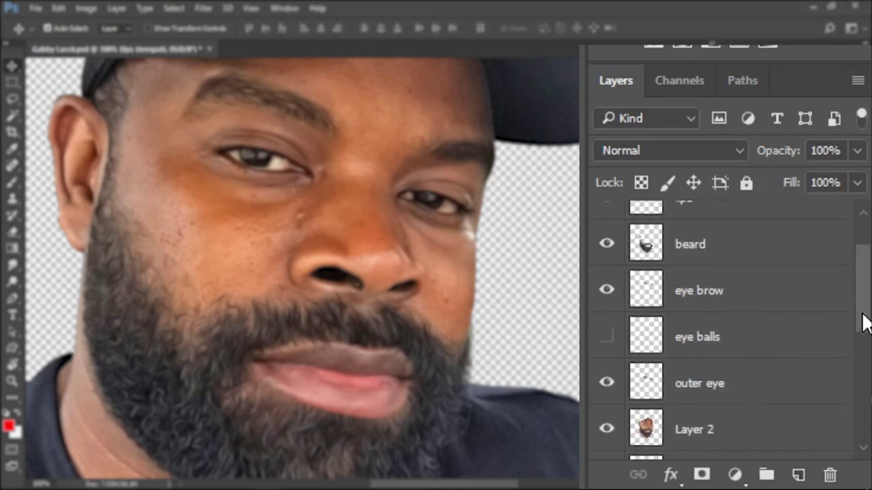
key("ctrl+z")
- Merge copies of the lips, beard, eye brow, eye balls, outer eye and Layer 2 layers into one new layer
left_click(741, 387, "ctrl")
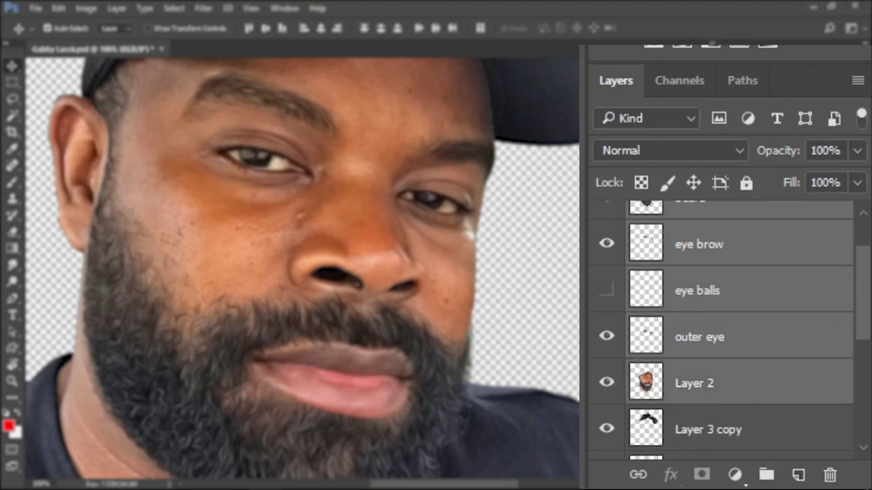
scroll(848, 290, "up", 2)
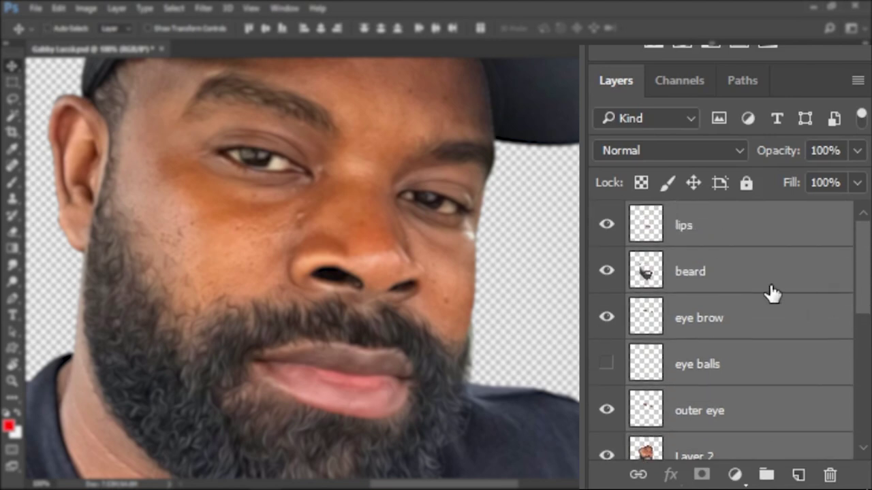
key("ctrl+alt+e")
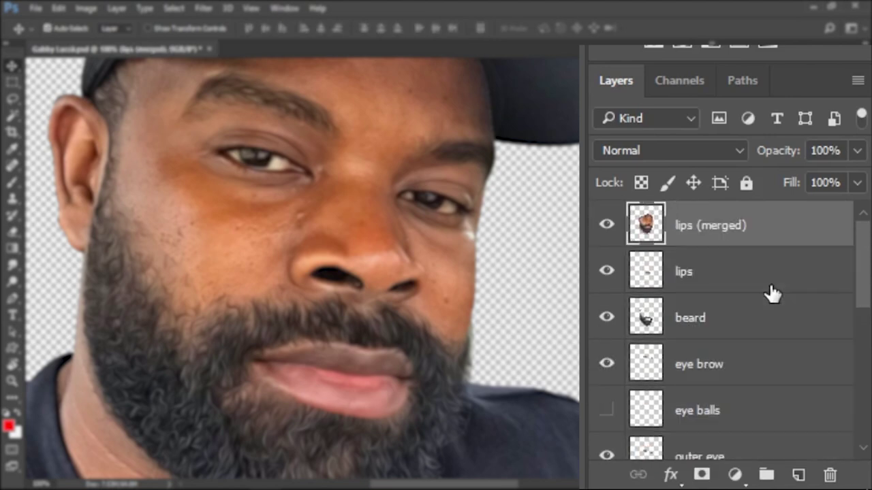
- Select the outline of the merged face layer, copy its content to a new layer and clip that layer to the merged one
left_click(641, 226, "ctrl")
scroll(302, 268, "up", 2)
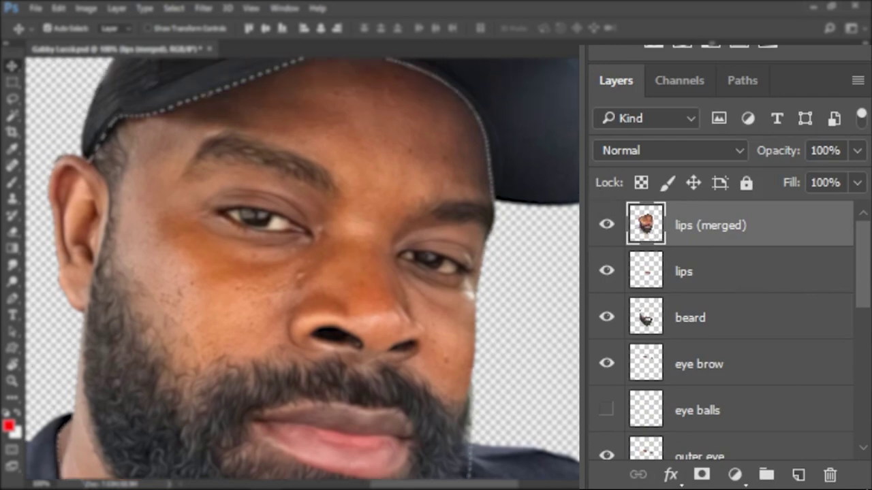
scroll(302, 269, "up", 1)
key("ctrl+j")
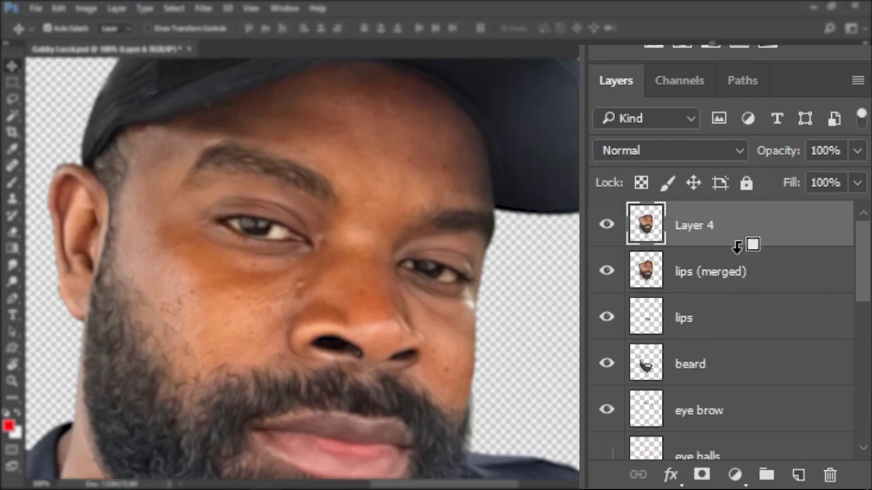
left_click(730, 242, "alt")
key("ctrl+z")
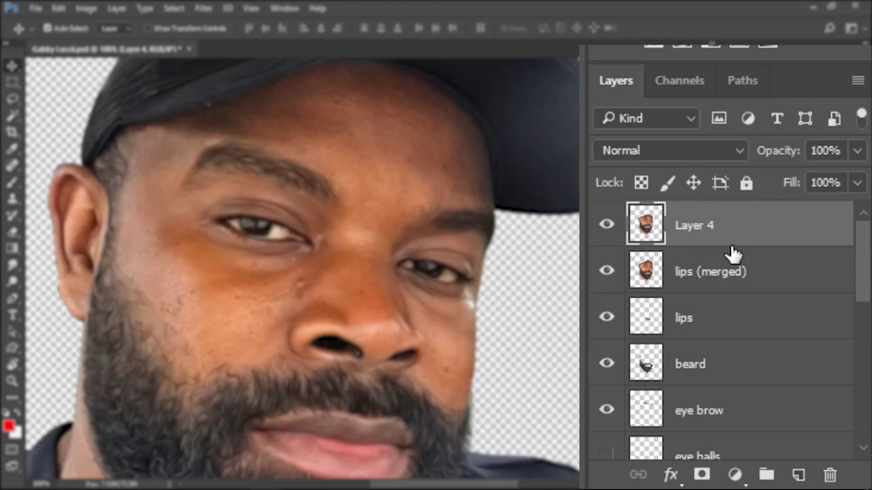
left_click(715, 247, "alt")
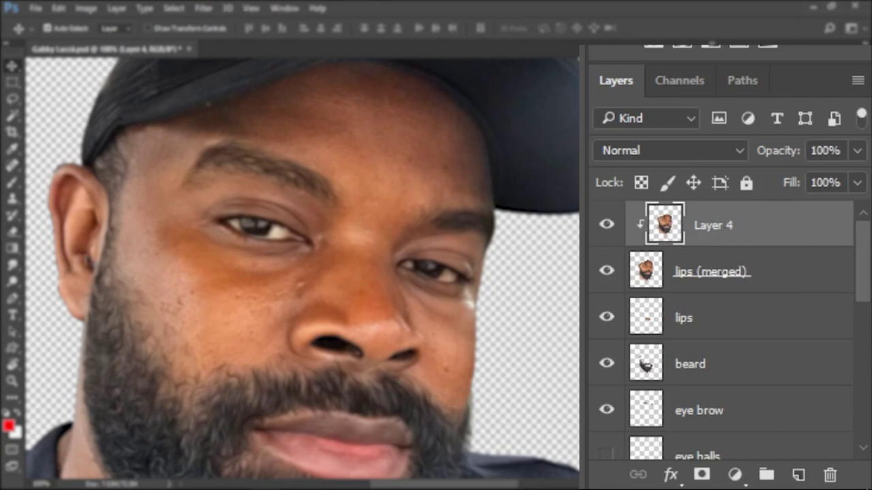
- Set the Smudge tool to a size 70 brush and 31% strength, testing it on the cheek beside the beard
key("r")
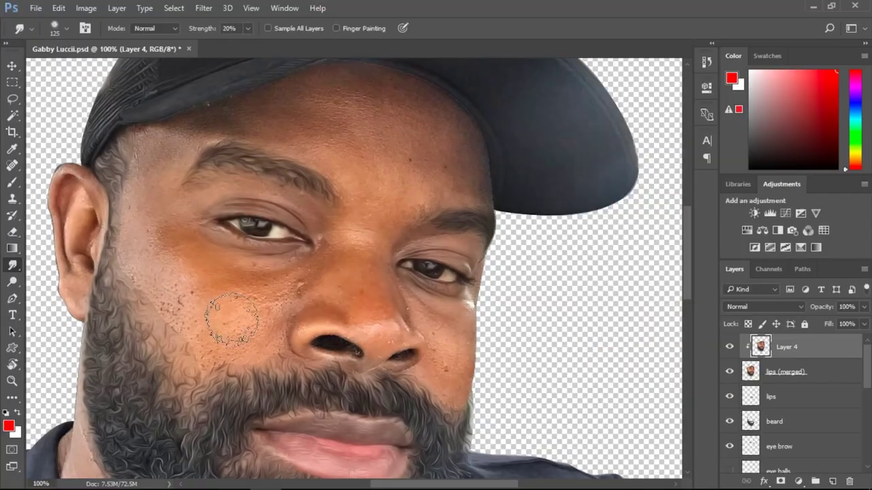
key("bracketleft")
key("bracketleft")
key("bracketleft")
key("bracketleft")
key("bracketleft")
mouse_move(170, 332)
left_mouse_down()
mouse_move(177, 313)
mouse_move(165, 321)
left_mouse_up()
key("bracketright")
key("bracketright")
left_click_drag(199, 31, 202, 31)
- Try to smooth the cheek skin along the beard edge with Smudge strokes on Layer 4, and undo the smudging
mouse_move(144, 283)
left_mouse_down()
mouse_move(162, 314)
mouse_move(152, 327)
mouse_move(154, 310)
left_mouse_up()
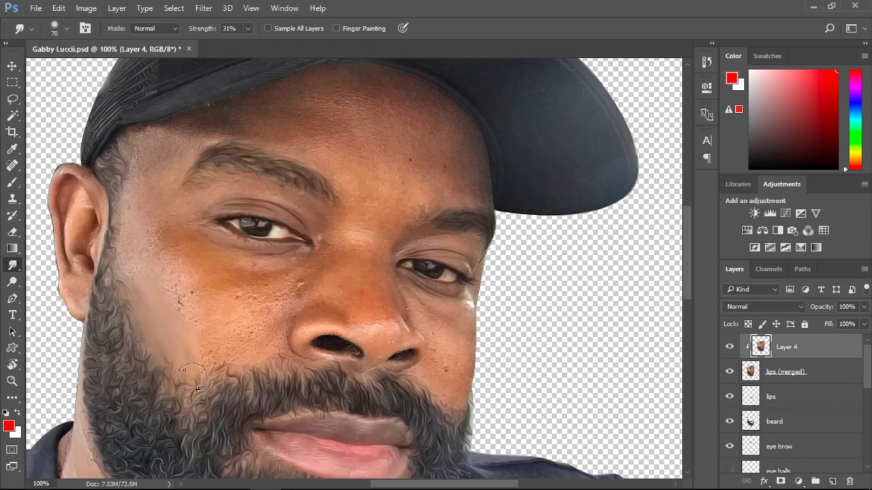
key("ctrl+z")
mouse_move(239, 389)
left_mouse_down()
mouse_move(194, 329)
mouse_move(180, 320)
mouse_move(174, 333)
mouse_move(190, 322)
left_mouse_up()
left_click(186, 317, "alt")
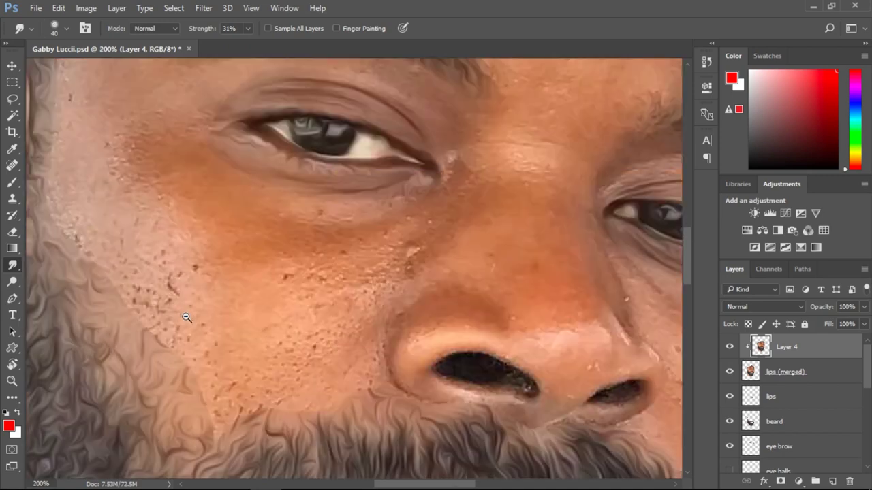
- Smudge the cheek skin along the beard edge on Layer 4 at 20% strength with a size 35 brush, then compare it with the layer hidden
left_click(174, 319, "alt")
key("bracketleft")
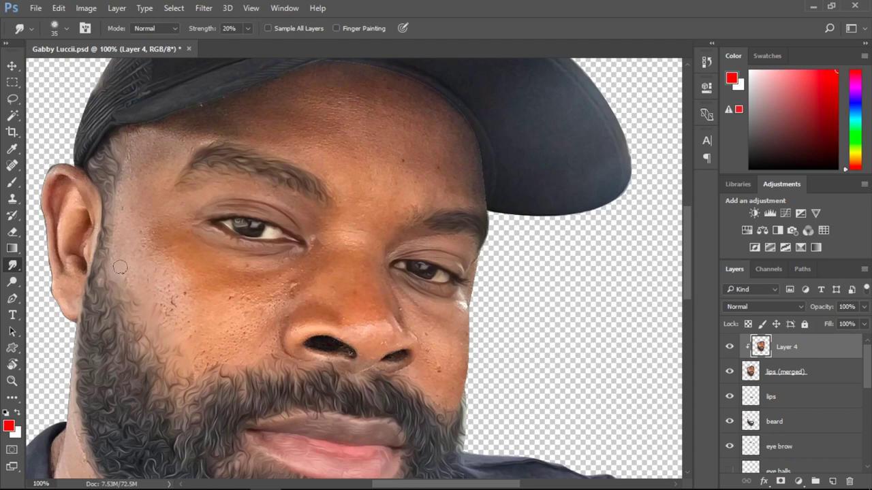
key("bracketright")
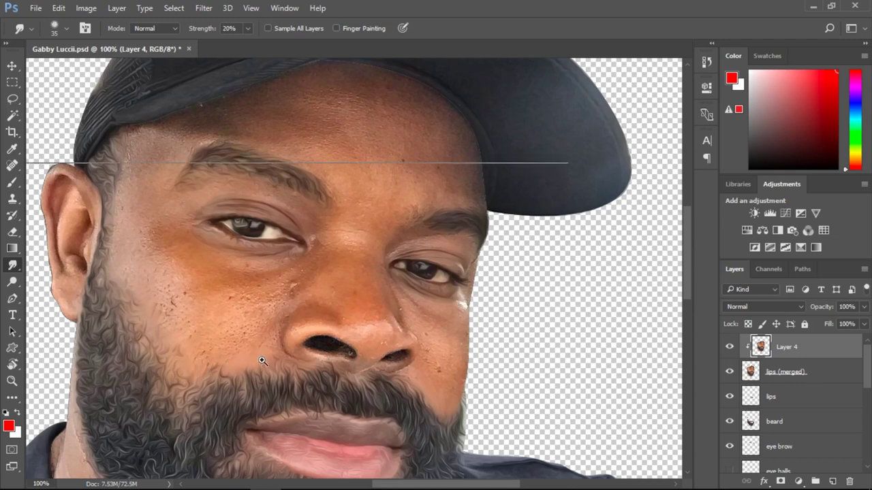
left_click(262, 361)
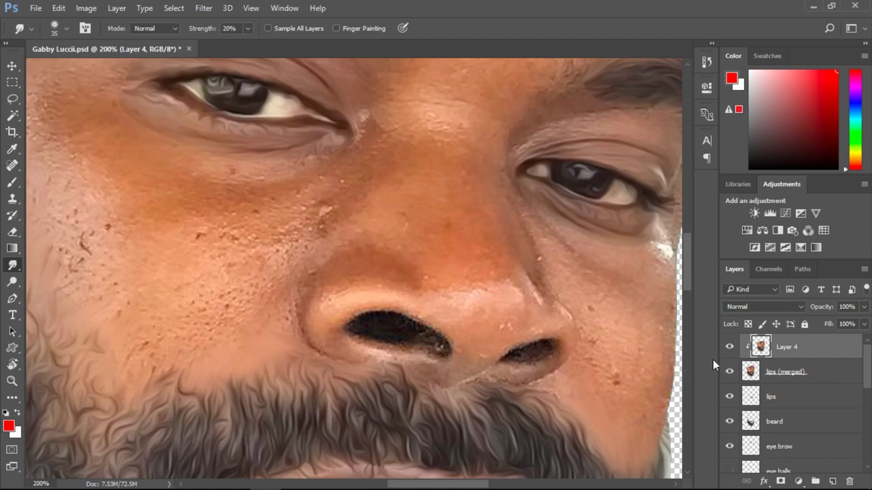
left_click(728, 347)
left_click(728, 348)
- Smudge the skin around the outer side of the nostril with a size 25 brush
key("bracketleft")
mouse_move(309, 337)
left_mouse_down()
mouse_move(310, 304)
mouse_move(307, 320)
mouse_move(324, 295)
mouse_move(321, 309)
mouse_move(348, 303)
mouse_move(333, 324)
left_mouse_up()
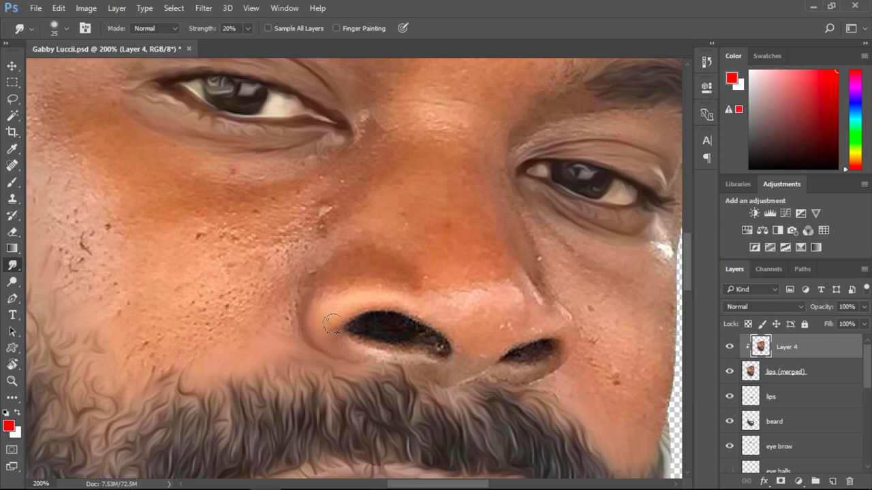
left_click(395, 283, "alt")
- Smudge the larger cheek area below the eye and beside the beard with a size 60 brush
left_click_drag(686, 242, 689, 272)
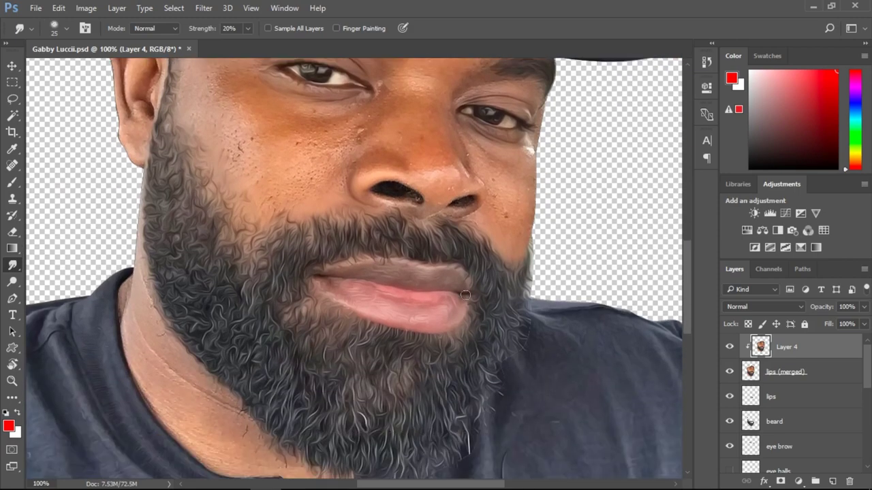
key("bracketright")
key("bracketright")
left_click_drag(685, 275, 697, 236)
key("bracketright")
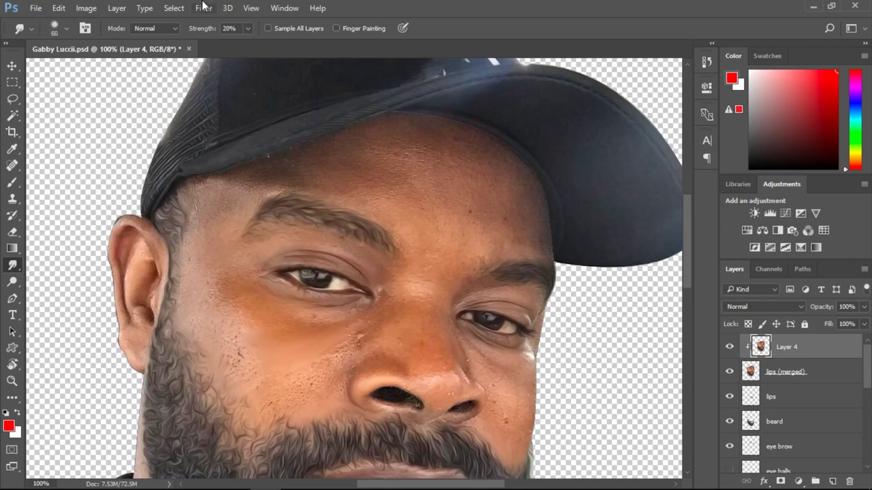
key("bracketright")
key("bracketright")
key("bracketleft")
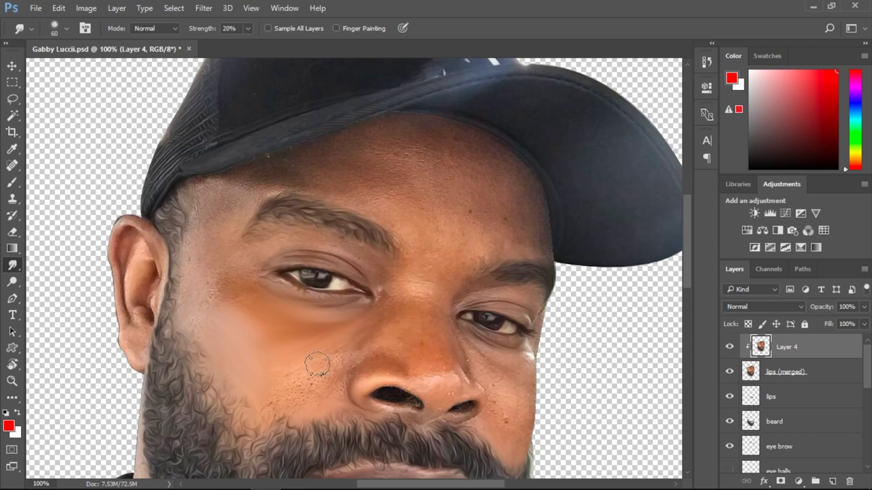
- Smooth the remaining pores between the cheek and moustache, and blend the nose skin with the Smudge brush reduced to size 35
mouse_move(308, 361)
left_mouse_down()
mouse_move(276, 398)
mouse_move(303, 393)
mouse_move(265, 399)
left_mouse_up()
key("bracketleft")
key("bracketleft")
key("bracketright")
key("bracketleft")
key("bracketleft")
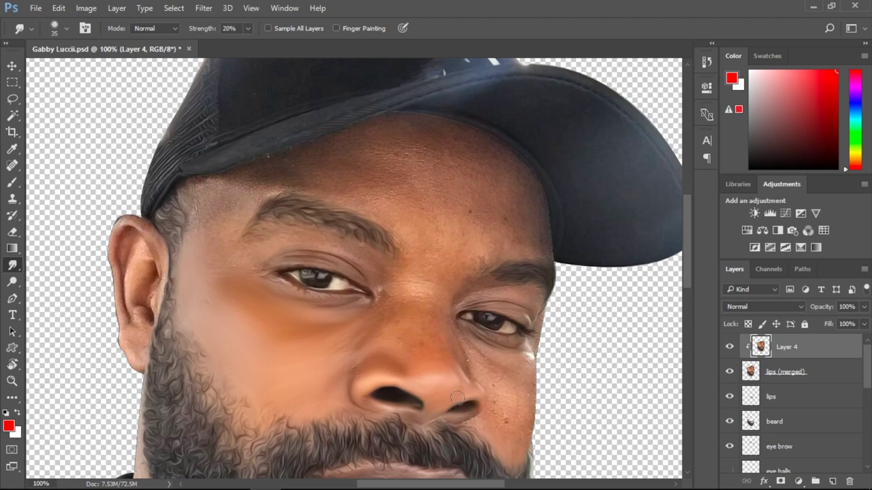
- Refine the nose tip and the nostril edge with a size 30 Smudge brush
left_click(428, 378)
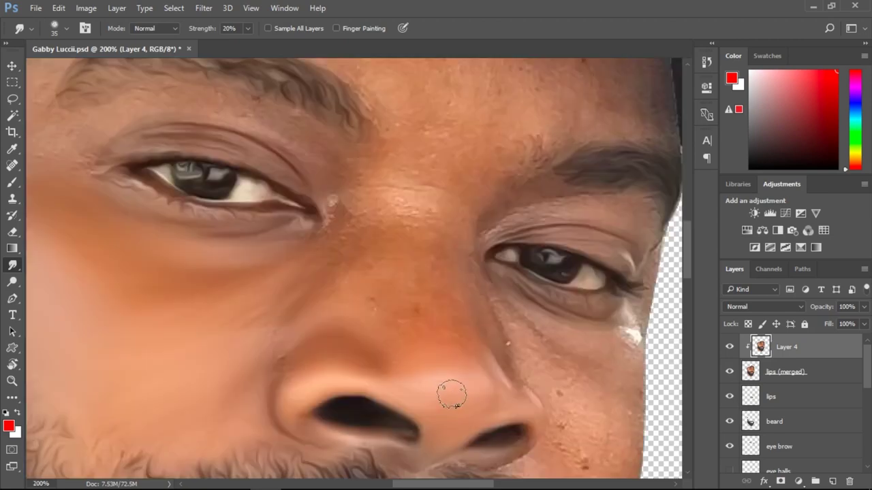
key("bracketleft")
left_click_drag(407, 430, 412, 429)
left_click(412, 384, "alt")
left_click(411, 383, "alt")
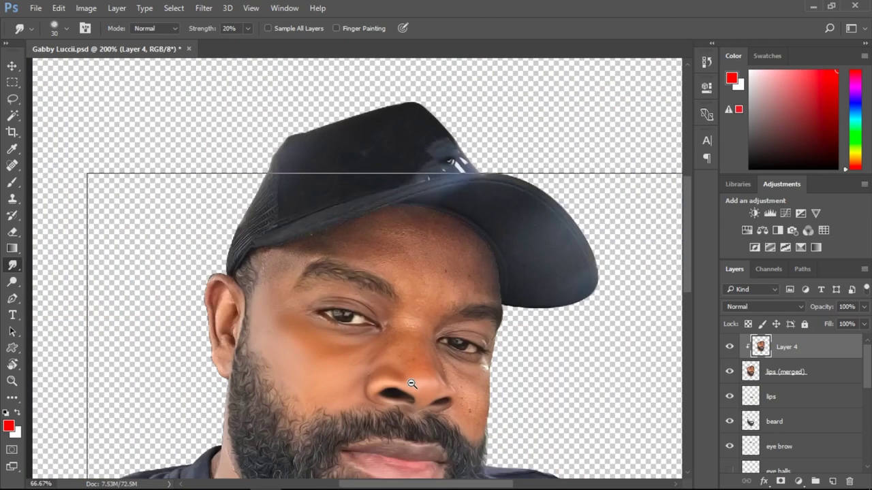
left_click(412, 383, "alt")
left_click(412, 383)
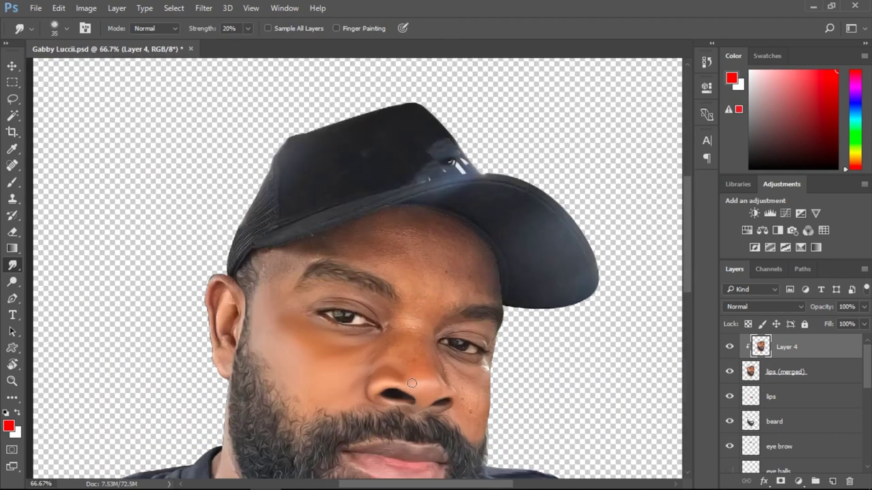
- Smudge the far cheek from below the eye down to the beard, starting with a size 45 brush
left_click(465, 400)
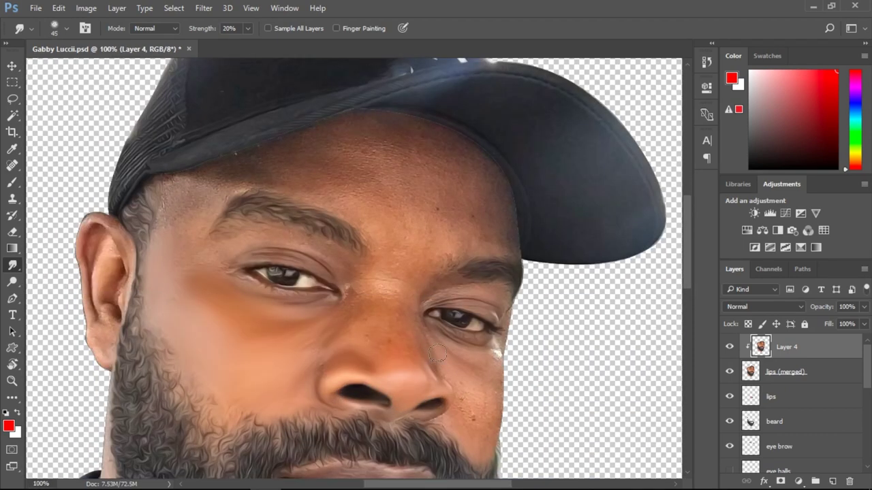
mouse_move(478, 352)
left_mouse_down()
mouse_move(488, 378)
mouse_move(480, 375)
mouse_move(476, 402)
mouse_move(454, 382)
mouse_move(467, 407)
mouse_move(453, 418)
mouse_move(461, 413)
mouse_move(474, 431)
left_mouse_up()
mouse_move(501, 380)
left_mouse_down()
mouse_move(487, 395)
mouse_move(463, 390)
left_mouse_up()
key("bracketleft")
key("bracketright")
key("bracketright")
scroll(688, 273, "up", 3)
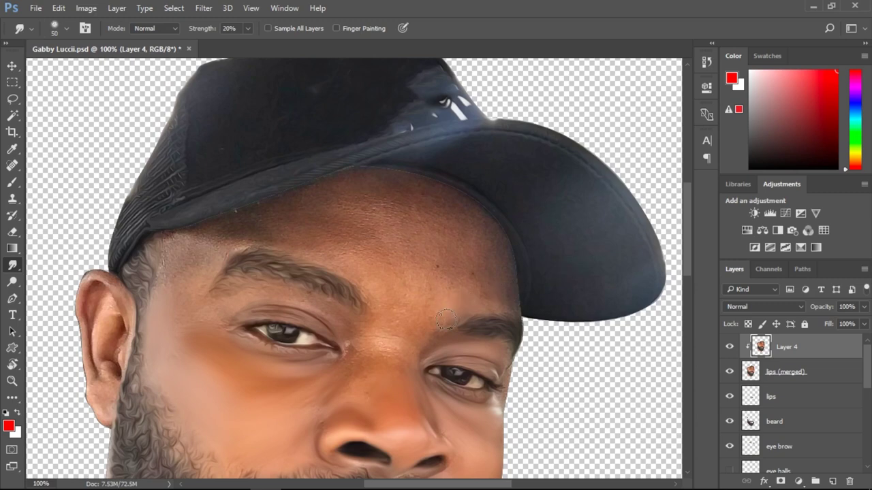
- Smudge the forehead under the cap brim with a size 90 brush, then blend towards the temple with smaller sizes from 80 down
key("bracketright")
key("bracketright")
key("bracketright")
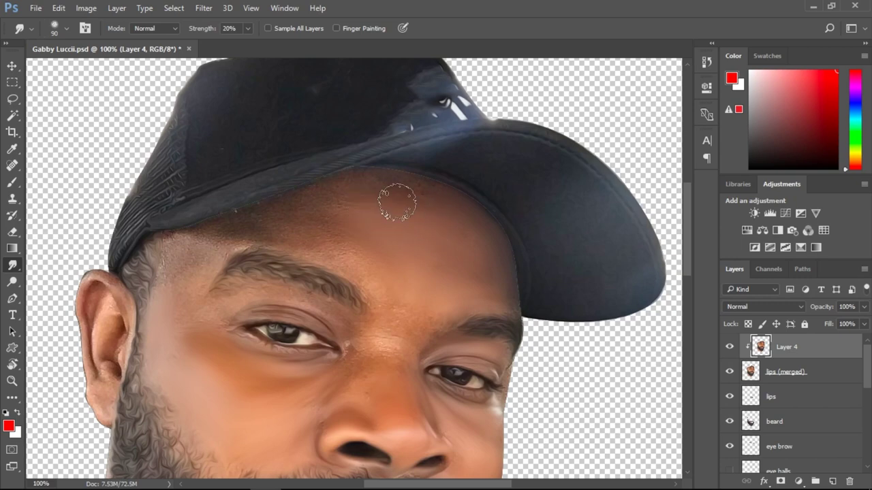
mouse_move(337, 191)
left_mouse_down()
mouse_move(371, 184)
mouse_move(431, 192)
mouse_move(486, 264)
left_mouse_up()
key("[")
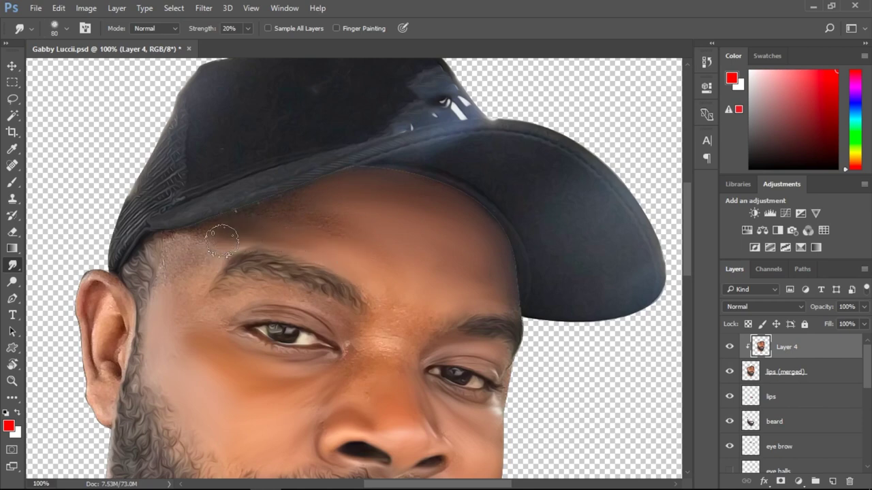
key("bracketleft")
mouse_move(179, 277)
left_mouse_down()
mouse_move(175, 251)
mouse_move(152, 285)
mouse_move(170, 242)
left_mouse_up()
- Smudge the inner folds, lobe and outer rim of the ear, starting with a size 35 brush
mouse_move(108, 288)
left_mouse_down()
mouse_move(131, 314)
mouse_move(96, 281)
mouse_move(83, 290)
mouse_move(86, 279)
mouse_move(93, 311)
mouse_move(103, 305)
mouse_move(102, 313)
left_mouse_up()
mouse_move(102, 313)
left_mouse_down()
mouse_move(98, 340)
mouse_move(89, 326)
mouse_move(88, 362)
mouse_move(109, 345)
mouse_move(116, 322)
mouse_move(118, 340)
mouse_move(126, 329)
mouse_move(109, 370)
left_mouse_up()
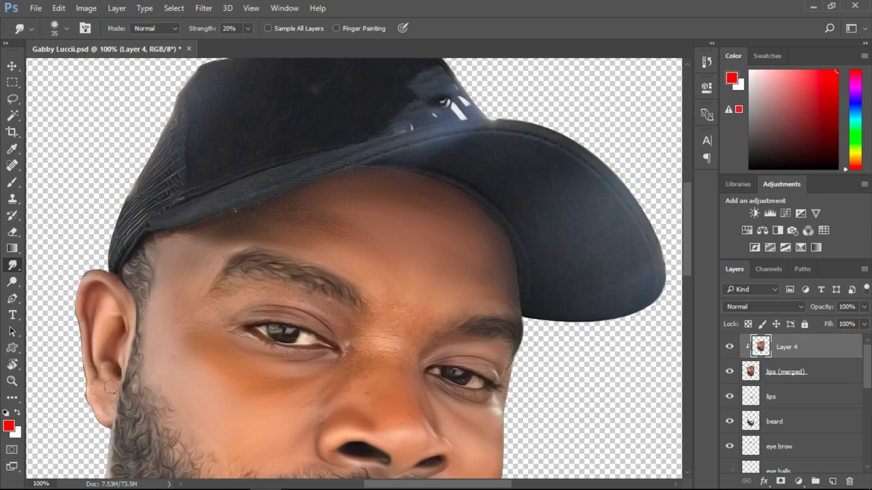
mouse_move(110, 401)
left_mouse_down()
mouse_move(89, 368)
mouse_move(101, 388)
mouse_move(116, 377)
mouse_move(113, 392)
left_mouse_up()
key("bracketright")
left_click_drag(77, 303, 77, 331)
- Smudge the inner eye corner and nearby skin with a size 45 brush, then the area between the eyebrows with a size 60 brush
key("bracketright")
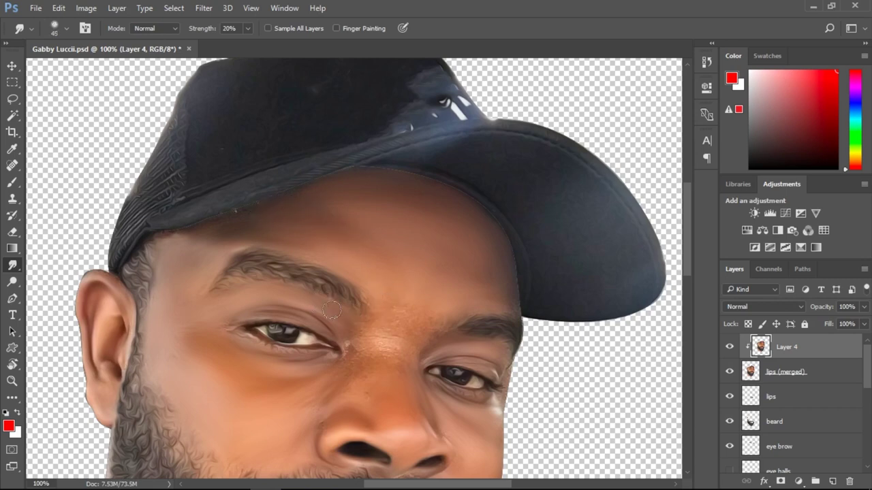
left_click(254, 303, "ctrl")
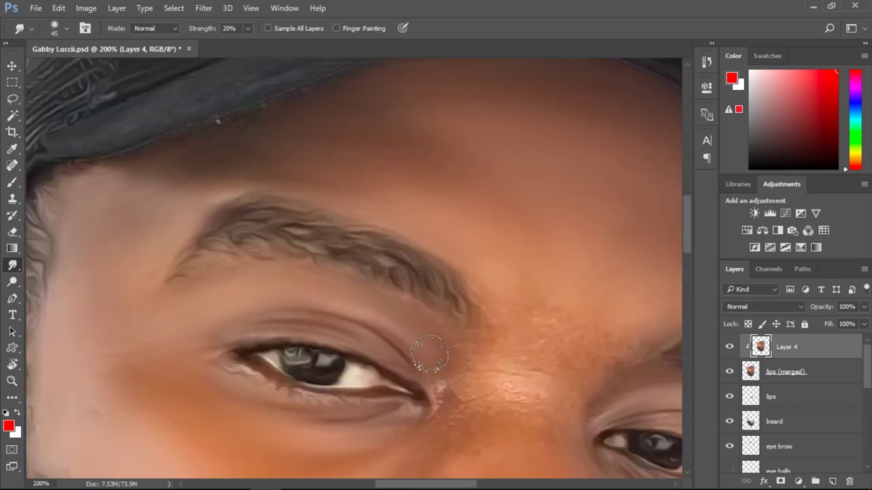
left_click_drag(440, 371, 439, 414)
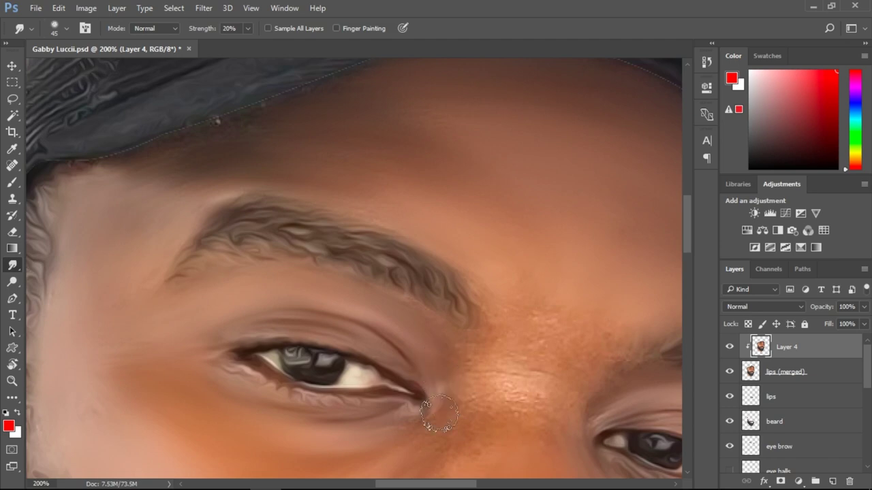
left_click(443, 357, "alt")
key("]")
key("]")
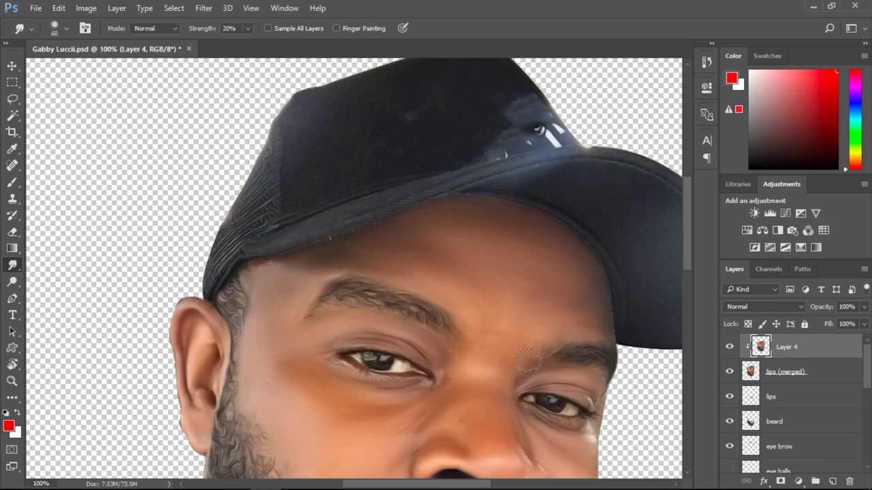
- Smudge the neck and the chest skin in the shirt opening with a size 60 brush
left_click_drag(688, 254, 691, 326)
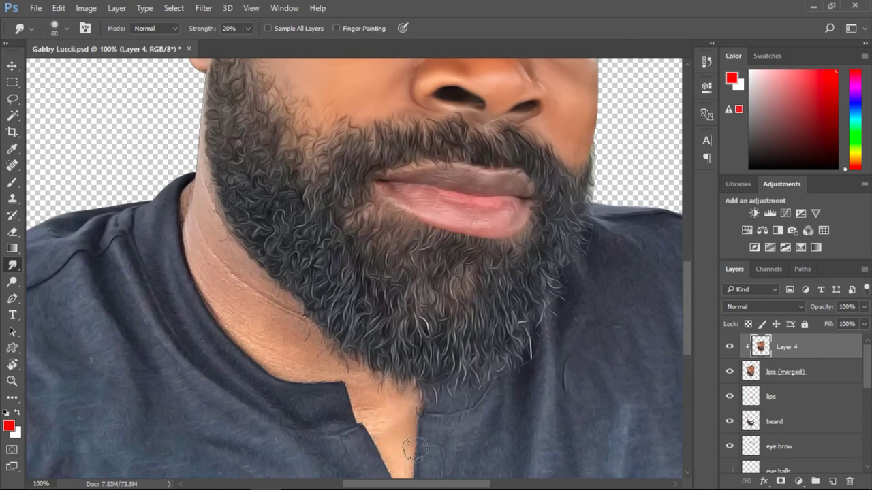
left_click_drag(685, 288, 689, 322)
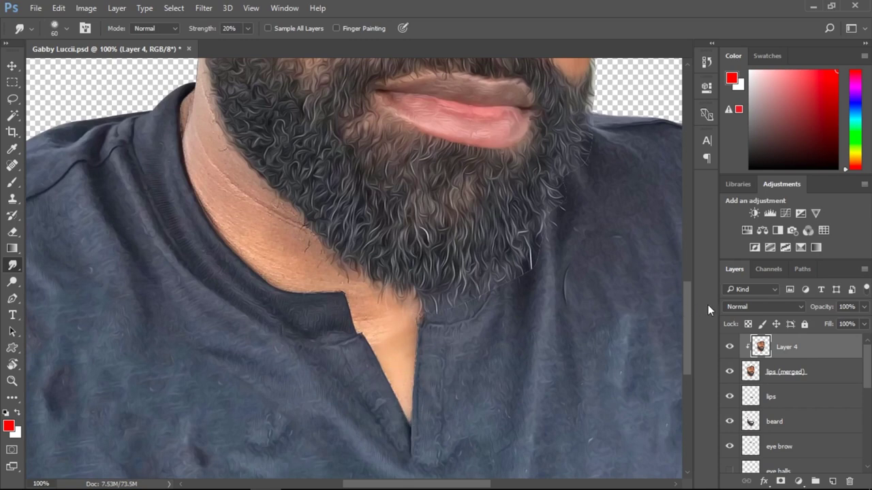
left_click_drag(685, 324, 684, 314)
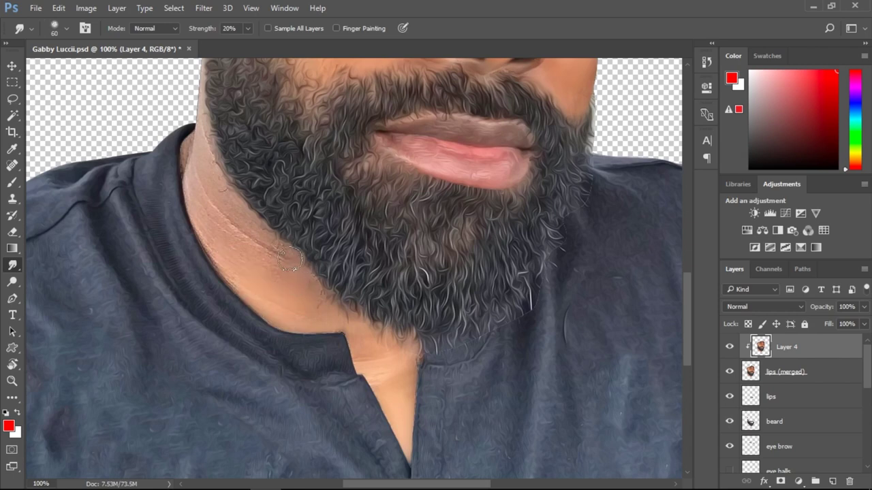
mouse_move(239, 233)
left_mouse_down()
mouse_move(269, 257)
mouse_move(210, 212)
mouse_move(272, 254)
mouse_move(264, 273)
mouse_move(213, 248)
mouse_move(197, 214)
mouse_move(258, 280)
mouse_move(246, 286)
mouse_move(216, 268)
mouse_move(281, 308)
mouse_move(209, 224)
mouse_move(196, 192)
mouse_move(229, 211)
mouse_move(211, 178)
mouse_move(258, 234)
left_mouse_up()
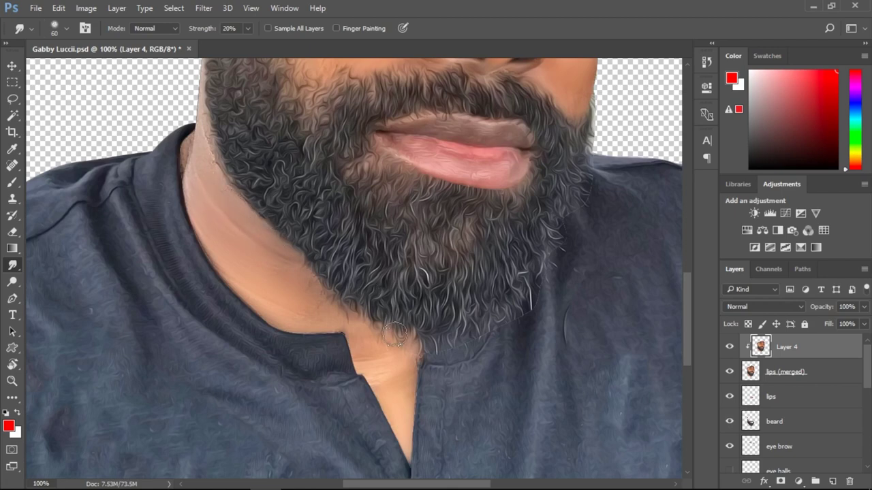
left_click_drag(683, 338, 696, 308)
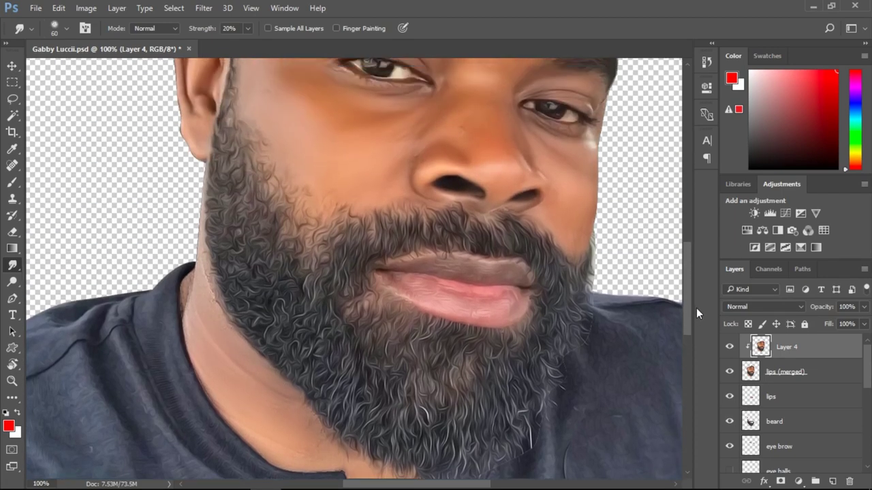
- Smudge the narrow strip of neck between the collar and beard and up to the ear lobe with a size 35 brush
key("bracketleft")
key("bracketleft")
key("bracketleft")
mouse_move(182, 310)
left_mouse_down()
mouse_move(194, 274)
mouse_move(201, 273)
left_mouse_up()
mouse_move(217, 316)
left_mouse_down()
mouse_move(198, 276)
mouse_move(199, 160)
left_mouse_up()
mouse_move(202, 102)
left_mouse_down()
mouse_move(208, 110)
mouse_move(197, 128)
mouse_move(181, 133)
left_mouse_up()
scroll(686, 269, "up", 5)
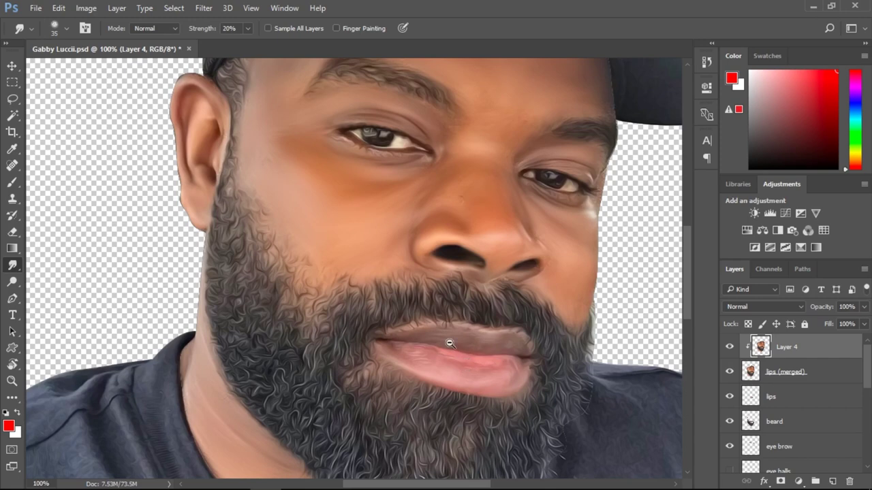
- Review the whole smudged portrait and save the document
scroll(449, 343, "down", 4)
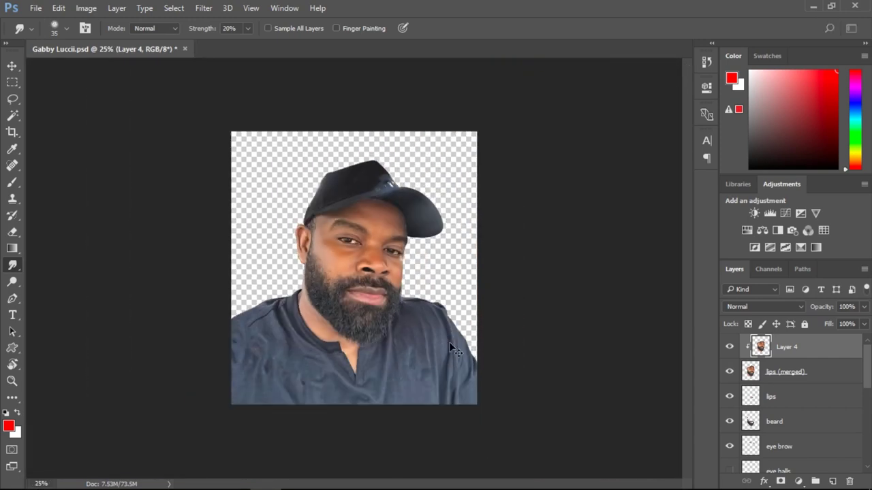
key("ctrl+s")
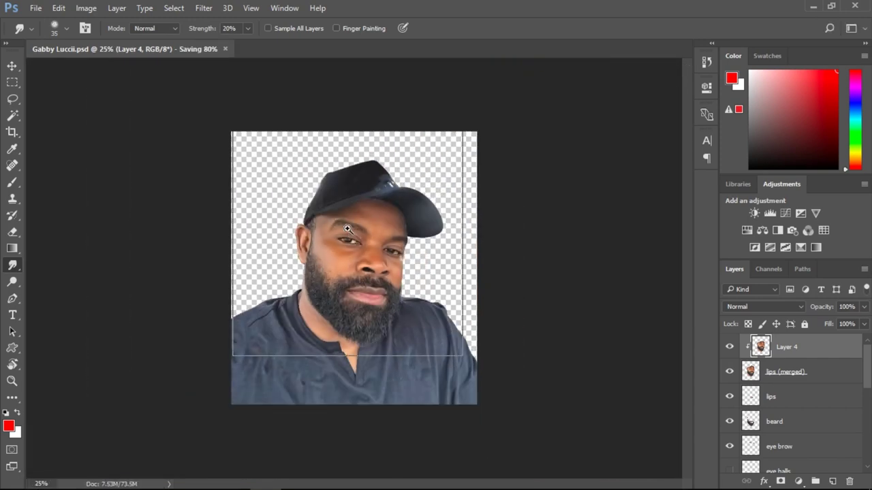
scroll(347, 229, "up", 1)
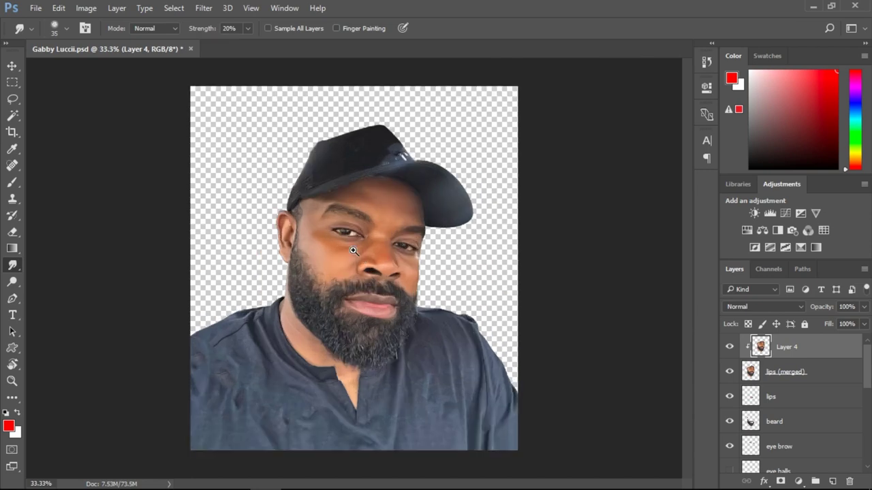
scroll(356, 250, "up", 1)
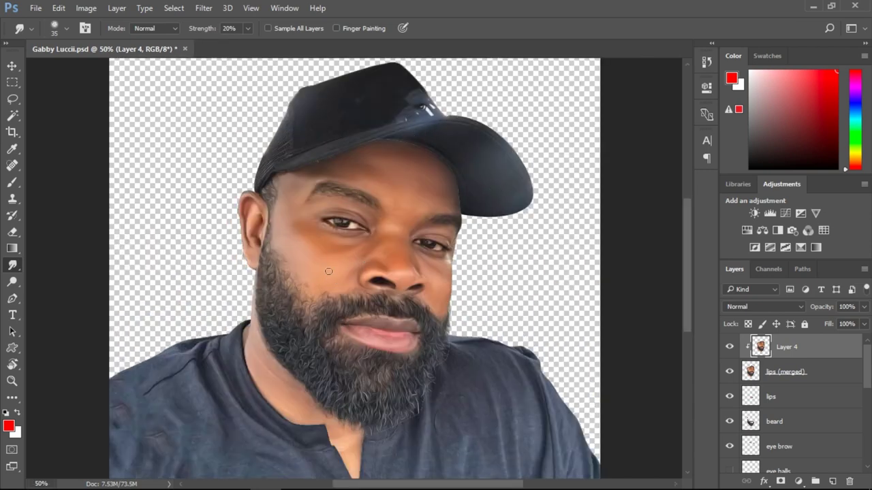
- Add a new layer above Layer 4, clip it to the merged face layer and name it "face colour"
left_click(831, 480)
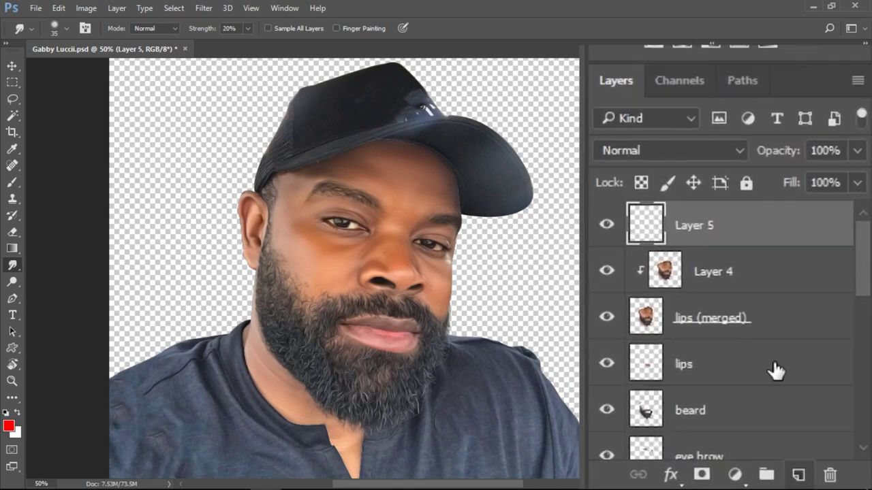
left_click(745, 243, "alt")
double_click(726, 228)
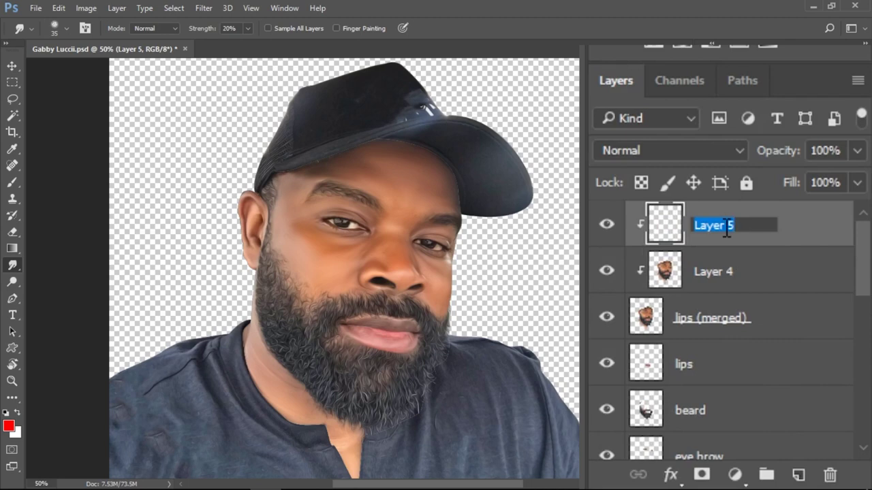
type("face")
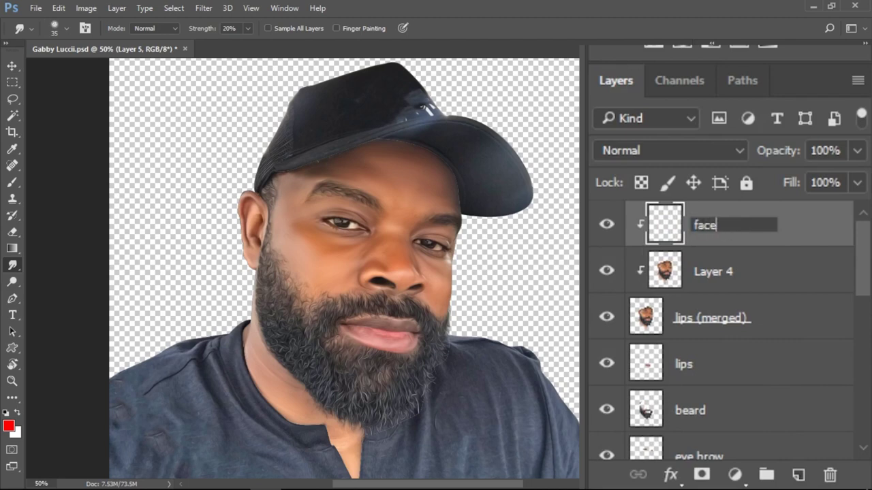
type(" colour")
key("Return")
- Select Layer 4 and, with the Brush tool, sample the light skin tone of the cheek as the foreground colour
left_click(726, 272)
key("b")
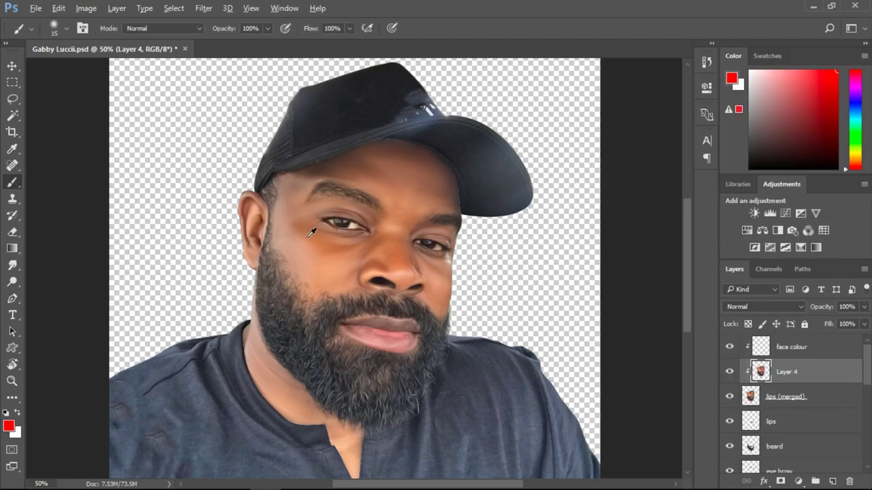
left_click(299, 251, "alt")
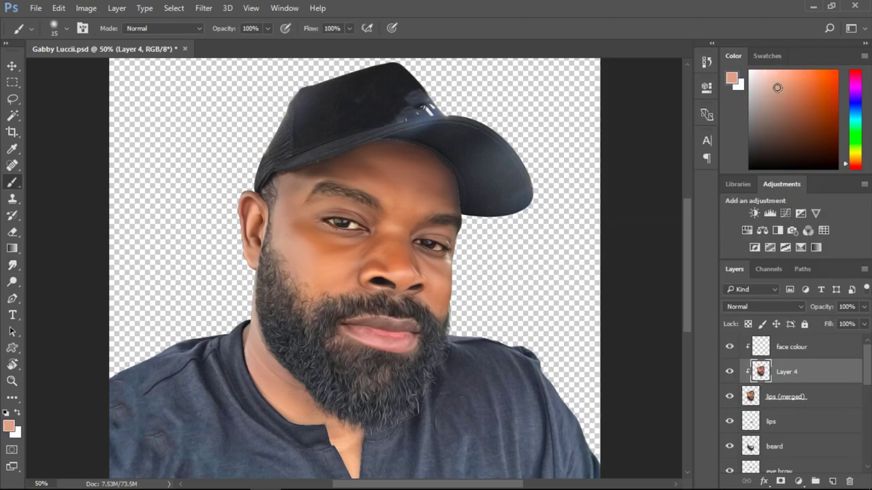
key("alt+BackSpace")
left_click(799, 307)
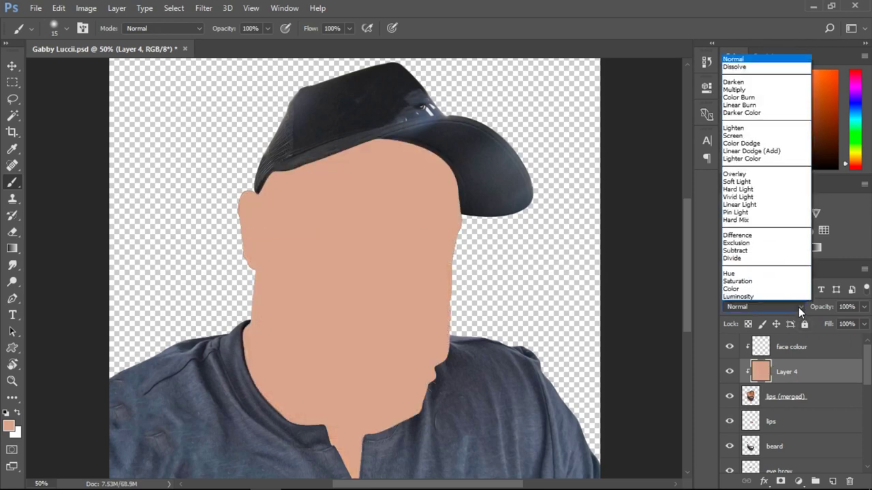
left_click(788, 289)
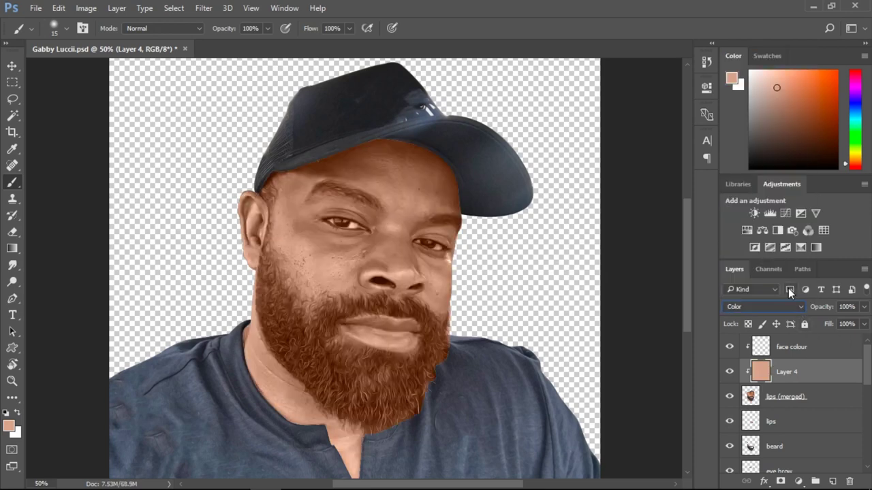
key("ctrl+alt+z")
key("ctrl+alt+z")
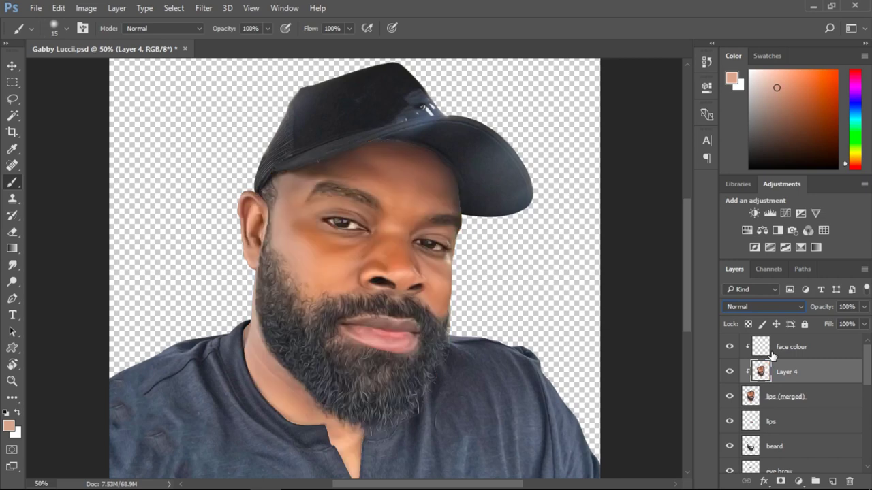
- Fill the face colour layer with the sampled light skin tone and set its blend mode to Color
left_click(787, 350)
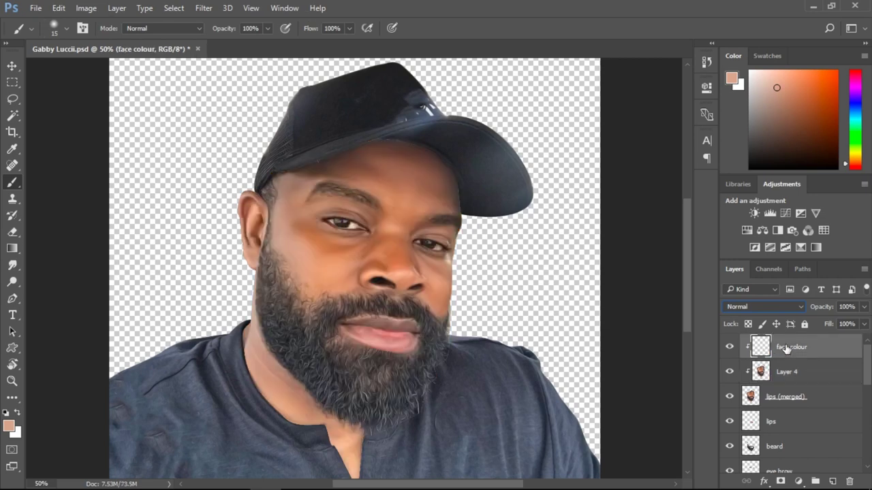
key("alt+BackSpace")
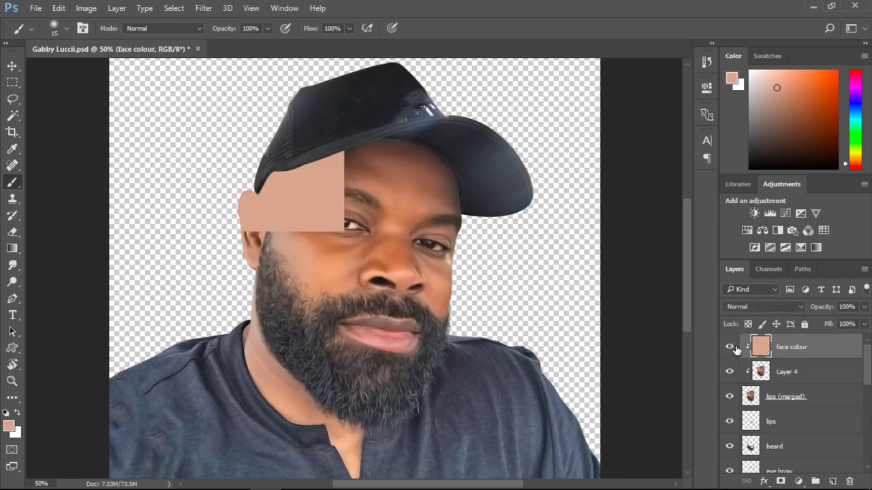
left_click(758, 304)
left_click(757, 288)
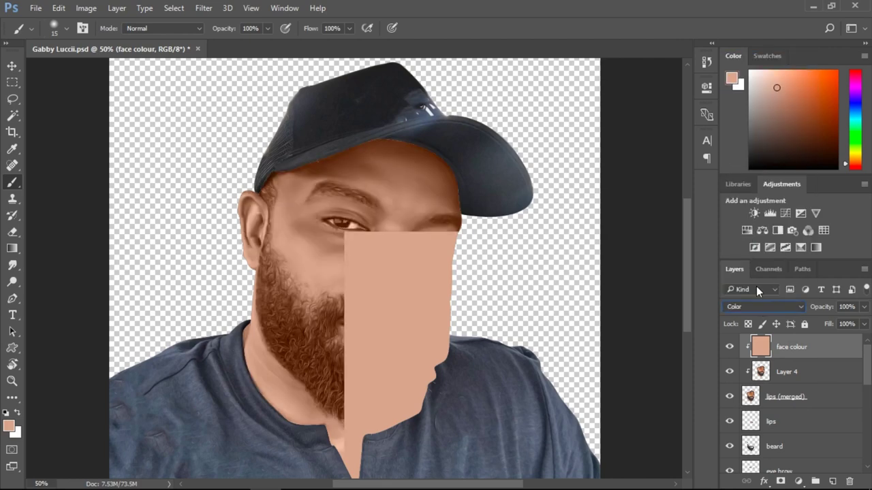
left_click(729, 347)
left_click(729, 347)
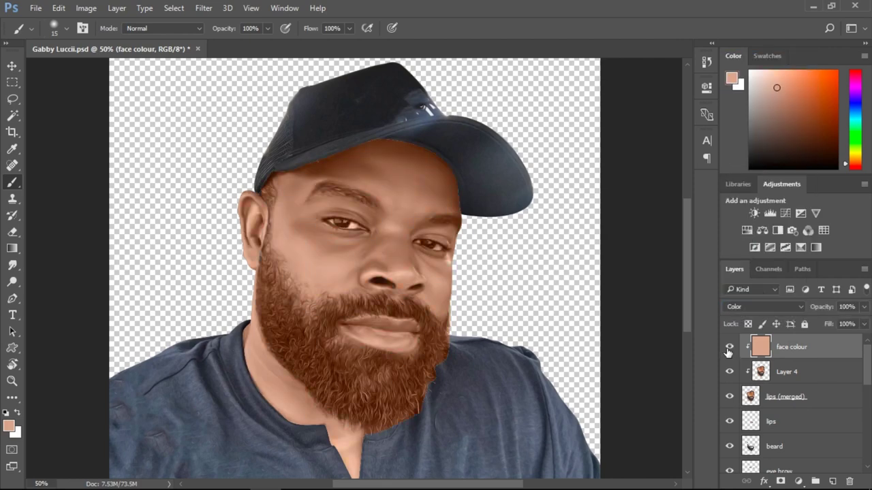
- Try a browner skin tone sampled from the forehead and temple as the fill of the face colour layer
left_click(729, 347)
left_click(729, 347)
left_click(404, 186, "alt")
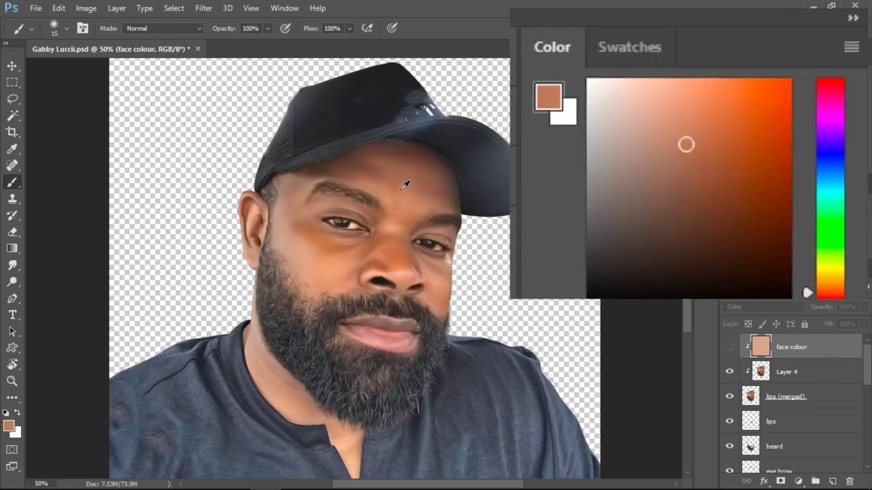
left_click(381, 168, "alt")
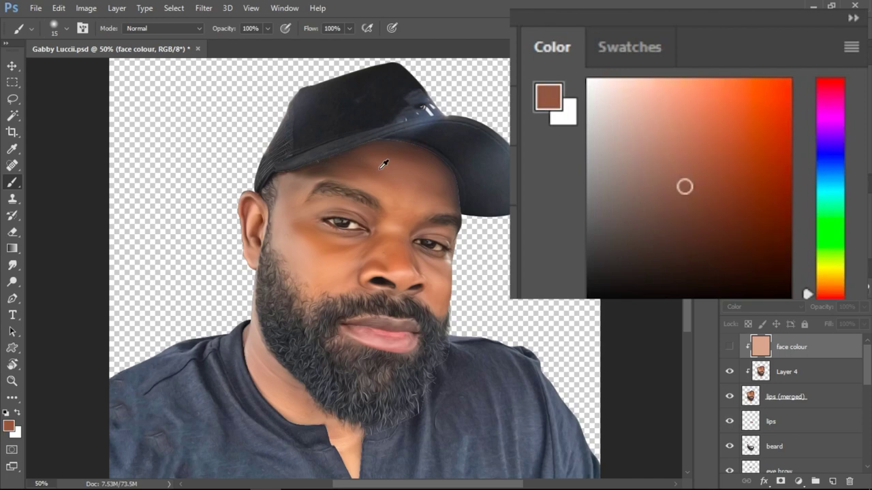
left_click(292, 207, "alt")
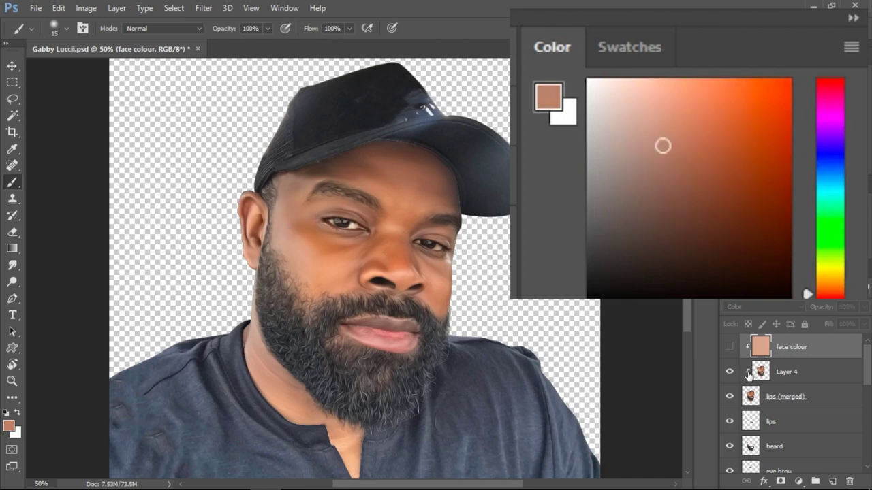
left_click(729, 347)
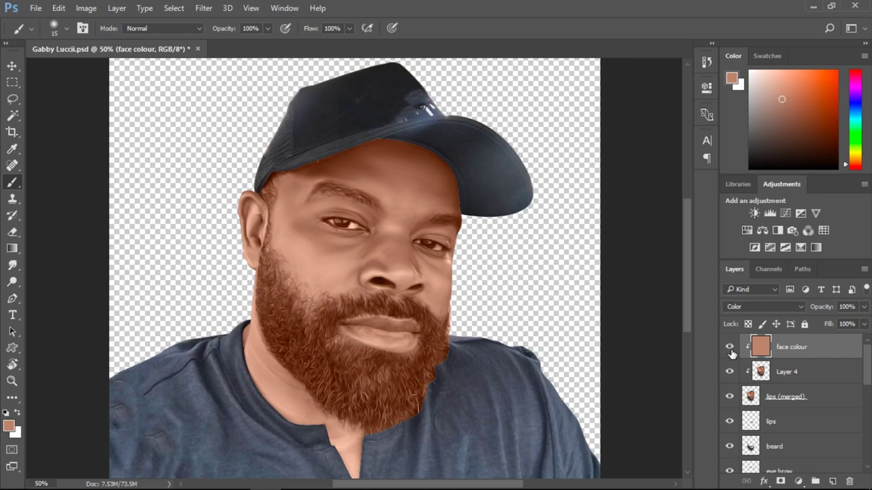
left_click(730, 348)
left_click(730, 348)
key("alt+BackSpace")
- Refill the face colour layer with a warmer orange skin tone sampled from the skin, comparing the face with the layer hidden and shown
left_click(729, 349)
left_click(404, 204, "alt")
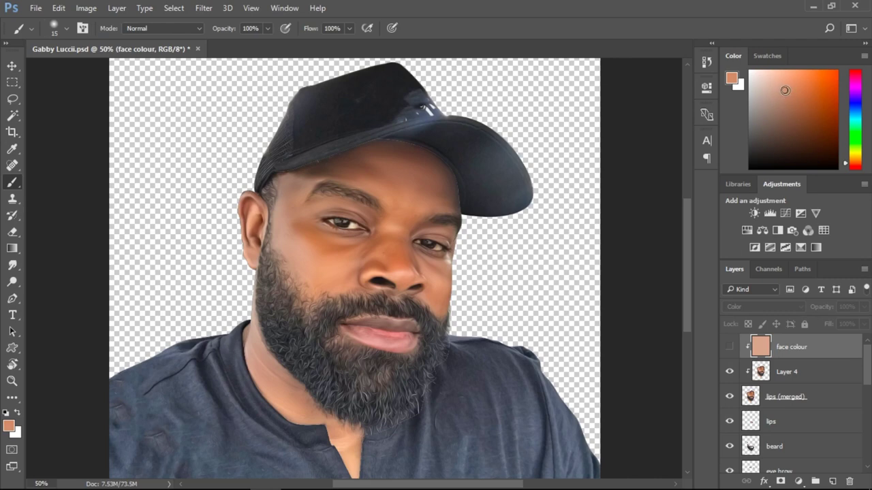
left_click(729, 348)
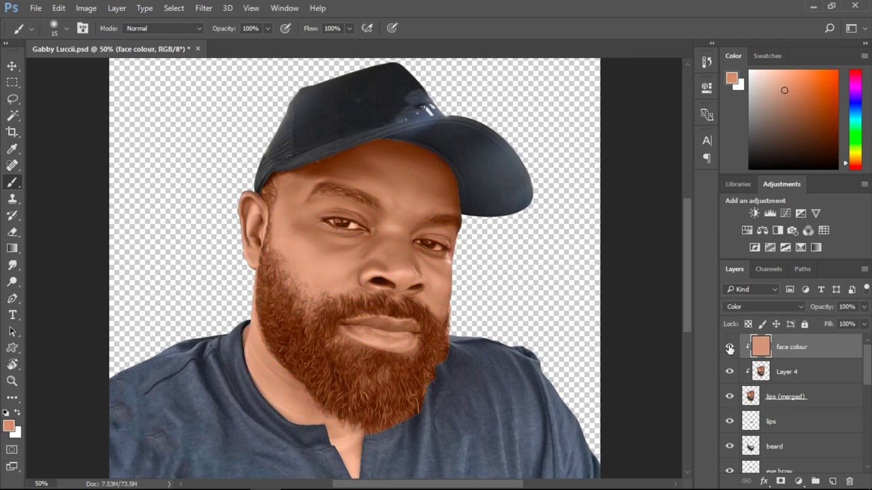
left_click(729, 349)
left_click(729, 348)
left_click(729, 348)
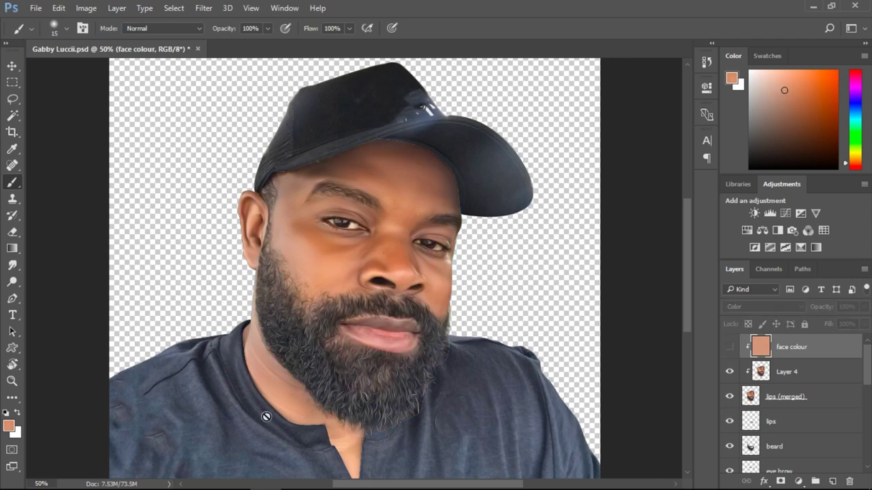
left_click(729, 349)
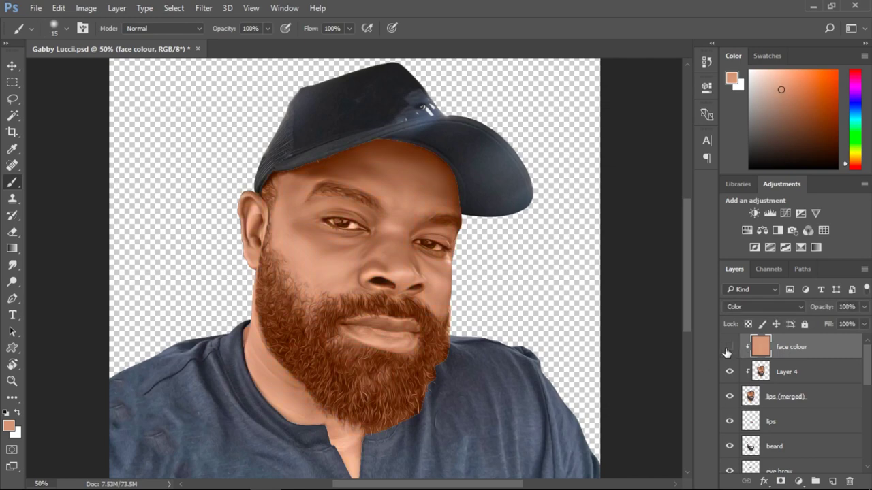
left_click(728, 349)
- Add a new layer above the face colour layer and clip it to the layers below
left_click_drag(689, 297, 686, 310)
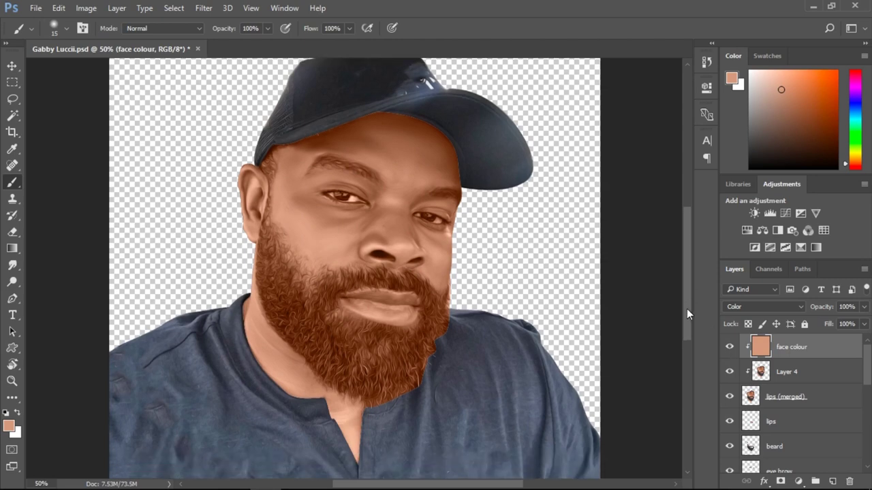
left_click(832, 482)
left_click_drag(783, 354, 784, 351)
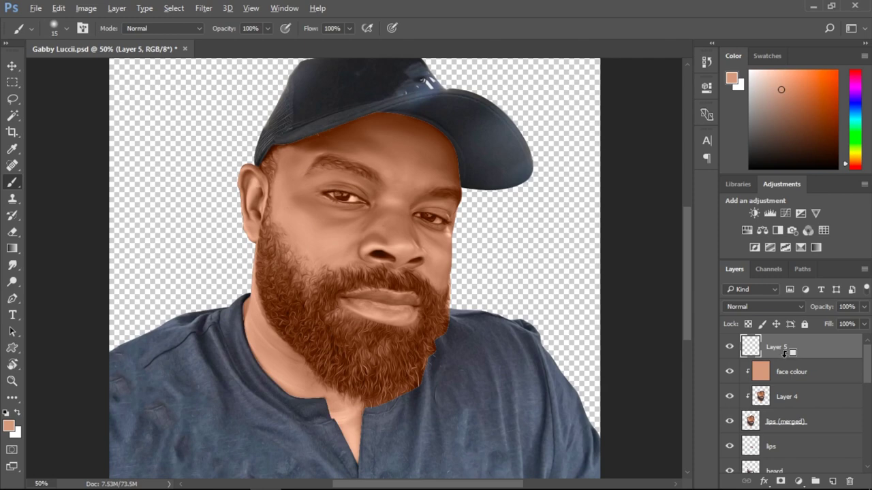
left_click(785, 352, "alt")
left_click_drag(688, 311, 688, 309)
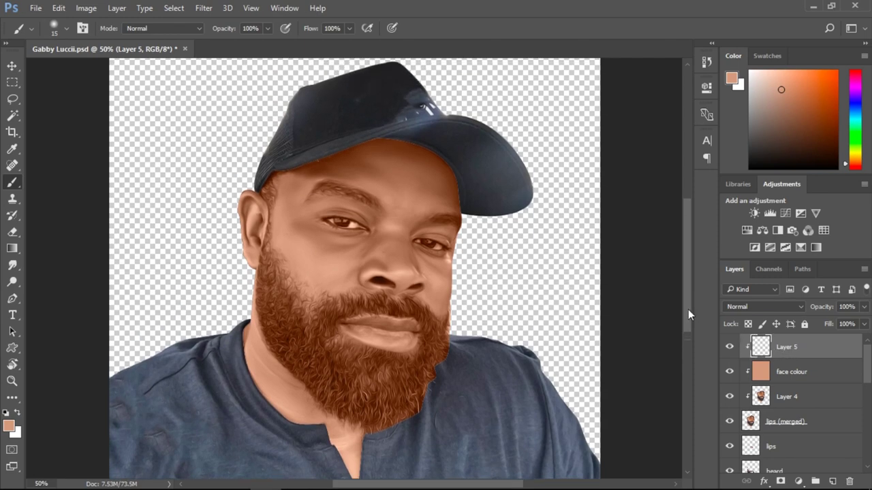
- Sample a dark brown from the beard with the face colour layer hidden, and set Layer 5 to Color blend mode
left_click(729, 371)
left_click(326, 304, "alt")
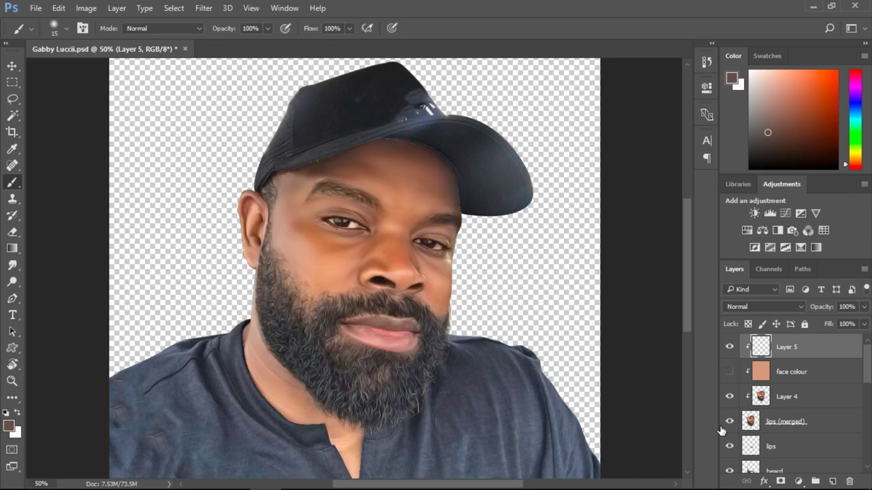
left_click(735, 307)
left_click(736, 292)
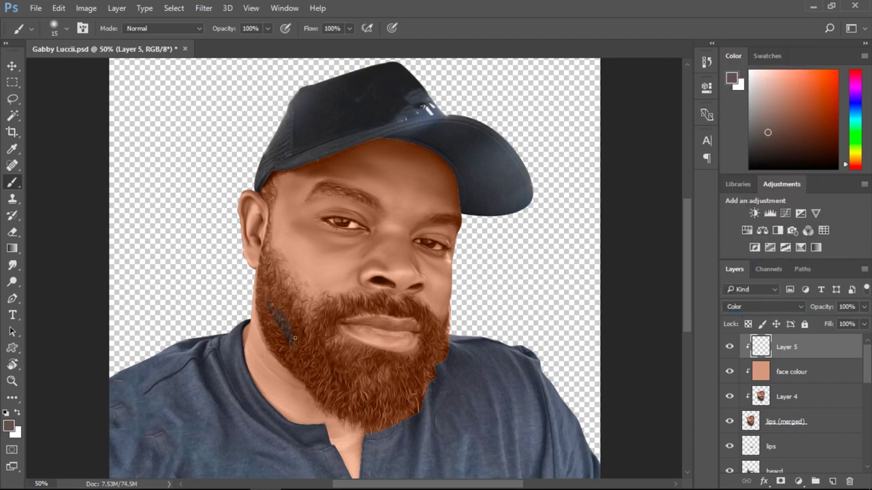
- Undo the thin trial stroke and paint the dark brown over the jaw side and chin of the beard with a larger brush at 60% opacity
key("bracketright")
key("bracketright")
key("bracketright")
key("bracketright")
key("bracketright")
key("bracketright")
key("bracketright")
key("bracketright")
key("bracketright")
key("bracketright")
key("bracketright")
key("bracketright")
key("bracketright")
key("ctrl+z")
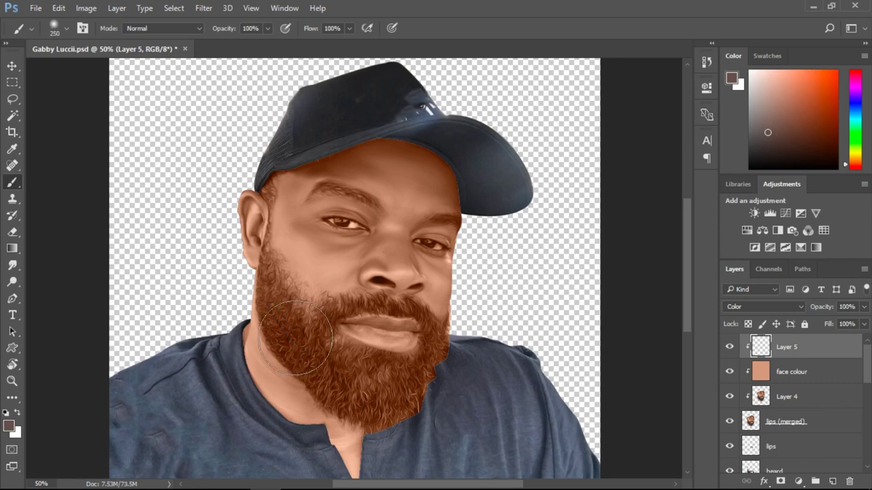
key("bracketleft")
key("bracketleft")
key("bracketleft")
key("bracketleft")
key("bracketleft")
key("bracketleft")
mouse_move(325, 311)
left_mouse_down()
mouse_move(280, 296)
mouse_move(334, 387)
mouse_move(279, 314)
mouse_move(274, 278)
mouse_move(278, 330)
mouse_move(331, 387)
mouse_move(314, 352)
mouse_move(344, 384)
mouse_move(329, 323)
mouse_move(319, 344)
mouse_move(320, 320)
mouse_move(314, 356)
left_mouse_up()
key("bracketleft")
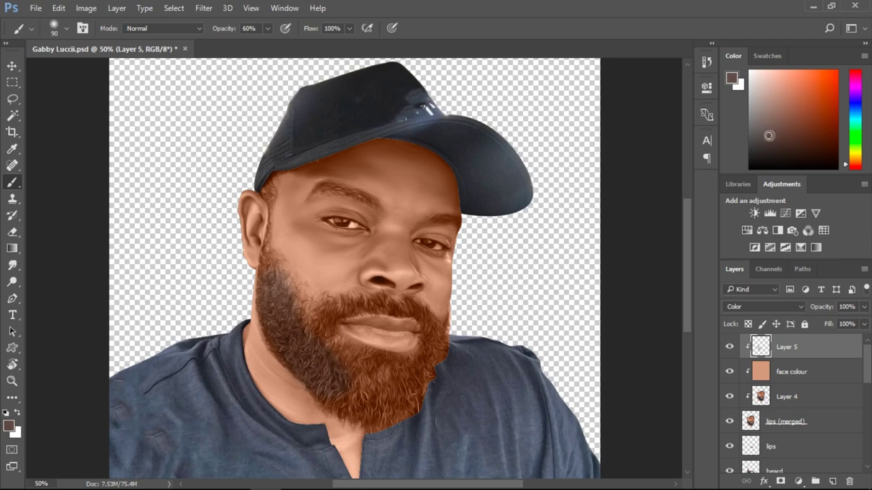
mouse_move(330, 336)
left_mouse_down()
mouse_move(382, 408)
mouse_move(344, 404)
mouse_move(380, 411)
mouse_move(321, 380)
mouse_move(328, 392)
mouse_move(370, 394)
mouse_move(341, 389)
mouse_move(369, 403)
mouse_move(296, 359)
mouse_move(313, 373)
mouse_move(275, 331)
mouse_move(286, 344)
mouse_move(273, 314)
mouse_move(334, 388)
mouse_move(335, 374)
mouse_move(302, 342)
mouse_move(347, 411)
mouse_move(288, 350)
mouse_move(292, 361)
mouse_move(272, 334)
mouse_move(262, 257)
left_mouse_up()
scroll(273, 316, "up", 1)
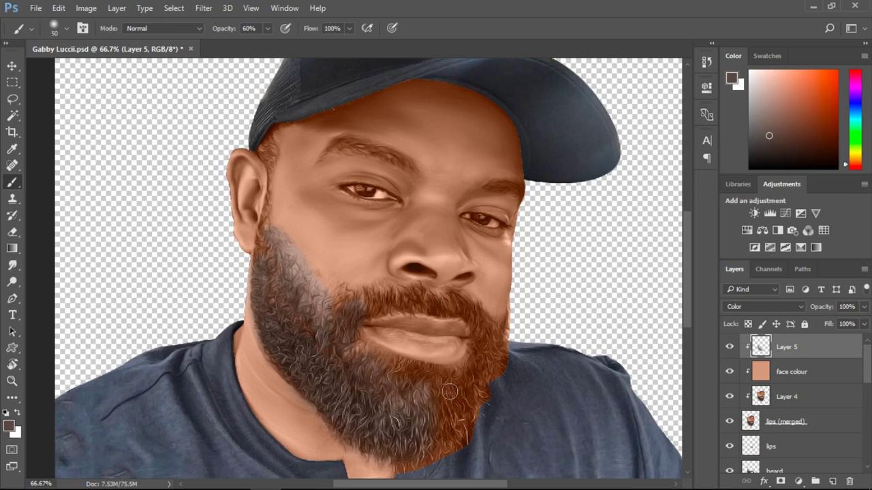
- Erase the dark tone spilled past the beard's upper edge onto the cheek with the Eraser tool at 90% opacity
key("bracketright")
key("bracketright")
key("bracketright")
key("e")
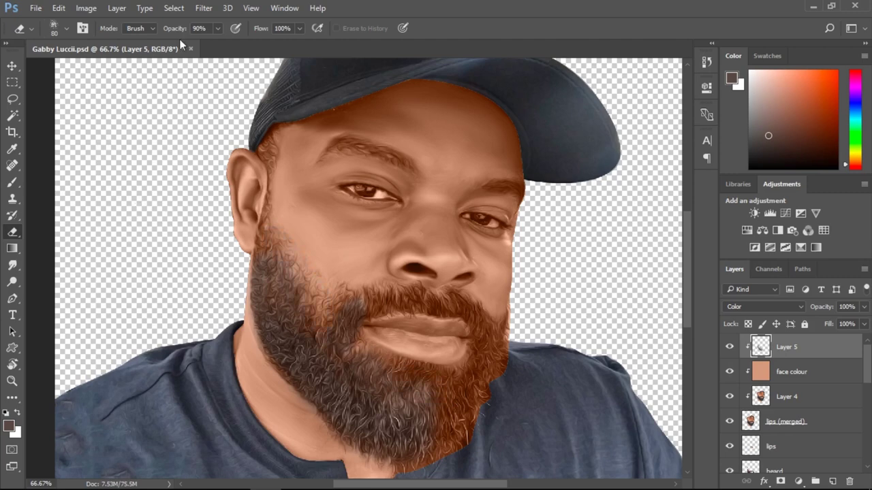
left_click_drag(252, 111, 292, 129)
key("ctrl+z")
key("b")
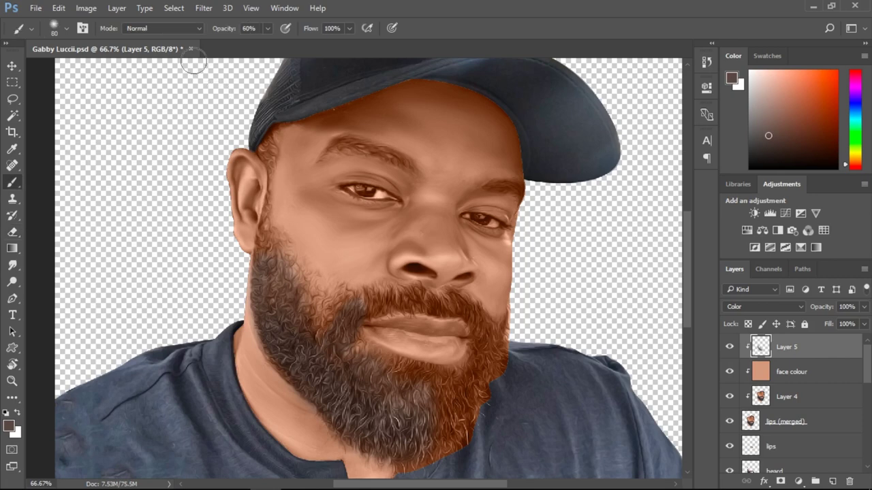
- Blend the dark tone softly along the beard's edge on the cheek with the Brush tool at 30% opacity
left_click_drag(223, 34, 210, 39)
key("bracketright")
key("bracketright")
key("3")
mouse_move(297, 260)
left_mouse_down()
mouse_move(288, 234)
mouse_move(314, 324)
mouse_move(326, 332)
mouse_move(307, 293)
left_mouse_up()
key("bracketleft")
key("bracketleft")
key("bracketleft")
key("bracketright")
key("bracketright")
key("bracketright")
- Pick a darker brown and cover the remaining reddish hair on the chin and far jaw with a size 70 brush at 80% opacity
left_click(768, 143)
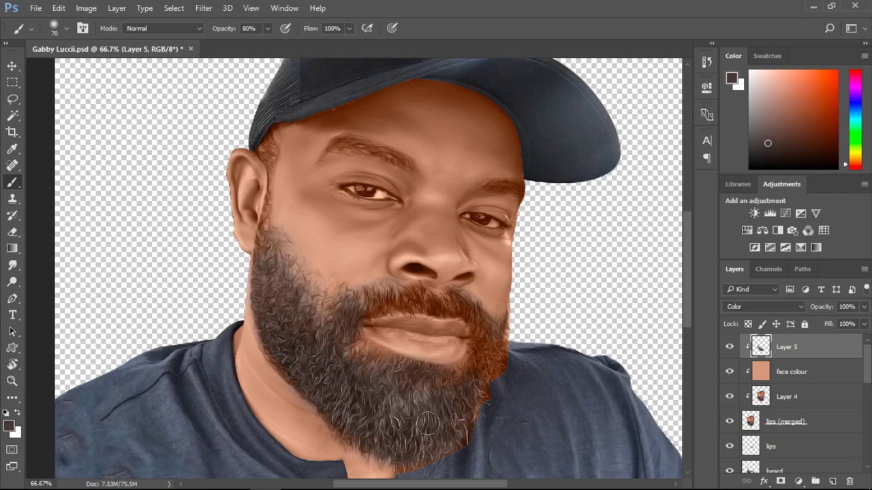
mouse_move(498, 367)
left_mouse_down()
mouse_move(508, 344)
mouse_move(502, 365)
mouse_move(496, 343)
mouse_move(494, 380)
left_mouse_up()
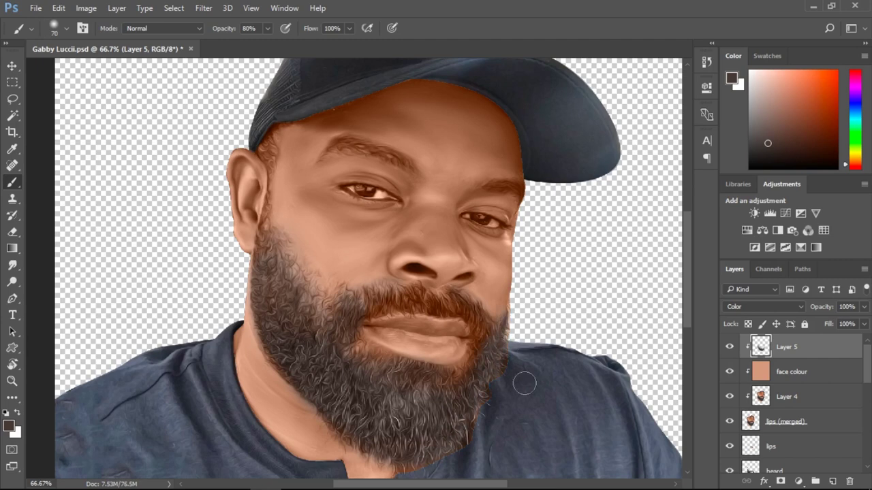
left_click_drag(688, 301, 688, 320)
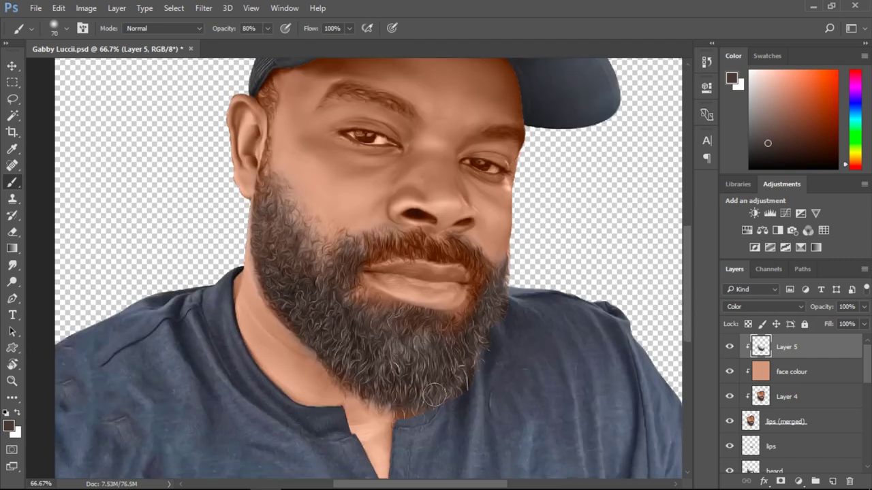
key("bracketleft")
key("bracketright")
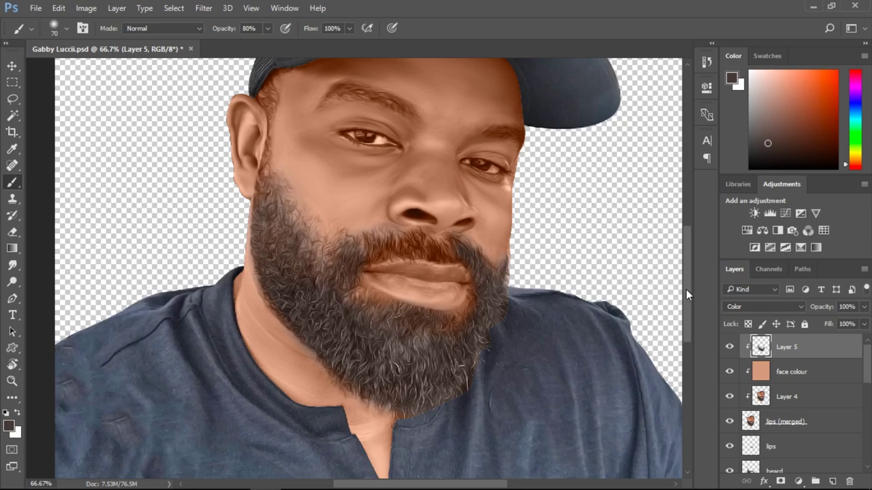
- Paint the dark brown over the moustache with a size 50 brush, finishing its edges around the lips at 30% opacity
left_click_drag(686, 290, 686, 279)
key("bracketleft")
key("bracketleft")
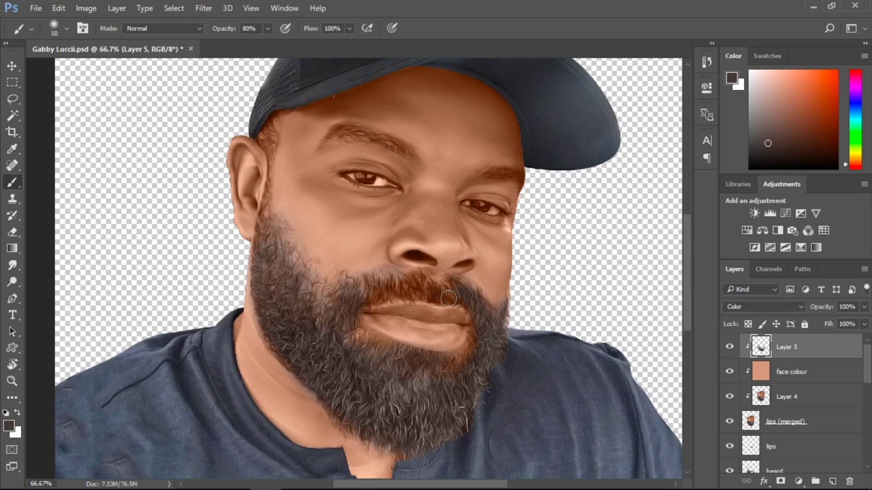
key("3")
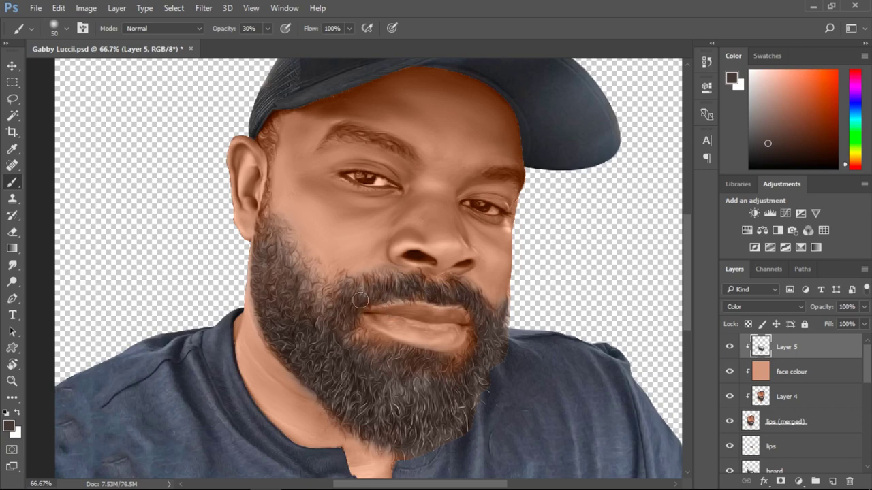
key("bracketleft")
- Pick a near-black brown and paint the eyebrows and the hair below the cap with a size 20 brush at 30% opacity
left_click(767, 156)
scroll(690, 296, "up", 3)
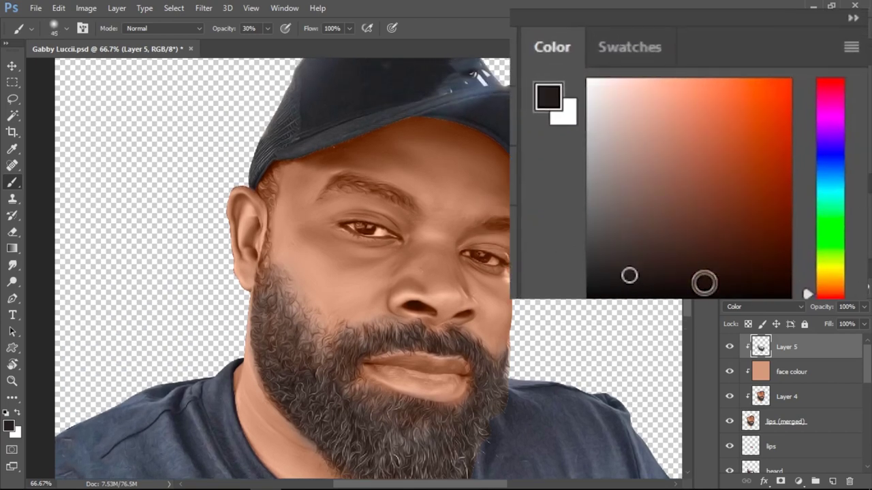
left_click_drag(630, 274, 677, 268)
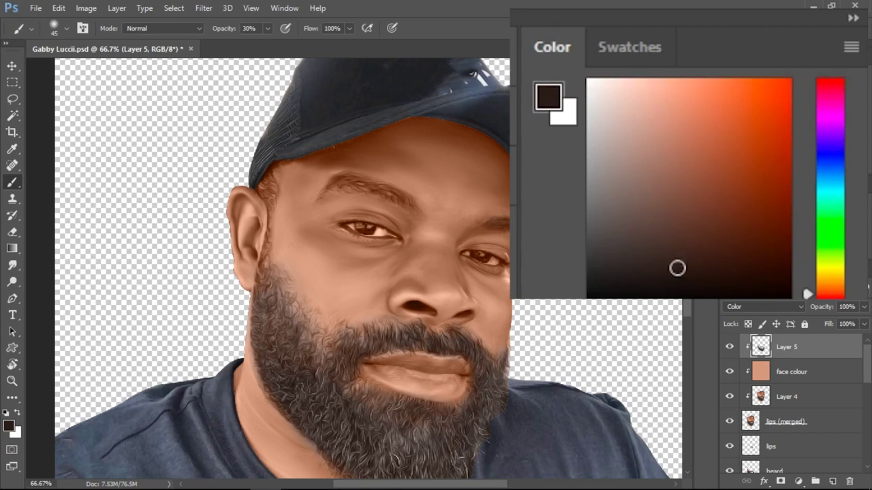
key("bracketleft")
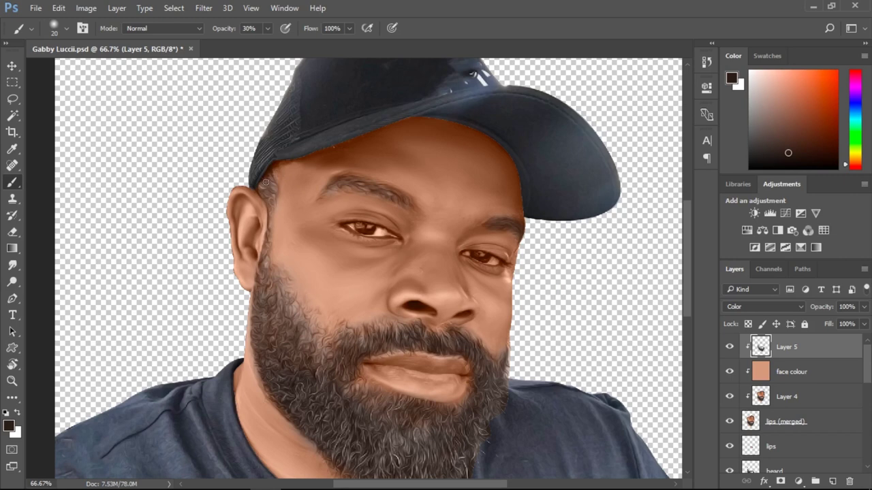
left_click(377, 177, "alt")
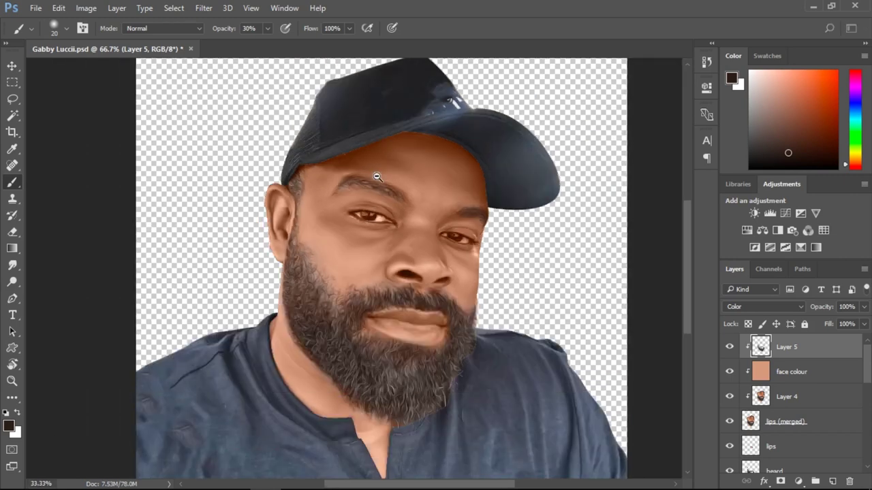
- Compare the whole portrait with and without the Layer 5 and face colour layers
left_click(377, 177, "alt")
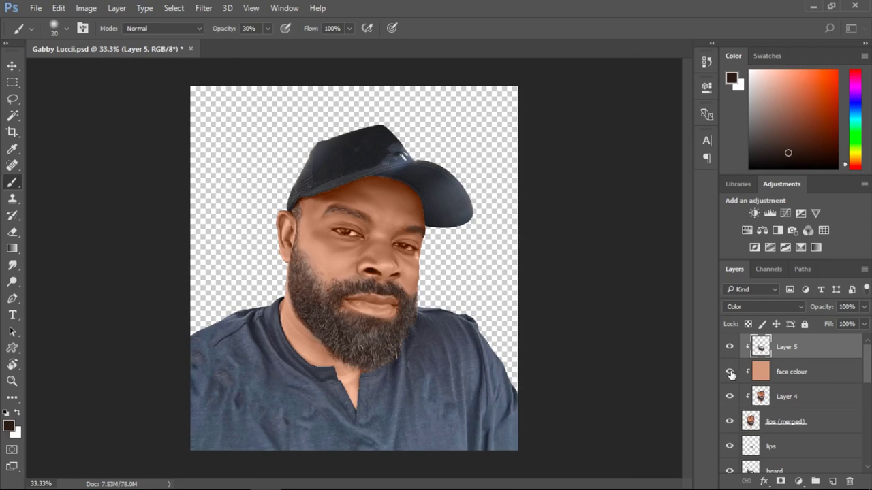
left_click(730, 371)
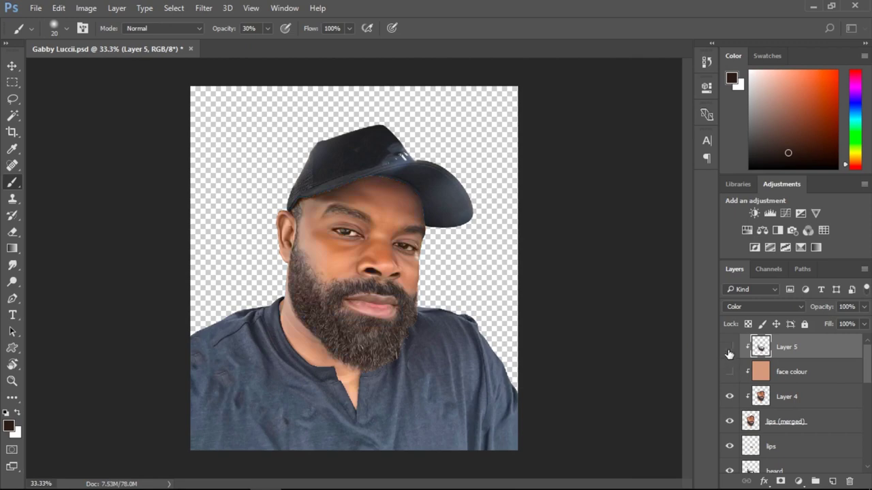
left_click(730, 371)
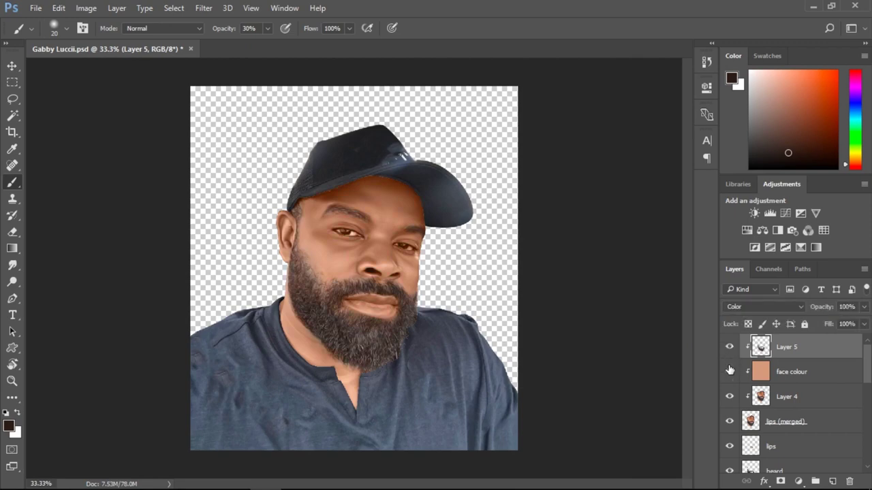
- Check the recoloured beard up close and save the document
left_click(335, 323, "ctrl")
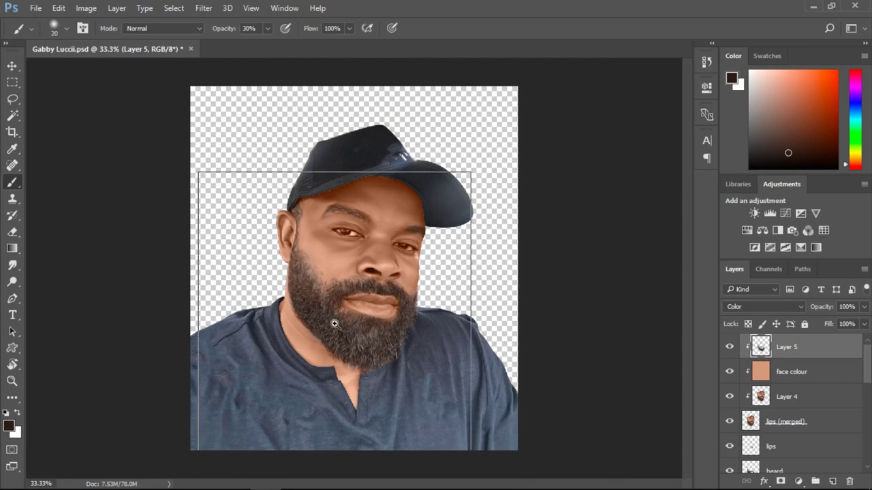
left_click(335, 323, "ctrl")
left_click(267, 244, "ctrl")
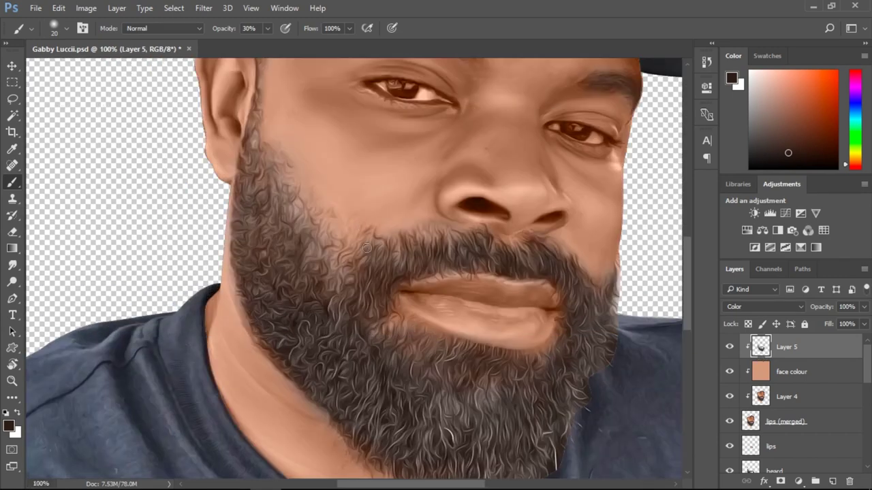
key("bracketright")
key("bracketright")
key("bracketright")
left_click(554, 190, "alt")
key("ctrl+s")
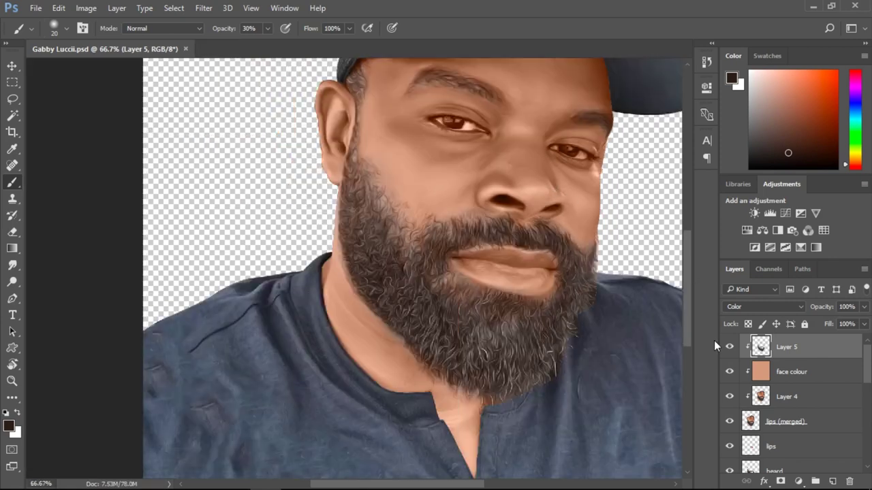
- Add a clipped layer above the face colour layer and load the eyeball shapes as a selection
left_click_drag(687, 337, 686, 307)
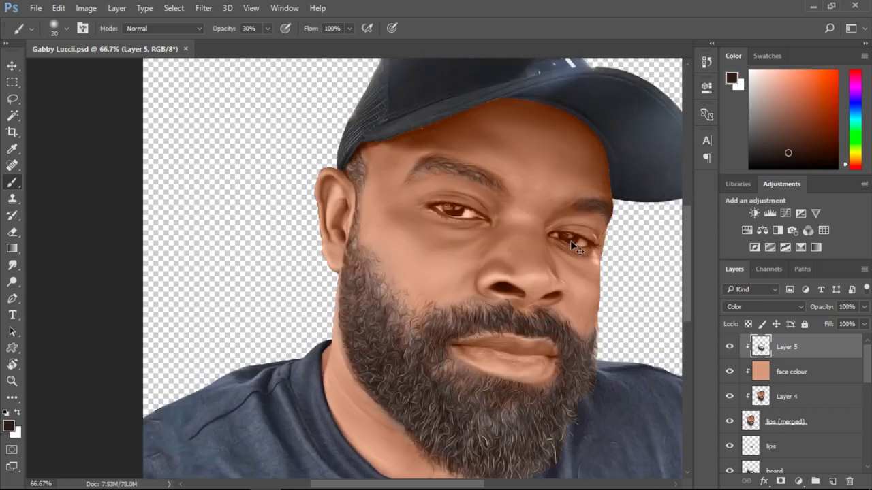
left_click(819, 443)
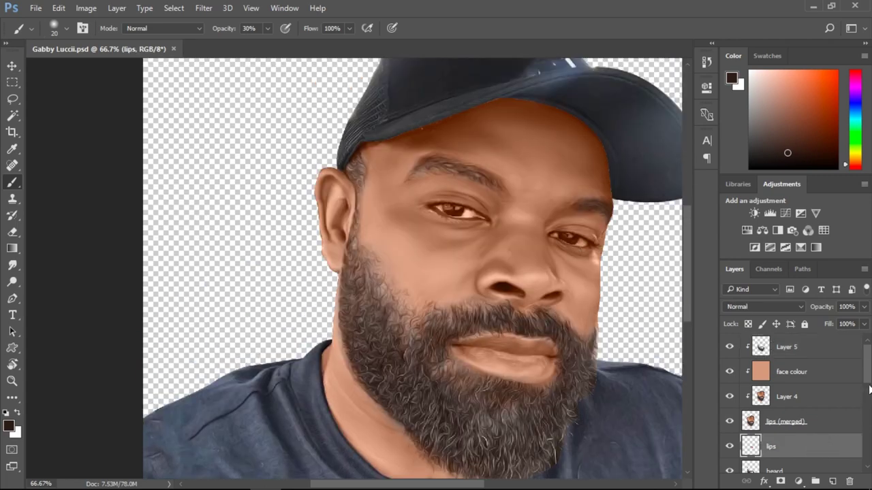
left_click(824, 378)
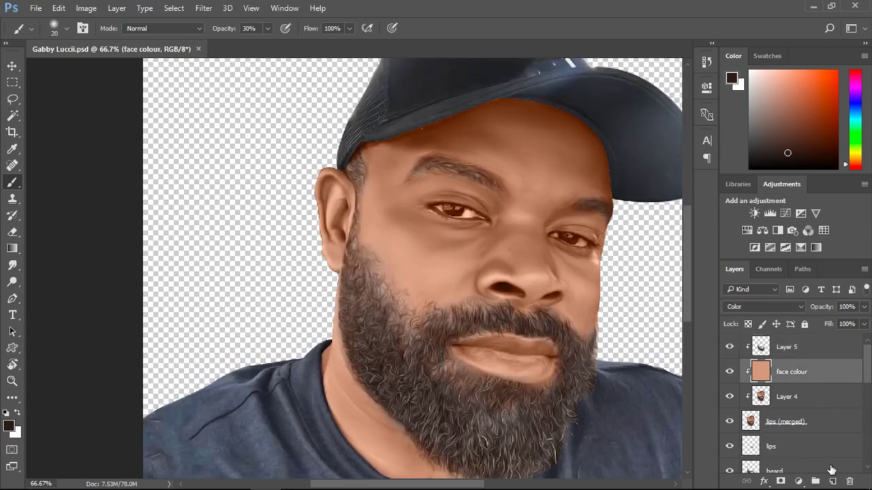
left_click(831, 481)
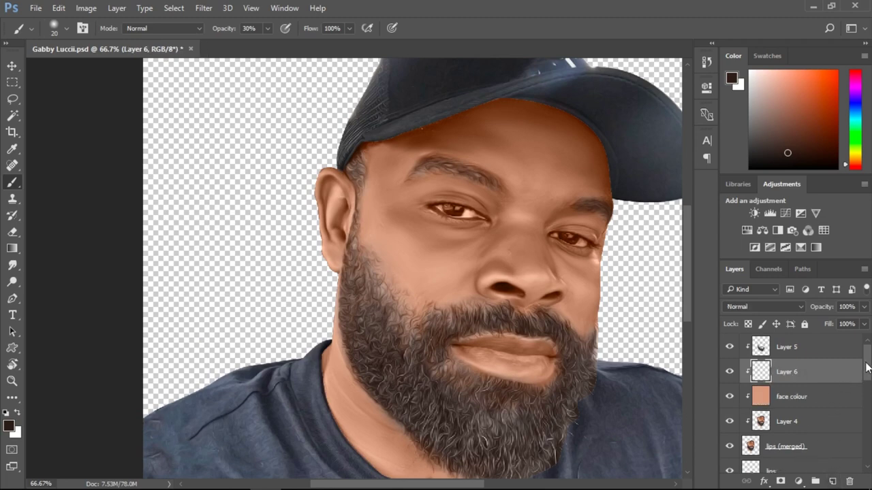
scroll(811, 402, "down", 2)
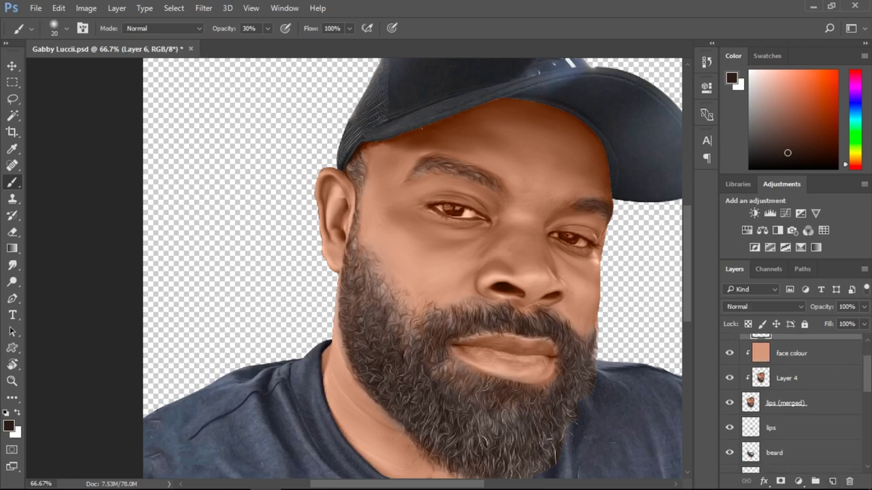
left_click_drag(868, 386, 869, 407)
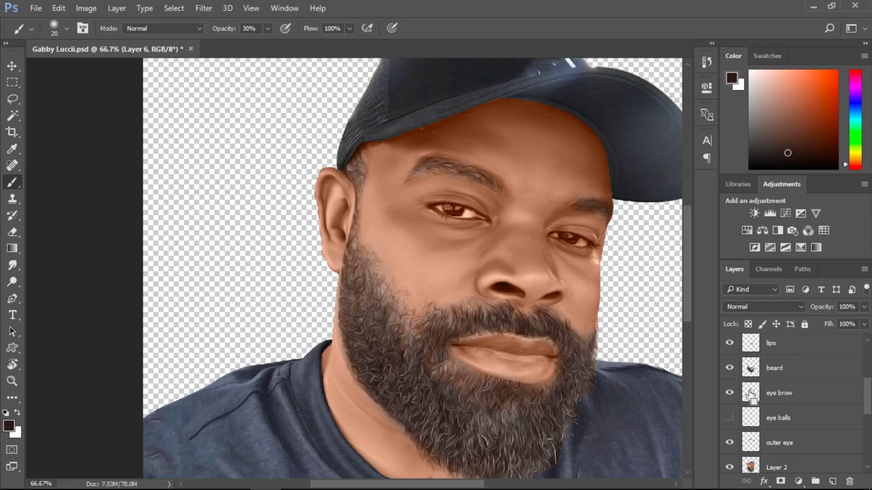
left_click(750, 394, "ctrl")
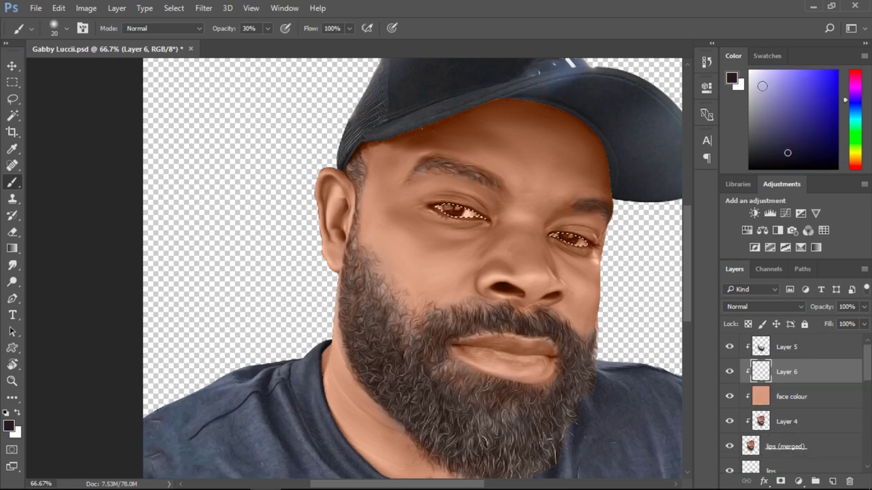
- Pick a very light grey and fill the eyeball selection with it on the new clipped layer
left_click(757, 81)
left_click_drag(757, 81, 749, 80)
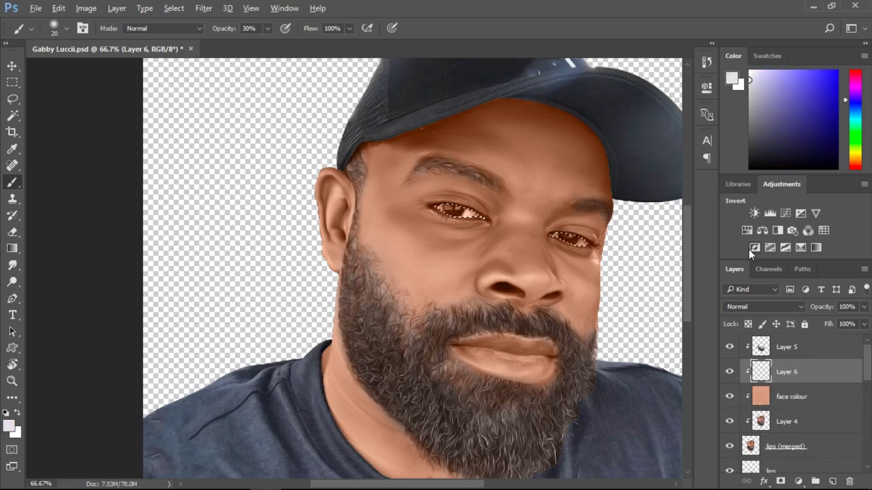
key("alt+BackSpace")
key("ctrl+d")
- Set the eyeball fill layer's blend mode to Color and clear the selection
left_click(764, 302)
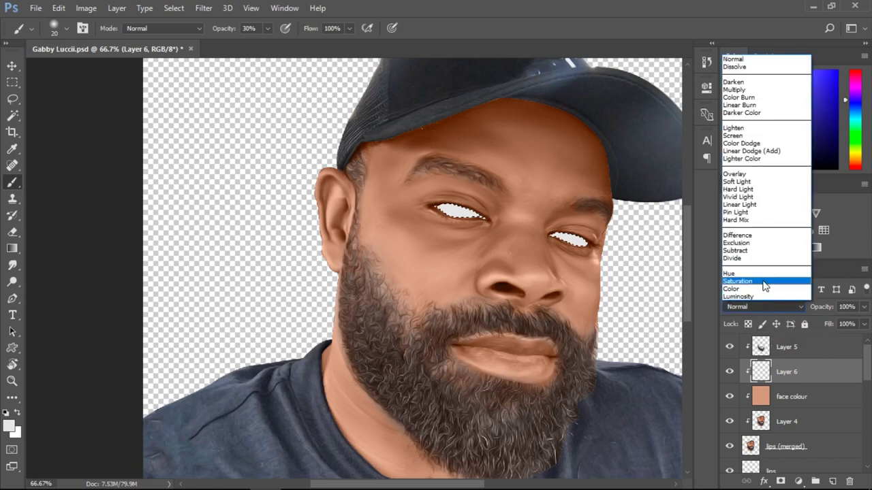
left_click(762, 285)
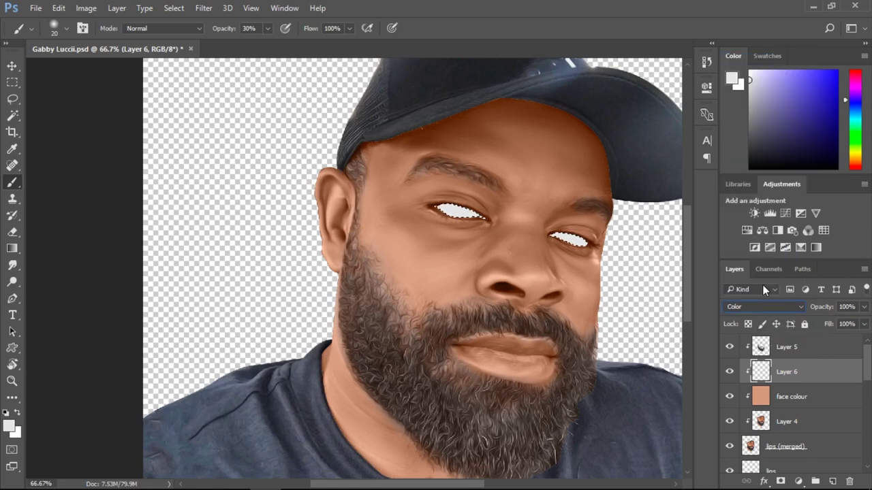
left_click(729, 372)
left_click(729, 372)
key("ctrl+d")
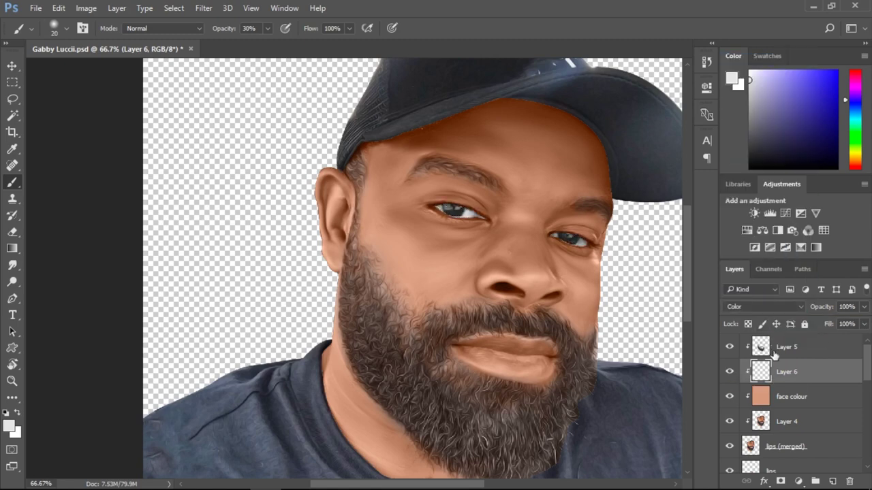
- Lower the eyeball colour layer's opacity to 80% and compare the eyes with and without it
left_click(760, 372, "ctrl")
key("ctrl+d")
left_click_drag(828, 312, 815, 314)
left_click_drag(684, 290, 685, 293)
left_click(731, 374)
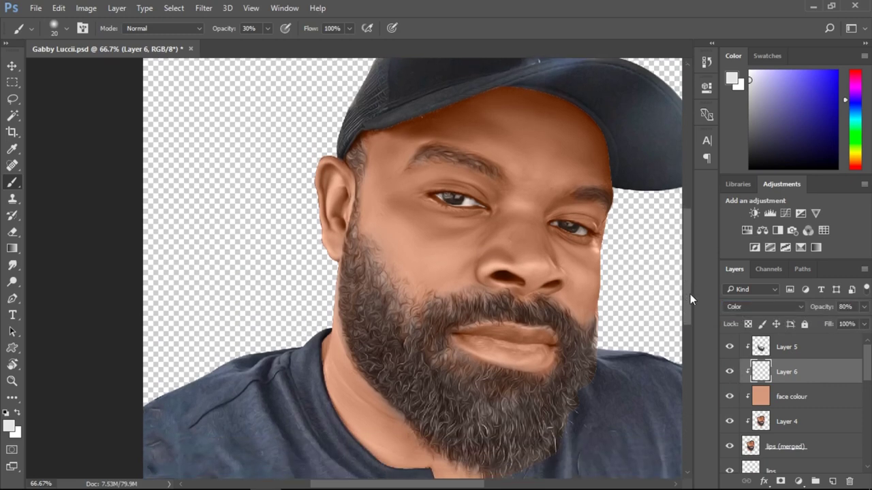
- Add a new layer above the shirt layer, Layer 1 copy, and clip it to the shirt
scroll(690, 293, "down", 4)
left_click(568, 306, "alt")
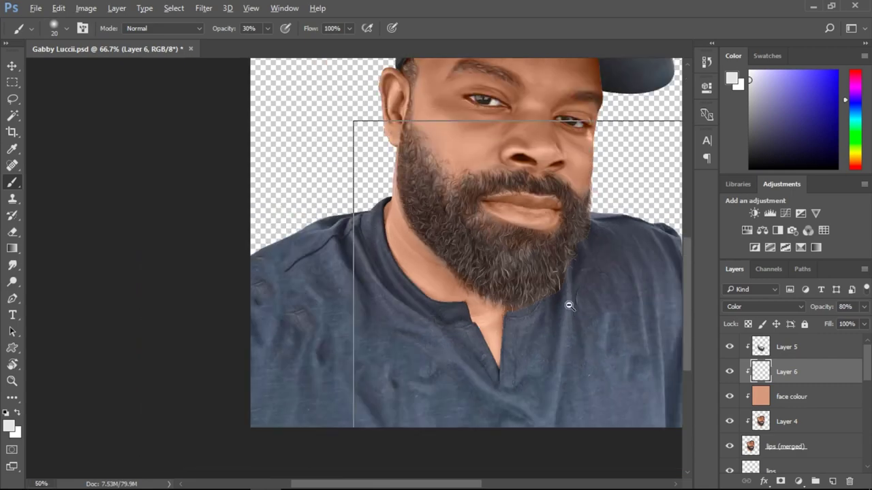
left_click(569, 305, "alt")
left_click(569, 306, "alt")
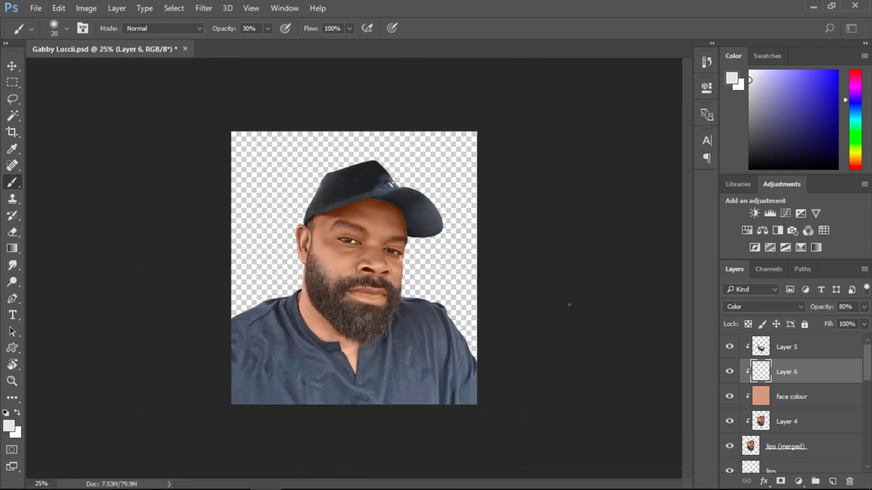
left_click(410, 374, "ctrl")
scroll(856, 443, "down", 2)
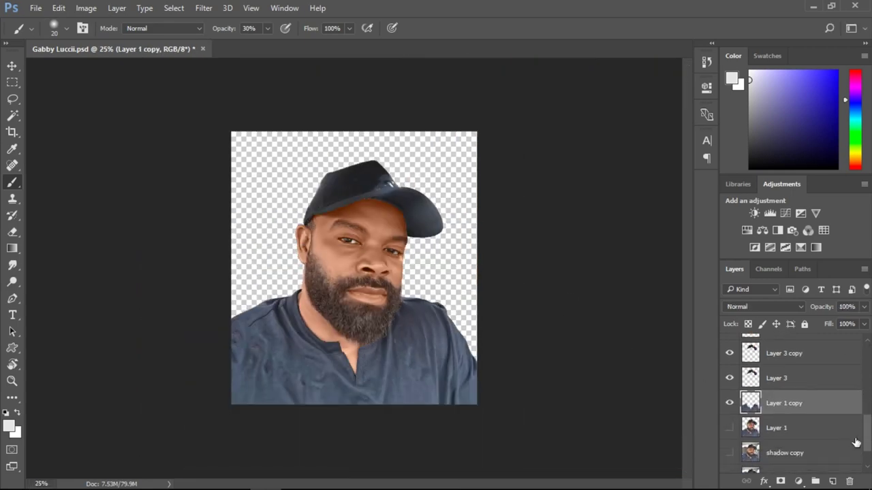
left_click(832, 481)
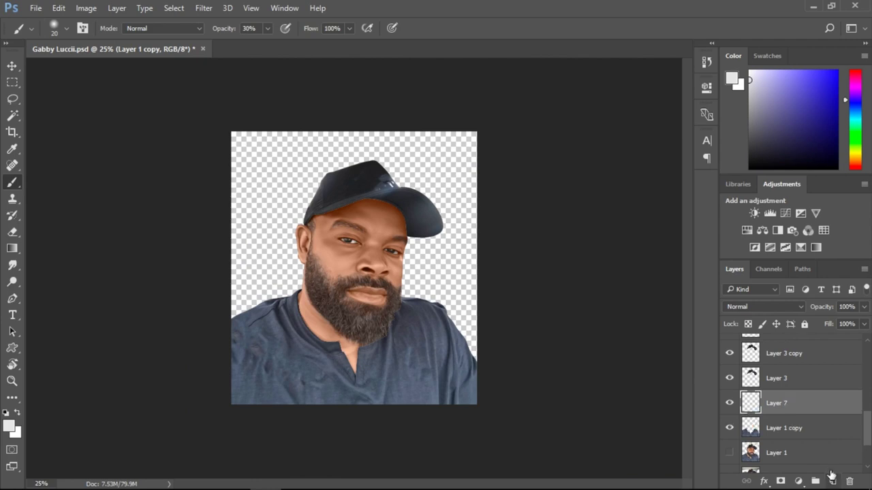
left_click(818, 410, "alt")
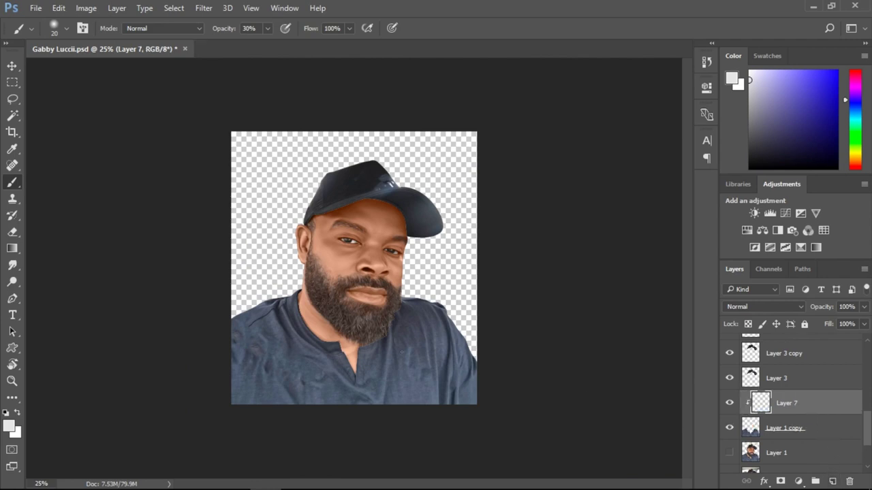
- Sample a blue-grey from the shirt, fill the clipped shirt layer with it and set its blend mode to Color
left_click(395, 379, "alt")
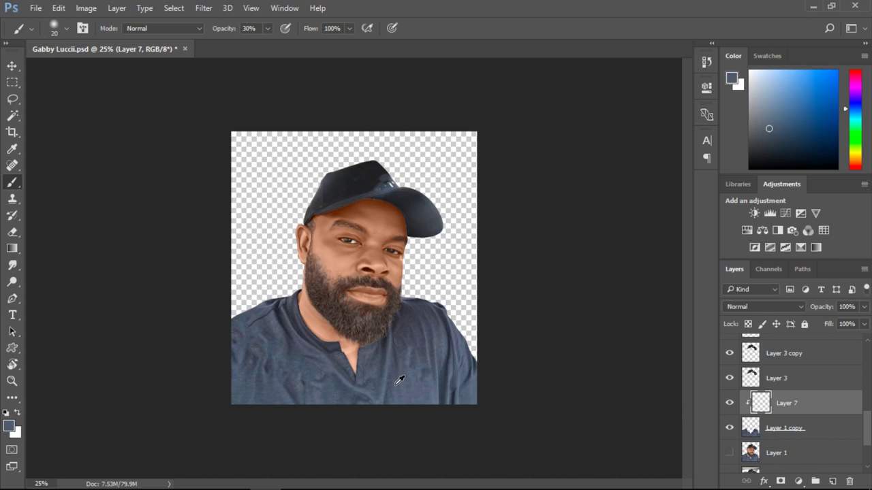
left_click(400, 380, "alt")
key("alt+BackSpace")
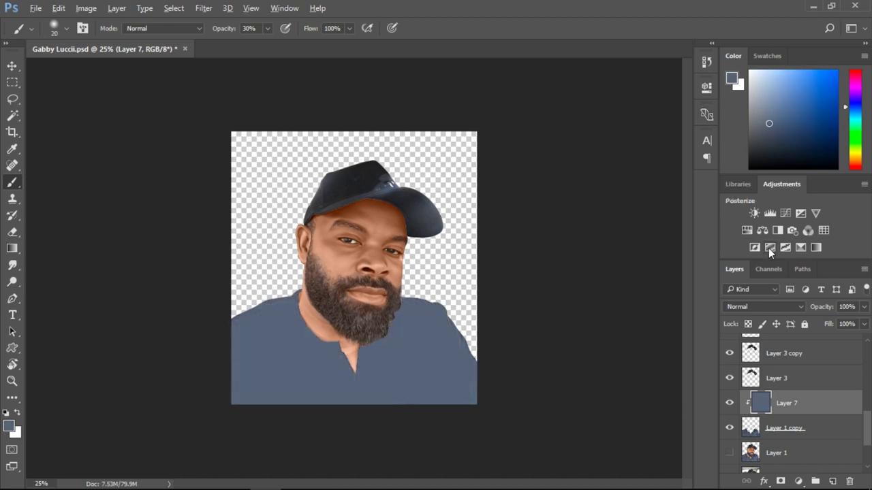
left_click(788, 307)
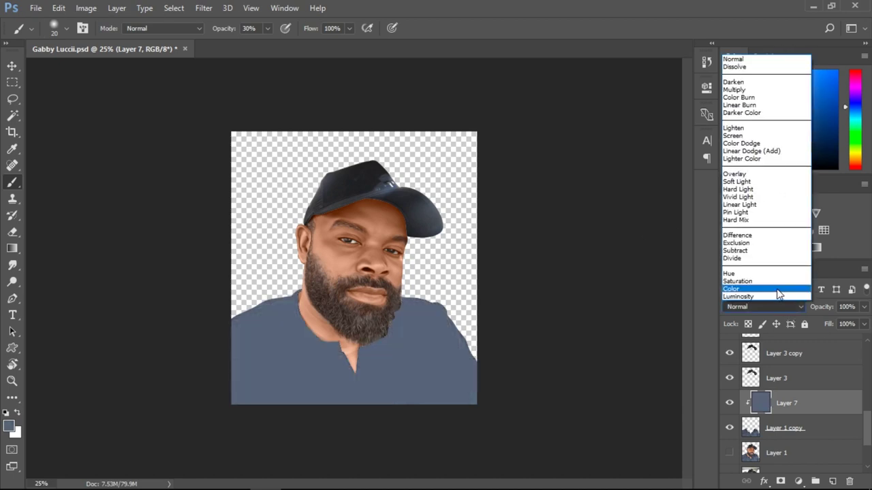
left_click(777, 289)
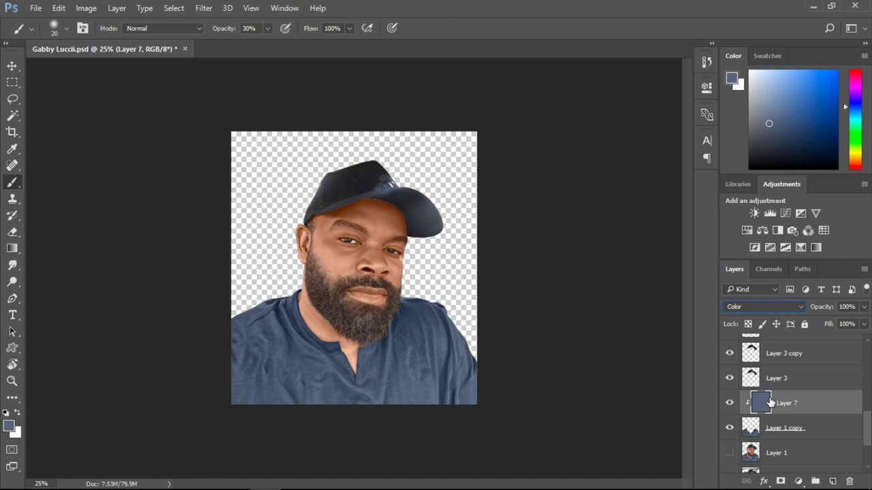
- Compare the shirt with and without its colour layer, and refill that layer with a darker blue-grey sampled near the shoulder
left_click(729, 403)
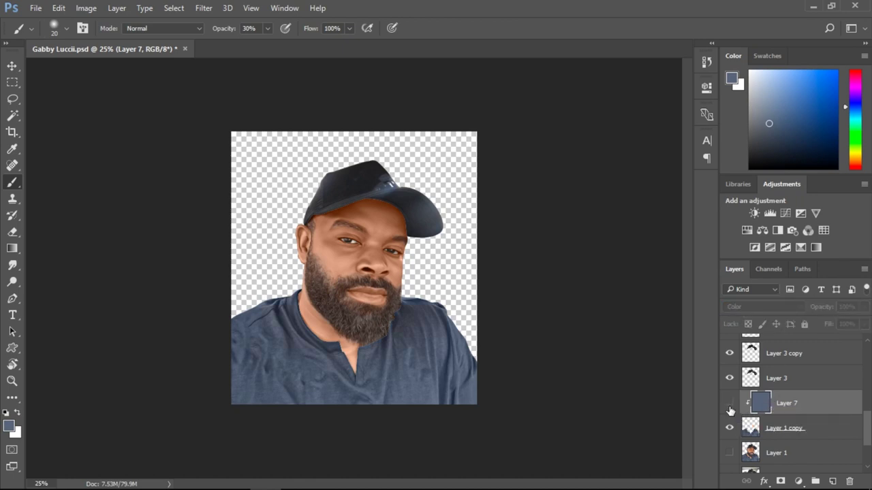
left_click(729, 405)
left_click(412, 317, "alt")
left_click(730, 403)
key("alt+BackSpace")
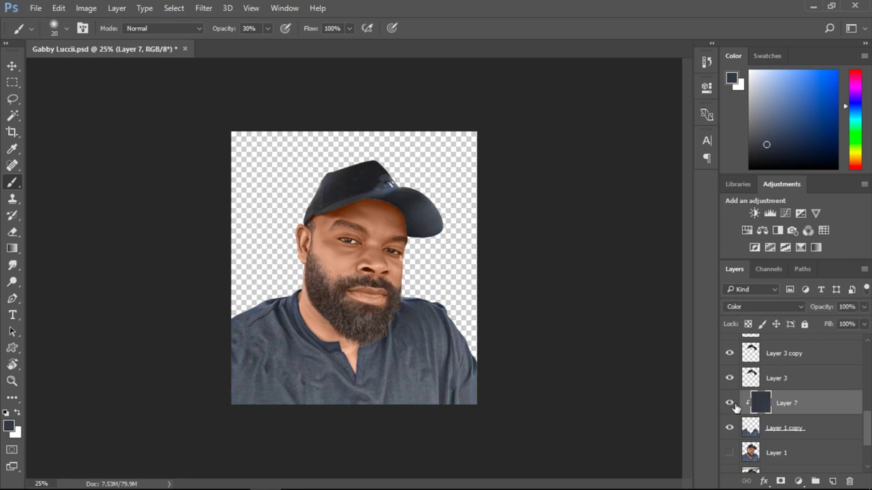
- Add a new layer above Layer 5 and paint dark blue-grey along the beard's edge against the shirt, size 40 brush, 32% opacity
key("ctrl+plus")
key("ctrl+plus")
key("ctrl+plus")
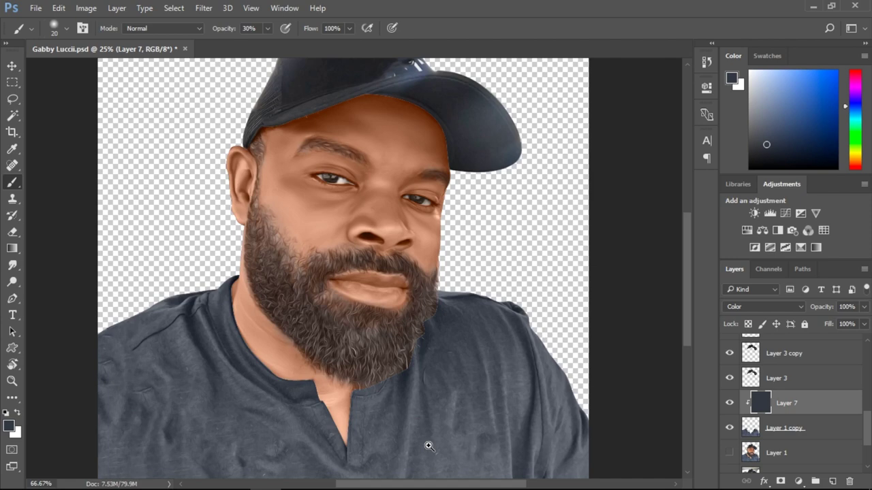
left_click(429, 446, "ctrl")
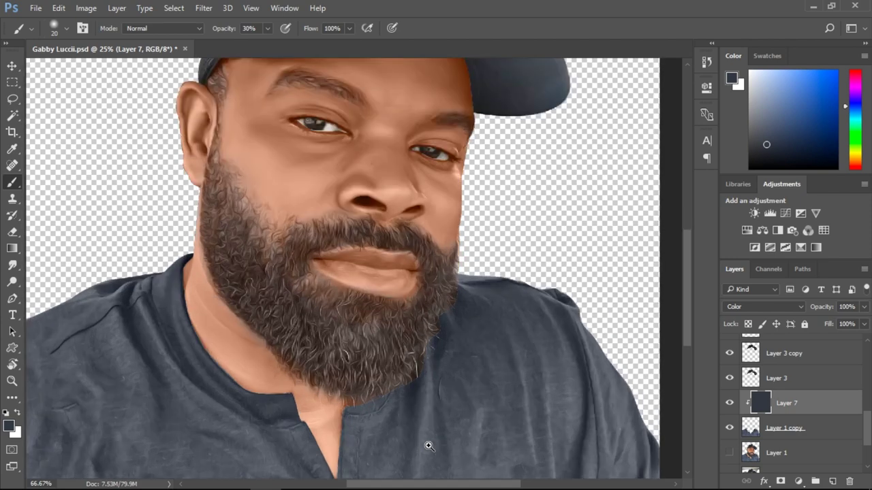
left_click_drag(220, 34, 226, 35)
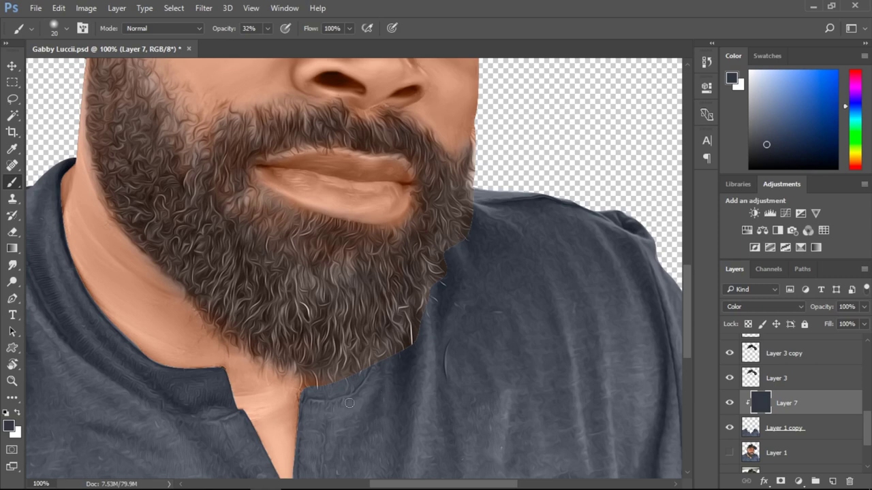
left_click(385, 350, "ctrl")
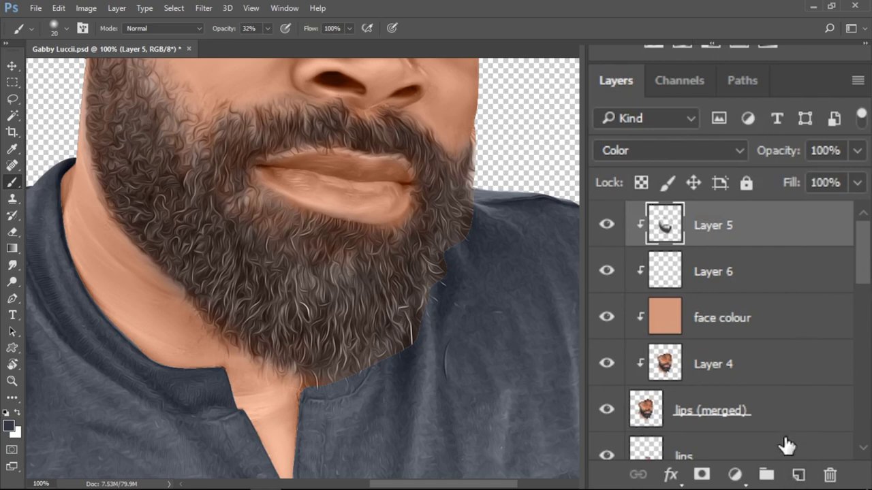
left_click(798, 475)
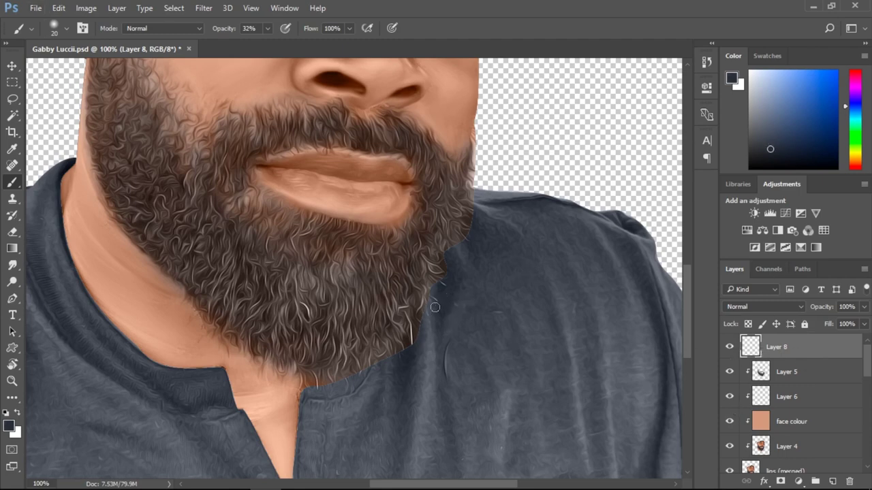
key("bracketright")
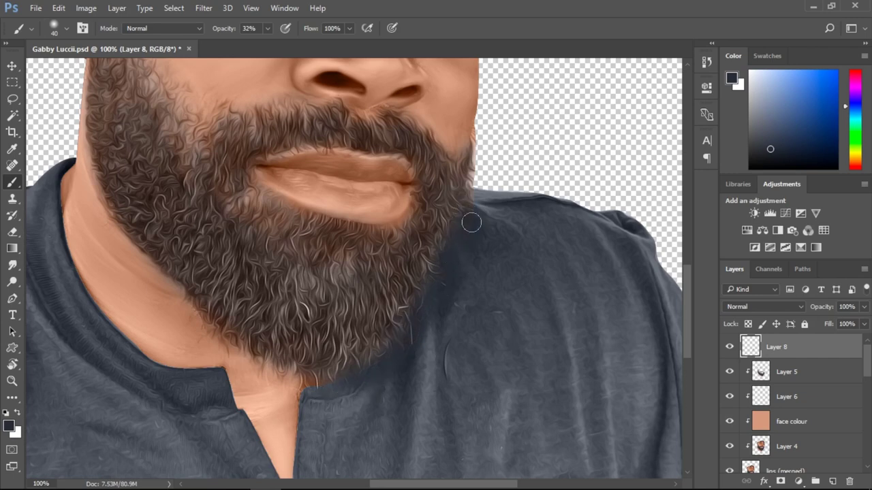
- Set Layer 8's blend mode to Color and toggle its visibility to compare the beard edge with and without it
left_click(752, 308)
left_click(754, 290)
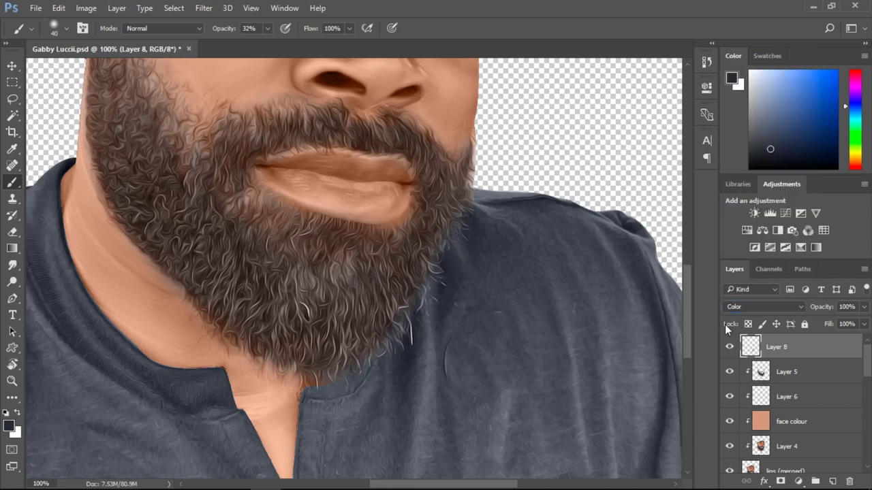
left_click(730, 347)
left_click(730, 348)
left_click(730, 348)
left_click(730, 348)
key("e")
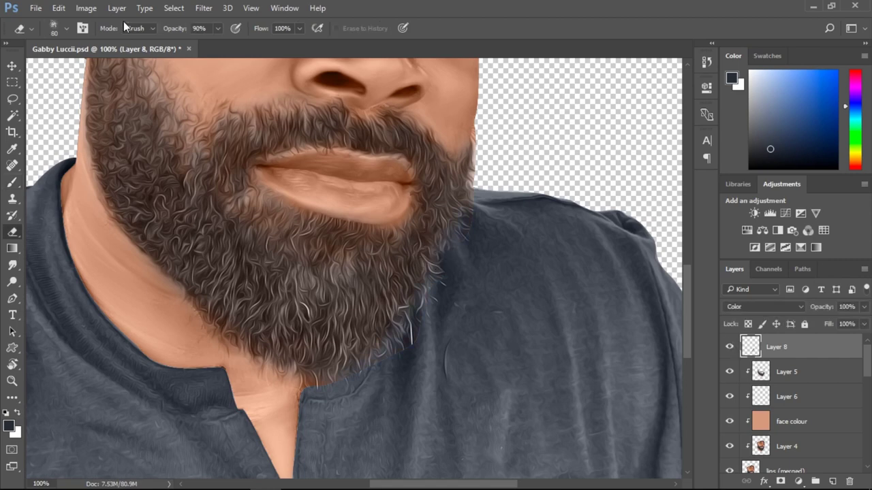
left_click(66, 27)
double_click(28, 128)
key("bracketleft")
key("bracketleft")
key("bracketleft")
key("bracketleft")
key("v")
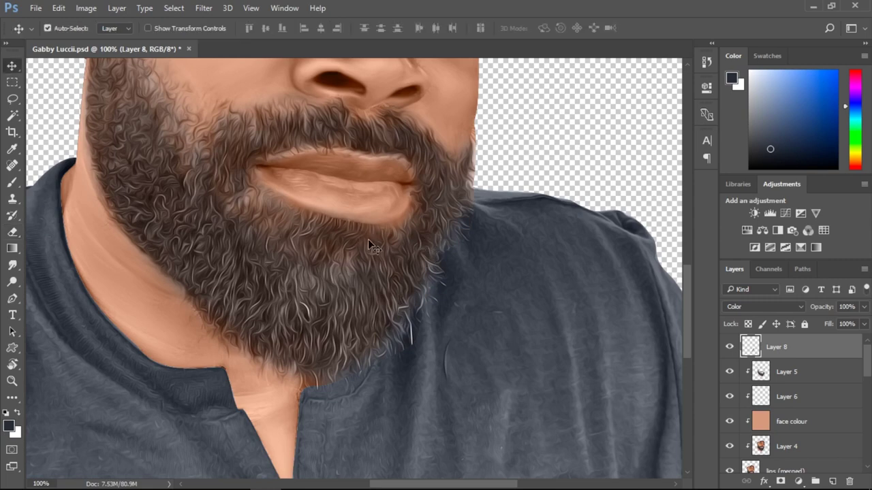
- Sample a dark brown from the beard, tint the beard's edge against the shirt with a size 60 brush, and undo the last stroke
key("b")
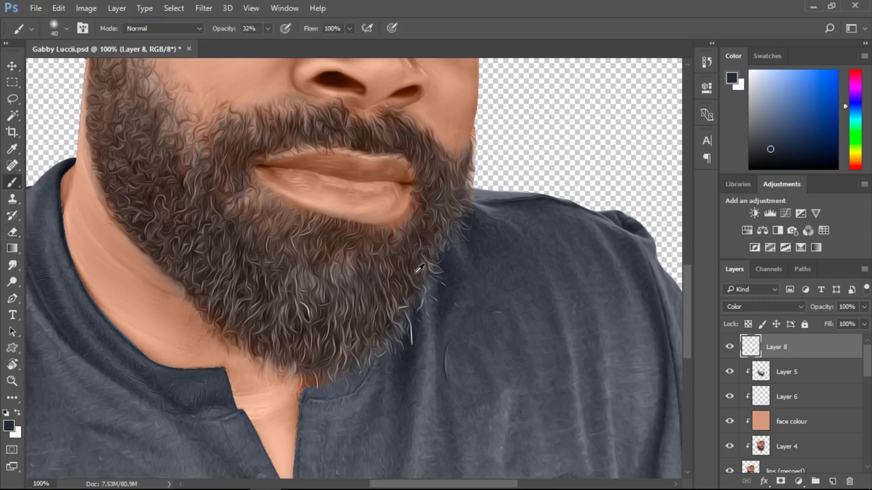
left_click(420, 273, "alt")
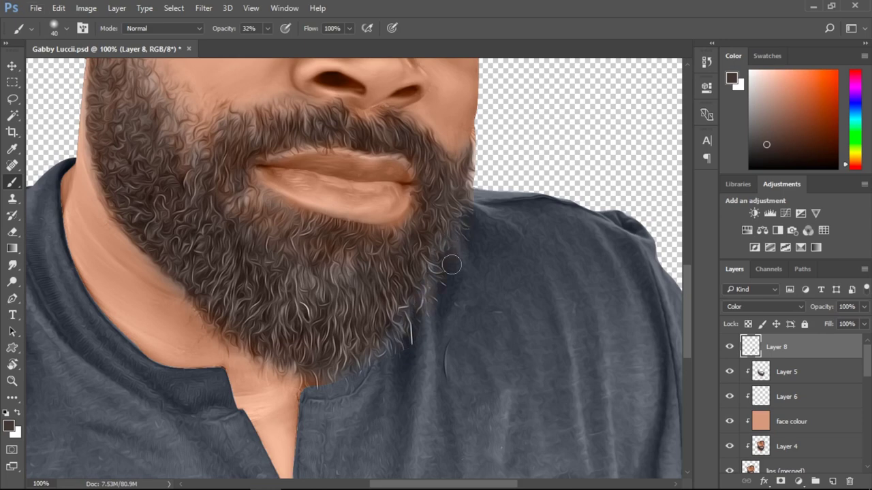
key("bracketright")
key("bracketright")
key("ctrl+z")
left_click(423, 302, "alt")
left_click(423, 302)
left_click(424, 302)
left_click(423, 304)
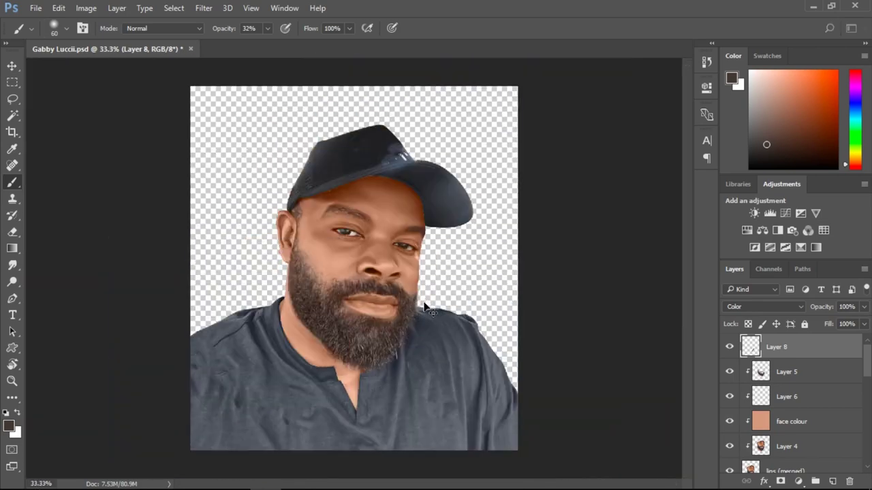
- Sample blue-grey from the shirt, paint over the brown tint between beard tip and collar with a size 40 brush, and save the document
left_click(363, 388)
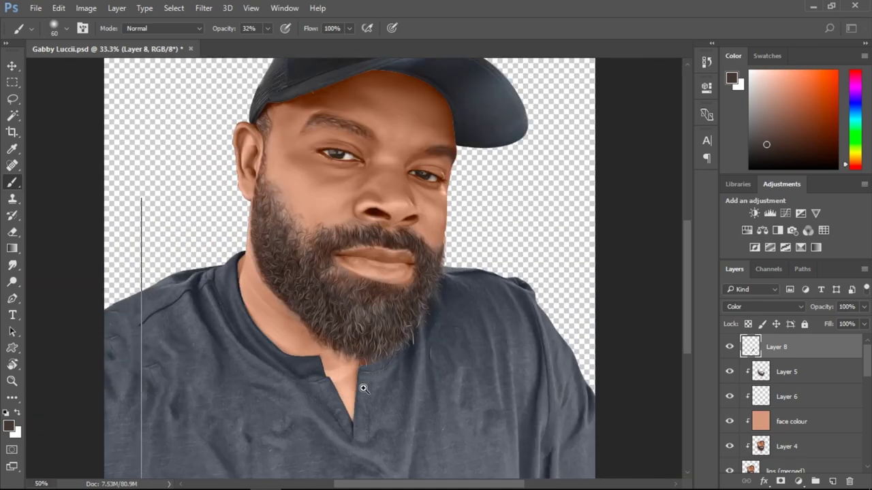
left_click(364, 388)
left_click(363, 388)
left_click(364, 388)
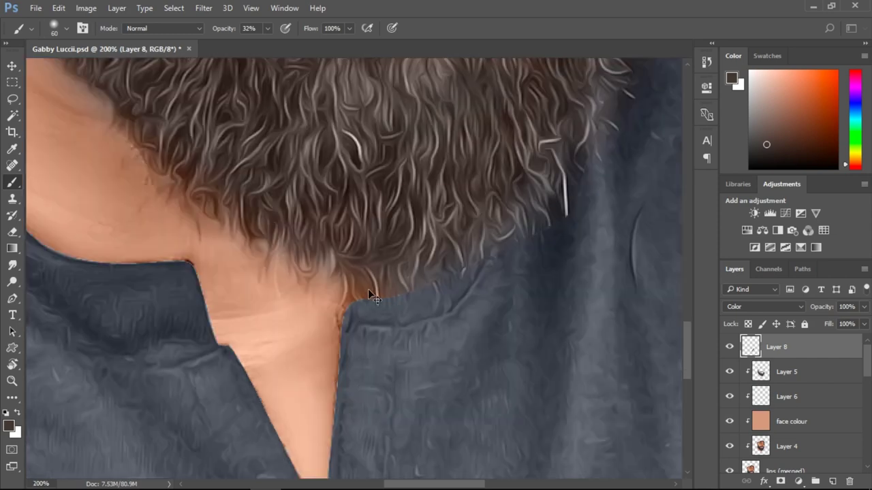
left_click(407, 300, "alt")
key("bracketleft")
key("bracketleft")
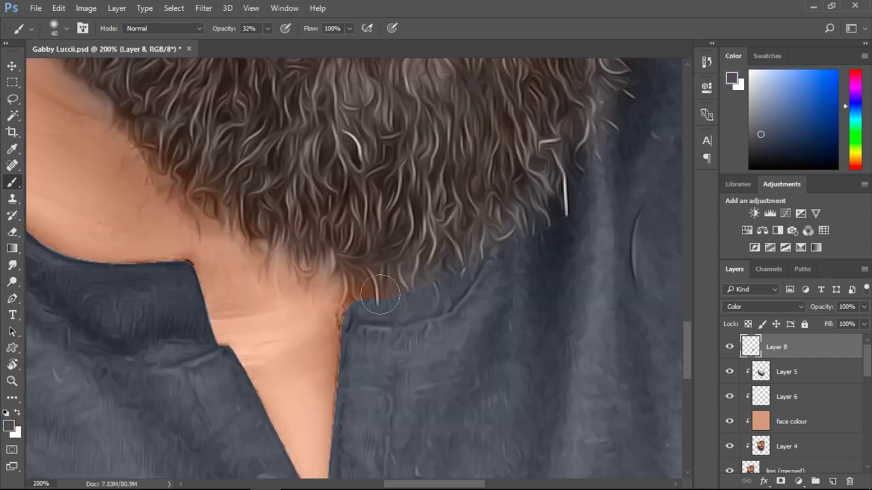
mouse_move(360, 307)
left_mouse_down()
mouse_move(406, 293)
mouse_move(364, 305)
left_mouse_up()
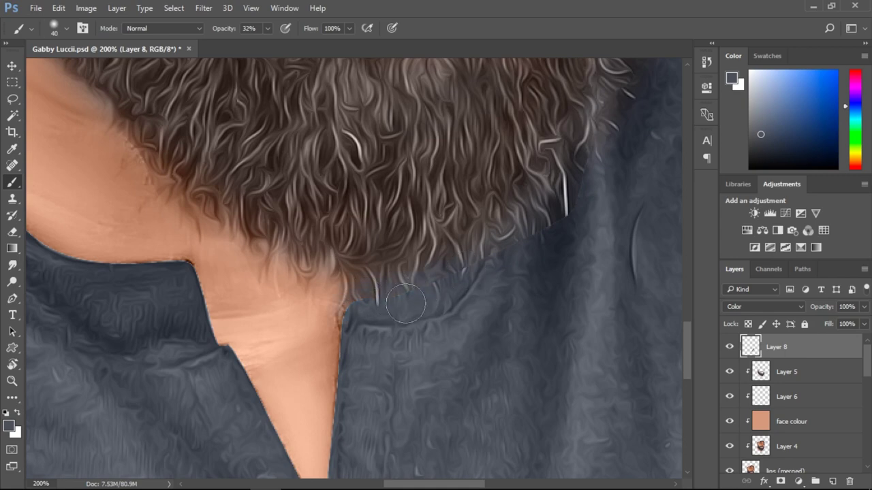
left_click(465, 281, "alt")
left_click(465, 282, "alt")
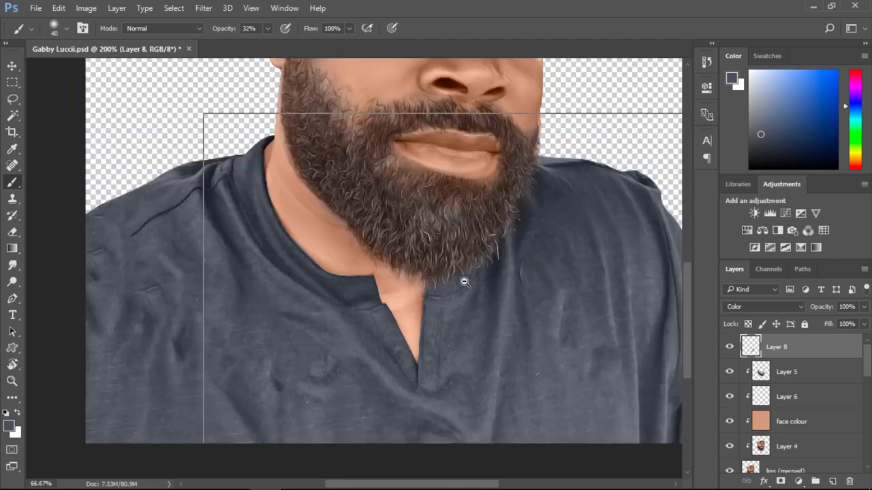
left_click(464, 282, "alt")
left_click(465, 283, "alt")
left_click(463, 283, "alt")
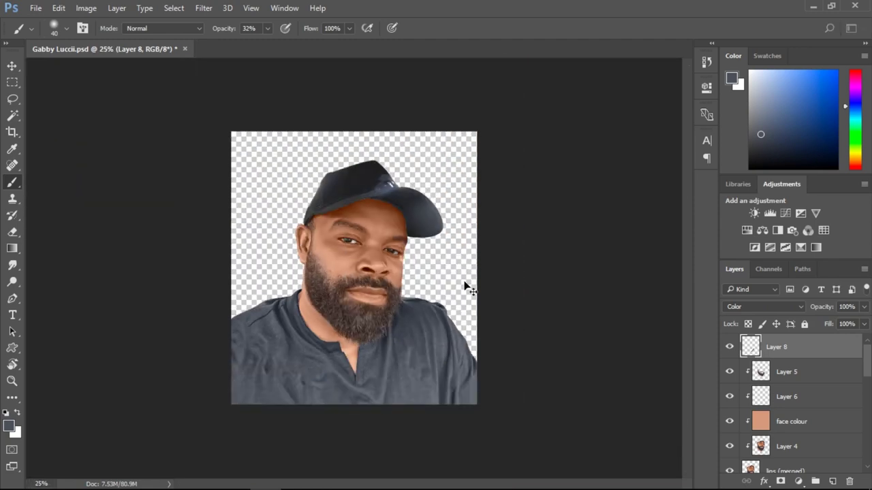
key("ctrl+s")
- Duplicate the shirt layer Layer 1 copy, clip the duplicate to the original shirt layer and save the document
left_click(311, 380, "ctrl")
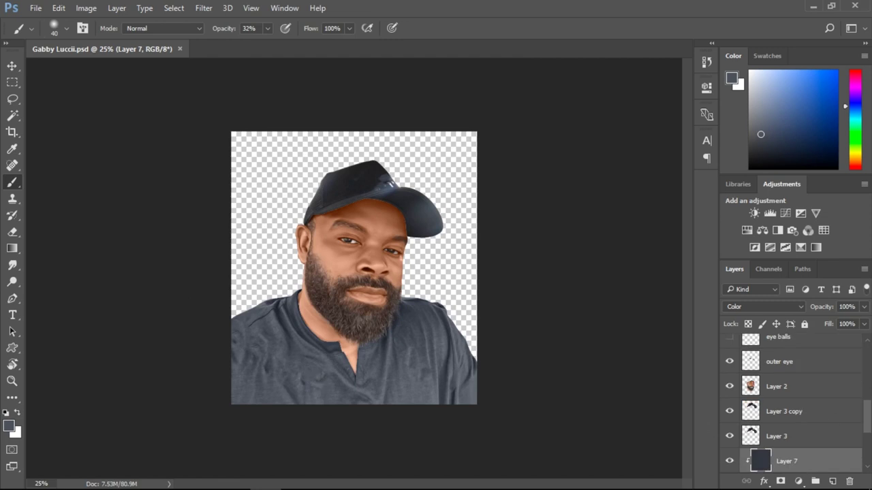
left_click_drag(869, 426, 868, 439)
left_click(832, 437)
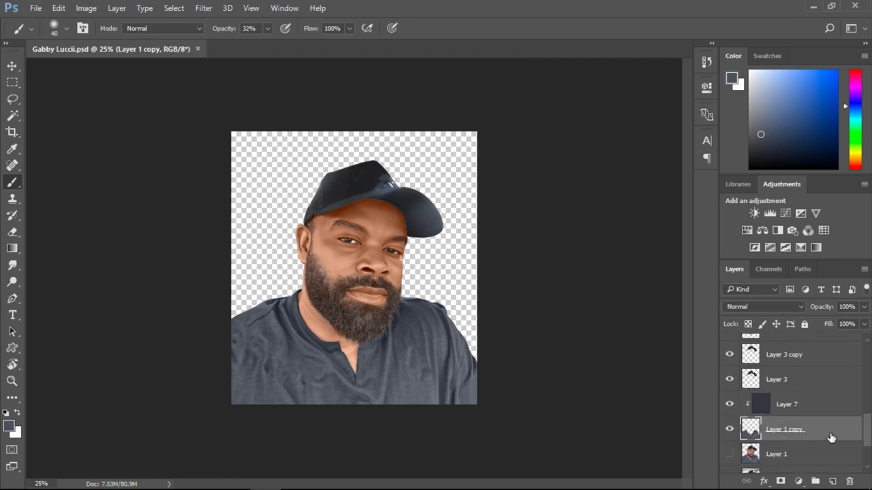
key("ctrl+j")
key("ctrl+alt+g")
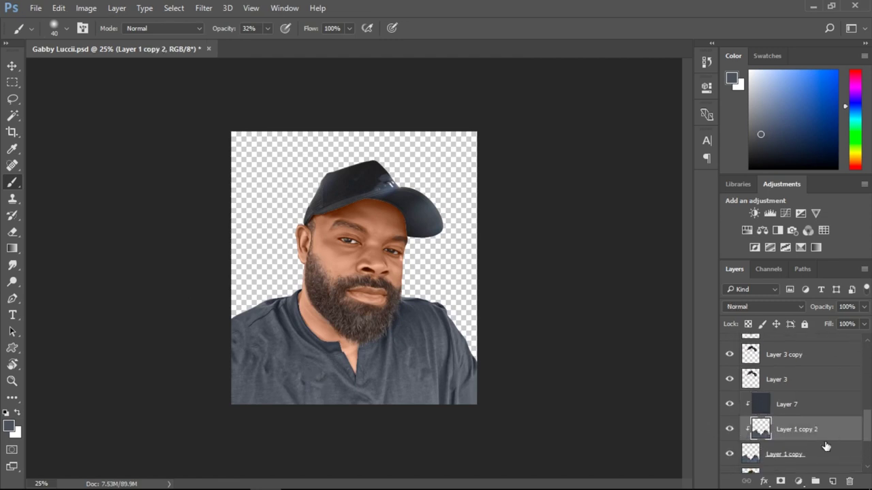
key("ctrl+s")
- Smudge the fabric folds across the chest of the clipped shirt copy at 30% strength with a size 200 brush
key("r")
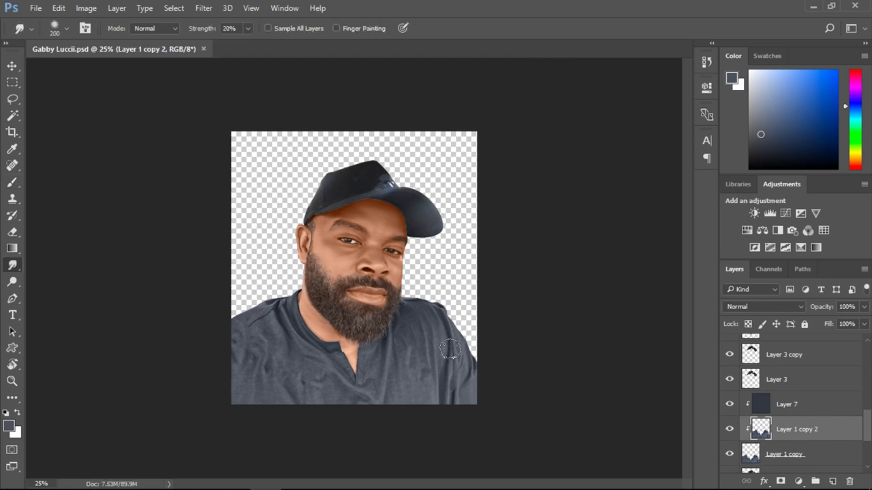
key("bracketleft")
left_click_drag(430, 386, 431, 390)
key("bracketright")
key("3")
left_click_drag(423, 344, 429, 347)
key("ctrl+space")
left_click(412, 390)
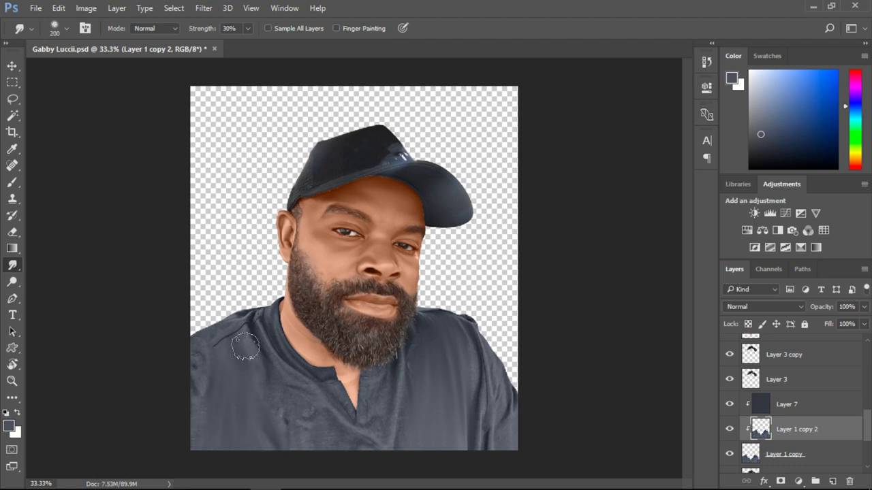
- Smudge the shoulder and collar on the image's left side, reducing the brush from size 150 to 100
key("bracketleft")
key("bracketleft")
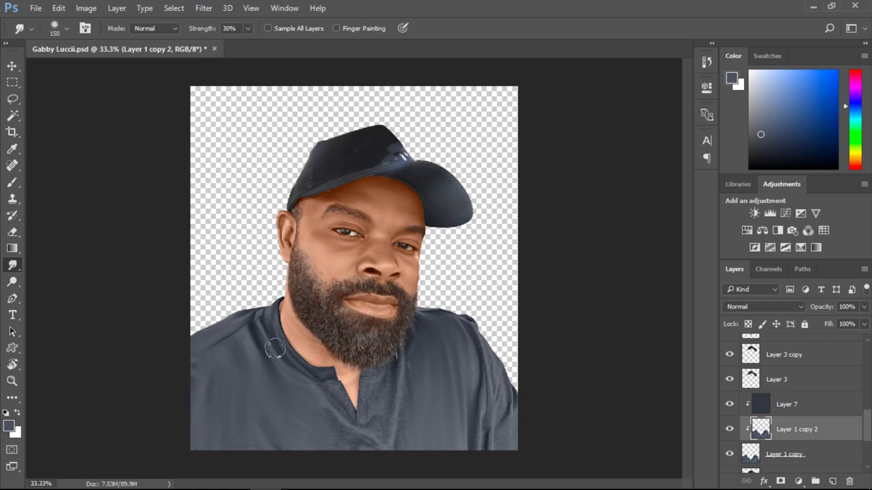
left_click(300, 354)
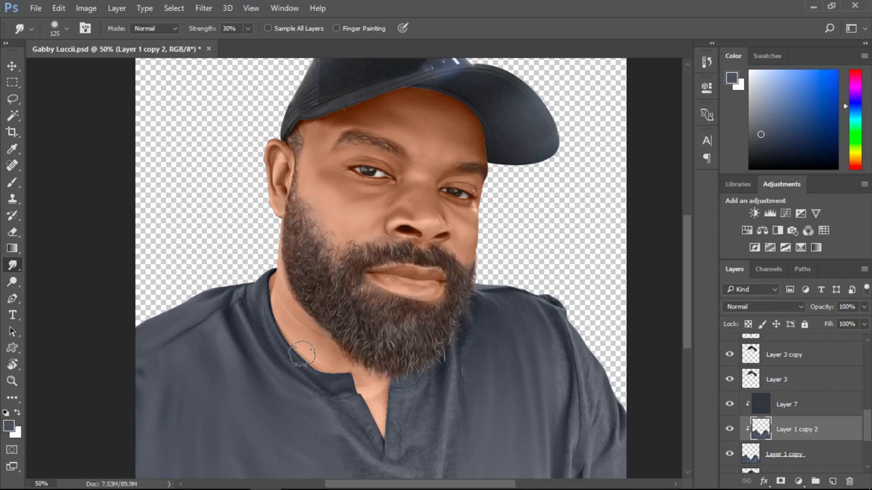
key("bracketleft")
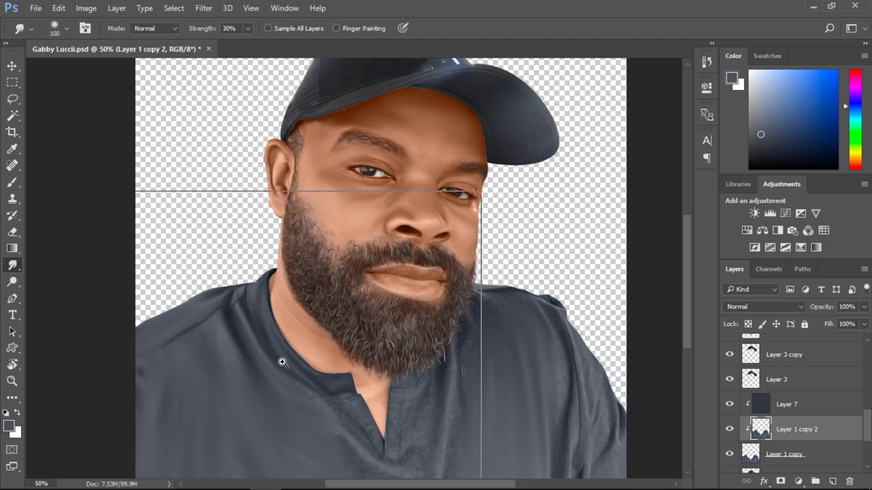
scroll(293, 361, "up", 1)
mouse_move(321, 386)
left_mouse_down()
mouse_move(362, 396)
mouse_move(323, 387)
mouse_move(361, 388)
mouse_move(332, 384)
left_mouse_up()
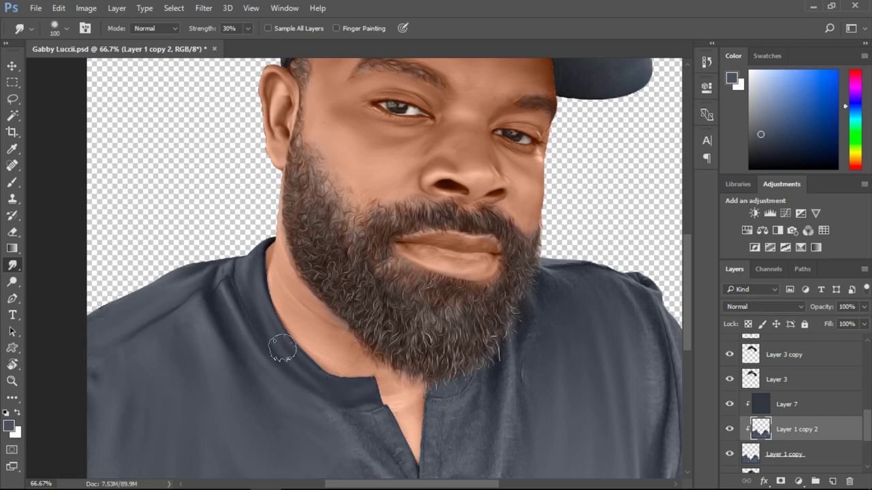
- Smudge the collar band, neck opening and lower front folds of the shirt with a size 90 brush
key("bracketleft")
mouse_move(226, 297)
left_mouse_down()
mouse_move(270, 361)
mouse_move(321, 408)
mouse_move(360, 421)
mouse_move(378, 408)
mouse_move(362, 429)
mouse_move(364, 448)
mouse_move(388, 450)
mouse_move(405, 466)
left_mouse_up()
left_click_drag(689, 299, 688, 343)
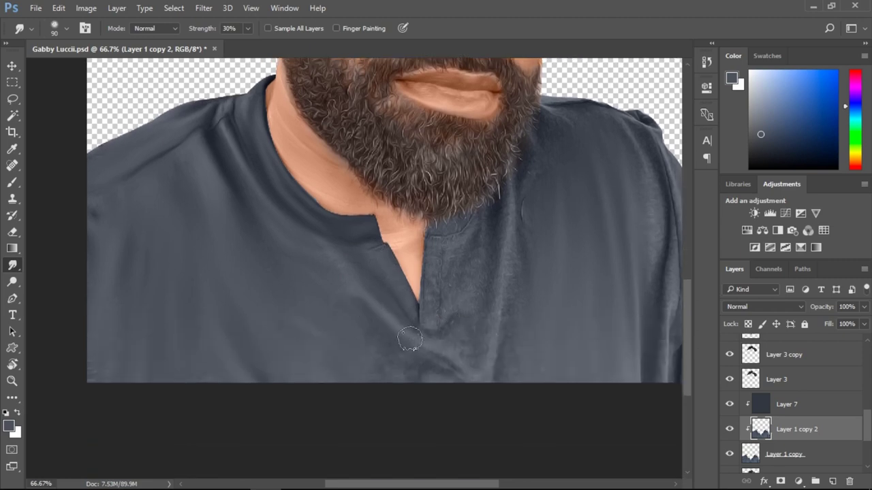
mouse_move(410, 339)
left_mouse_down()
mouse_move(371, 331)
mouse_move(390, 349)
left_mouse_up()
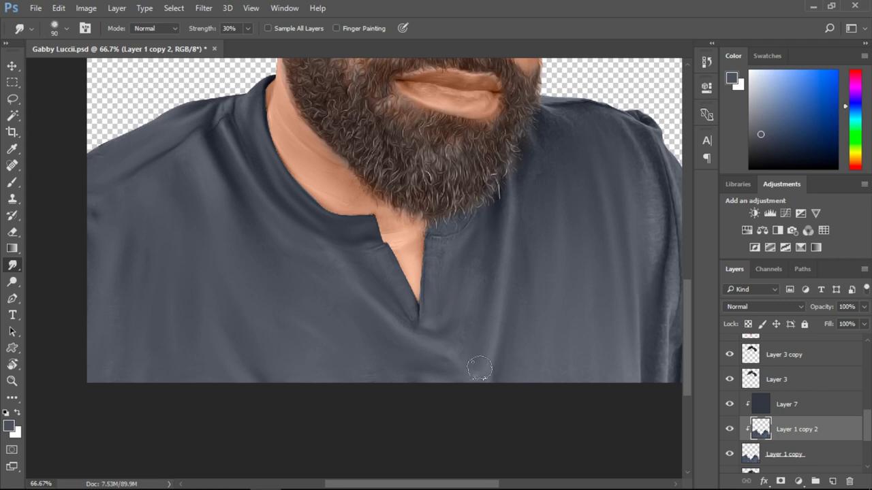
- Smudge the folds of the sleeve on the image's right side with a size 100 brush
left_click_drag(422, 486, 471, 486)
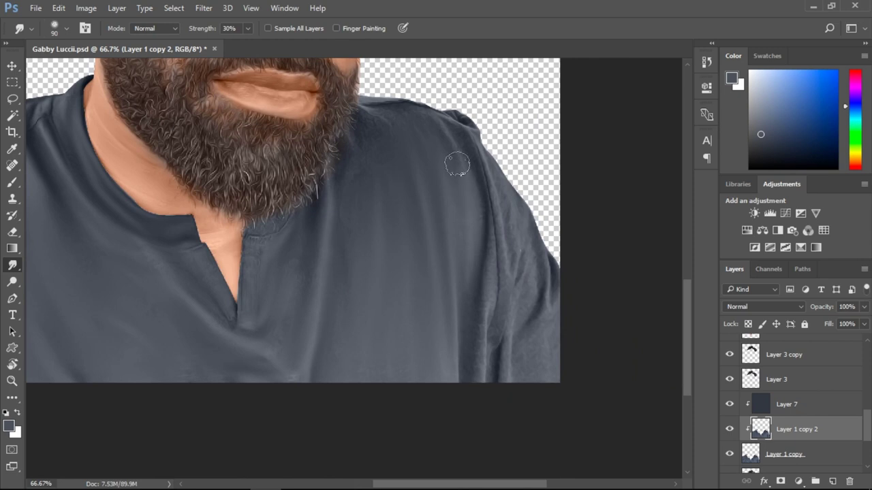
key("bracketright")
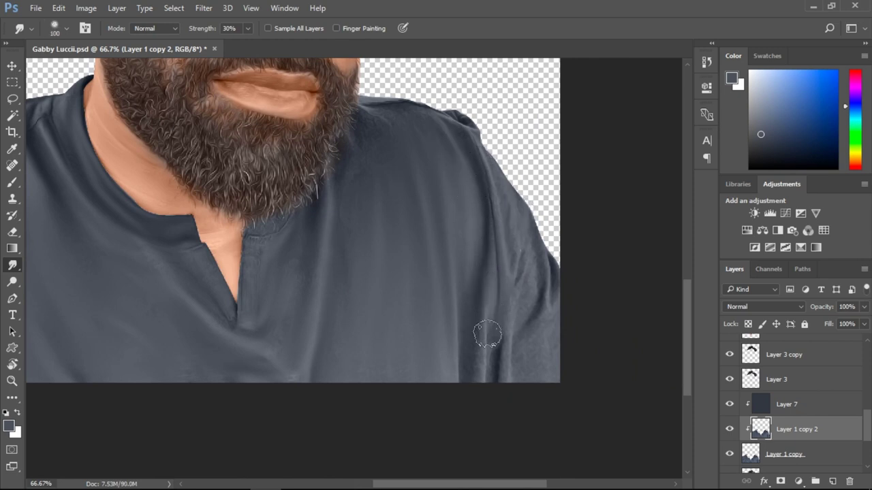
mouse_move(507, 289)
left_mouse_down()
mouse_move(509, 262)
mouse_move(529, 226)
mouse_move(523, 271)
mouse_move(539, 278)
mouse_move(547, 317)
mouse_move(510, 358)
mouse_move(506, 333)
mouse_move(497, 384)
left_mouse_up()
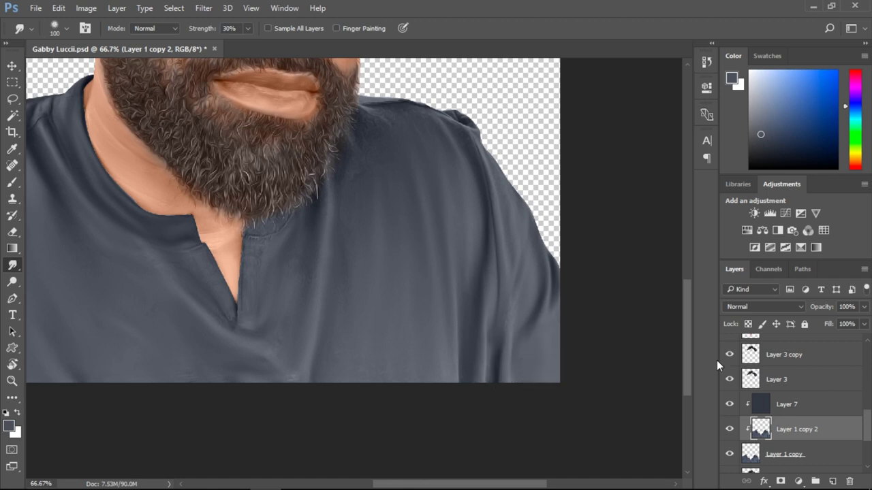
- Smudge the shirt's shoulder area beside the beard on the image's right side and save the document
scroll(691, 372, "up", 5)
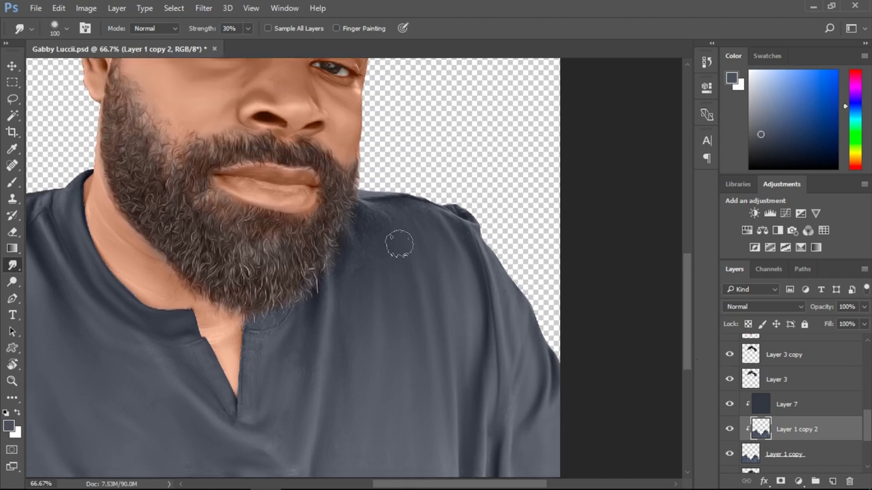
mouse_move(356, 225)
left_mouse_down()
mouse_move(362, 256)
mouse_move(356, 249)
mouse_move(373, 222)
left_mouse_up()
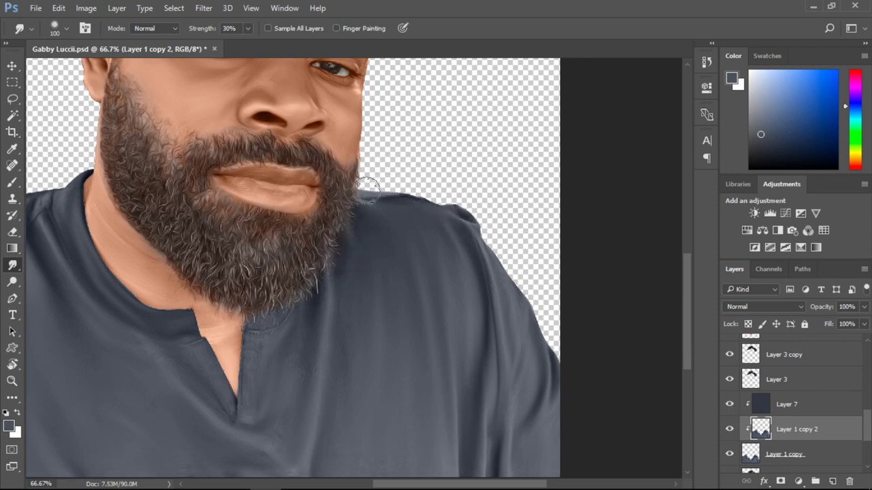
left_click(465, 212)
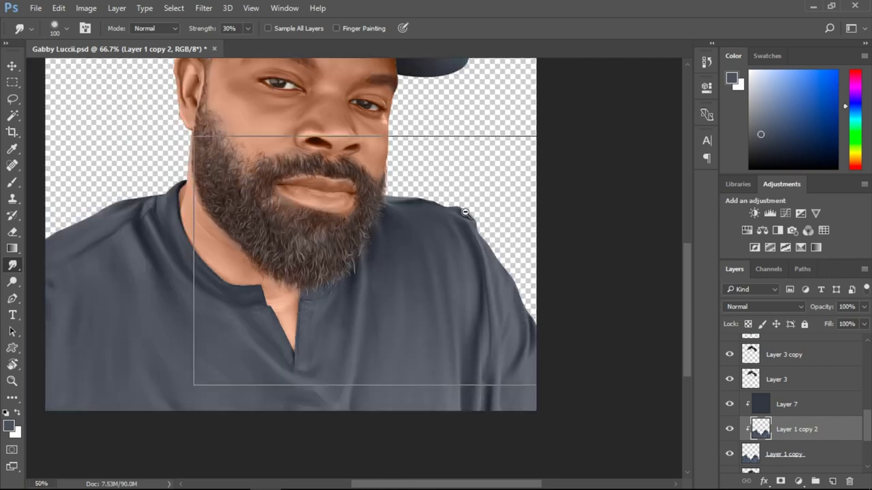
left_click(465, 212)
key("ctrl+s")
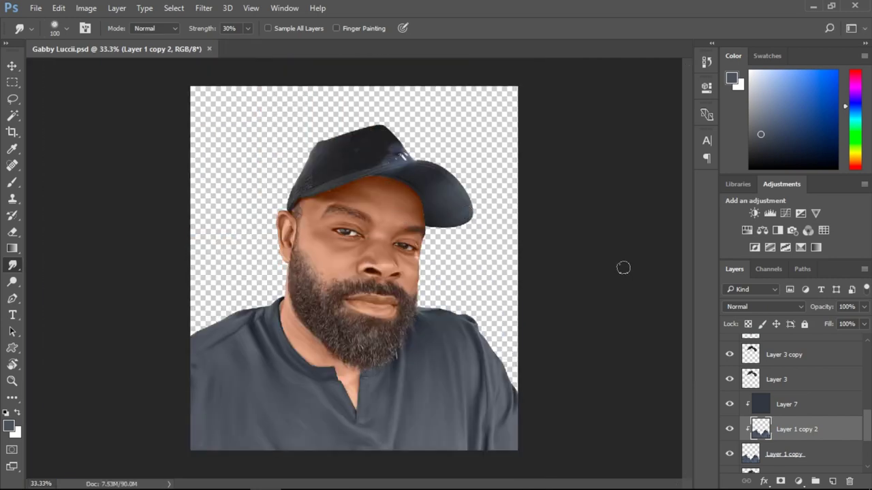
- Clip Layer 3 copy to the cap layer, Layer 3, and smudge away the logo on the cap's front
left_click(384, 156)
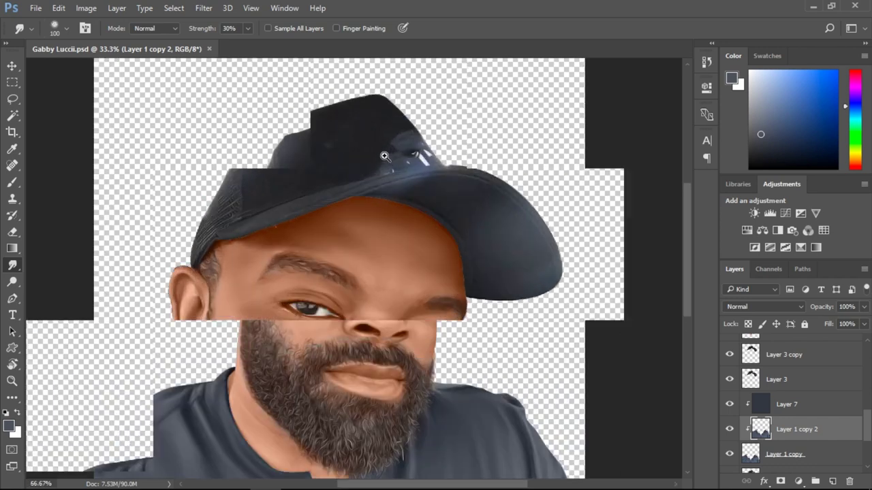
left_click(373, 141, "ctrl")
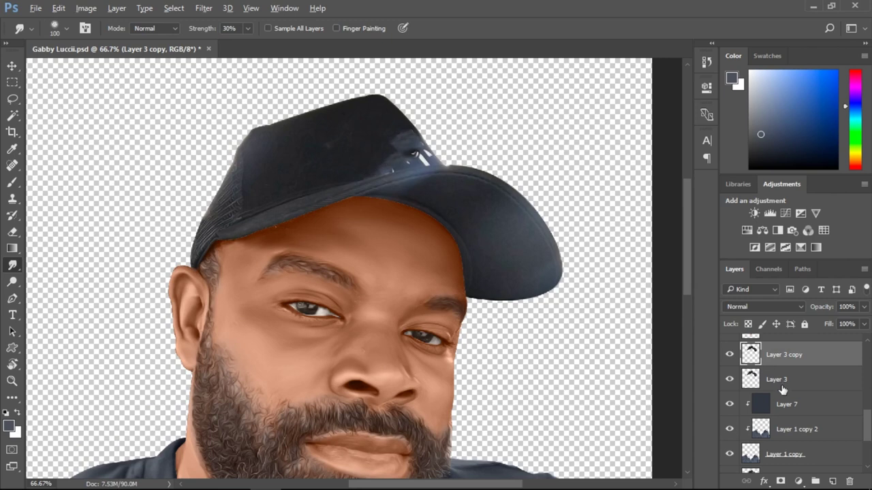
left_click(783, 362, "alt")
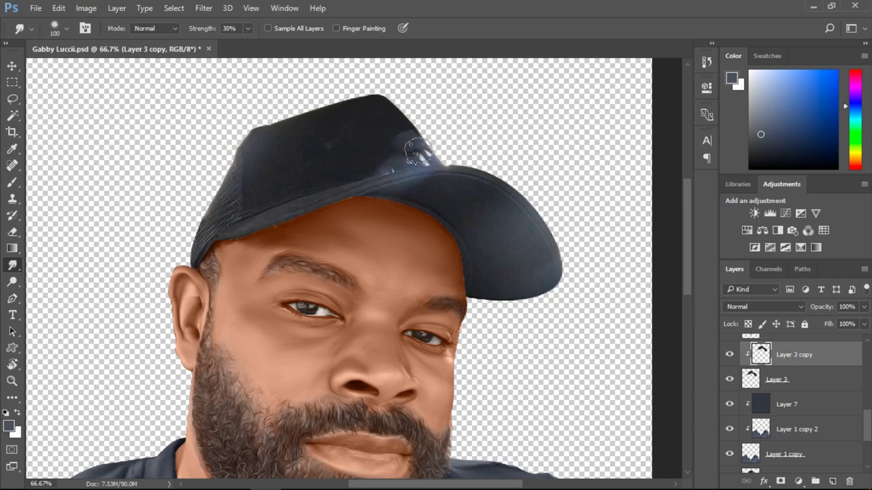
mouse_move(408, 154)
left_mouse_down()
mouse_move(442, 143)
mouse_move(375, 157)
mouse_move(432, 155)
mouse_move(395, 148)
mouse_move(383, 133)
mouse_move(424, 150)
mouse_move(381, 173)
mouse_move(428, 161)
mouse_move(400, 162)
mouse_move(456, 165)
left_mouse_up()
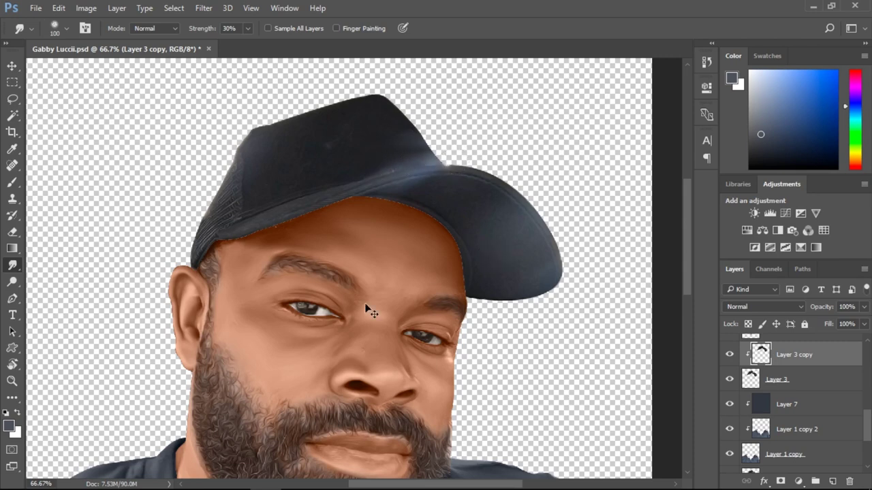
- Duplicate the face's Layer 4 and clip the copy to the lips (merged) layer
left_click(267, 341, "ctrl")
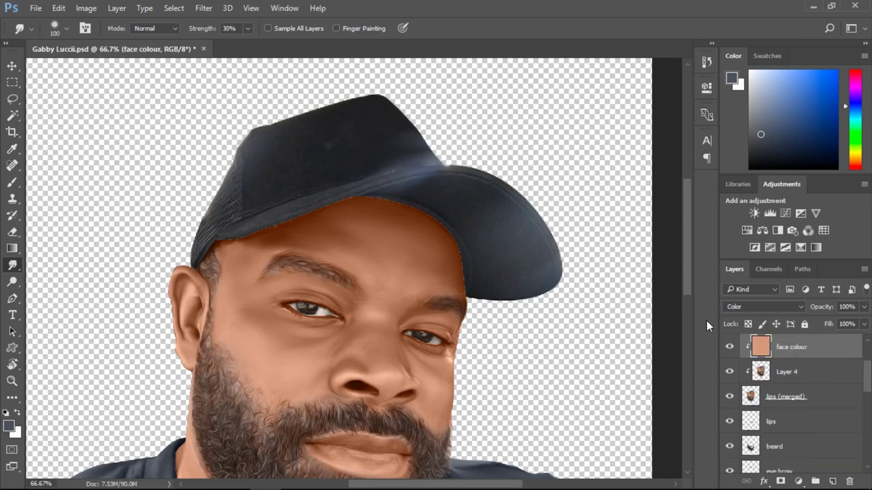
left_click(820, 372)
key("ctrl+j")
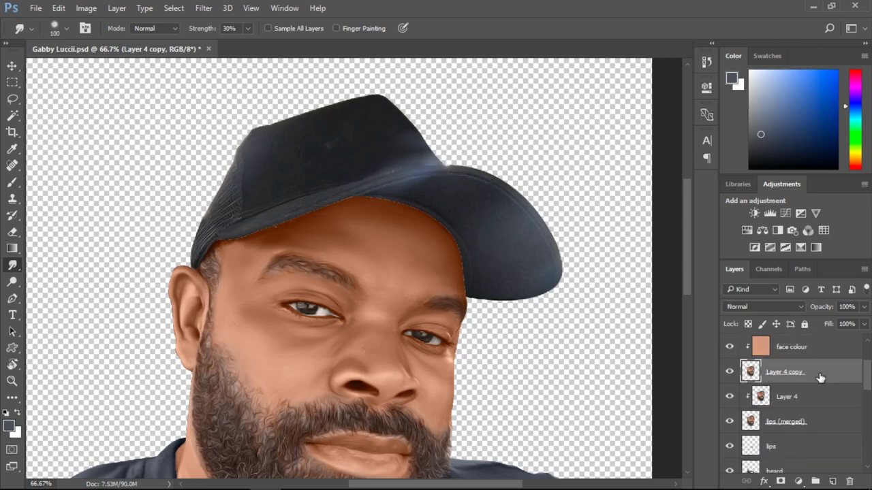
left_click(815, 379, "alt")
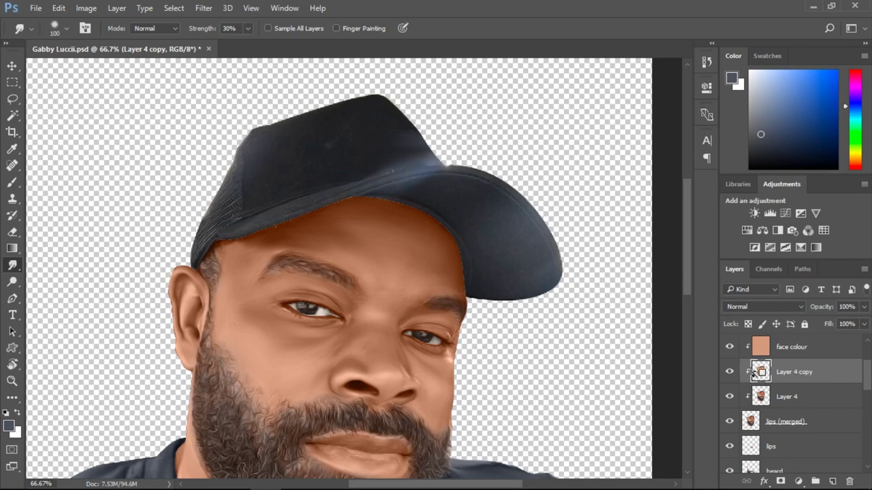
- Burn the forehead along the cap's edge with a size 150 brush, midtones, 21% exposure, and reduce the brush size to 90
key("o")
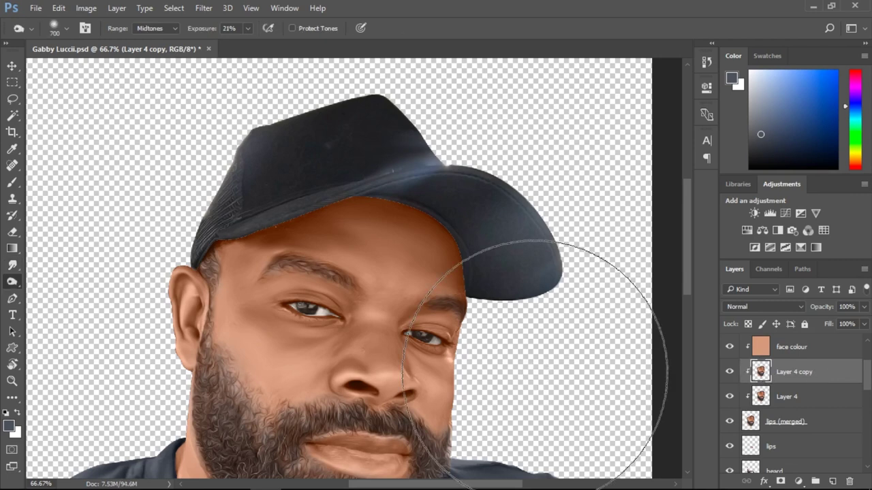
key("bracketleft")
key("bracketleft")
key("bracketleft")
key("bracketleft")
key("bracketleft")
key("bracketleft")
key("bracketleft")
key("bracketleft")
key("bracketleft")
key("bracketleft")
key("bracketleft")
key("bracketleft")
left_click_drag(684, 257, 691, 284)
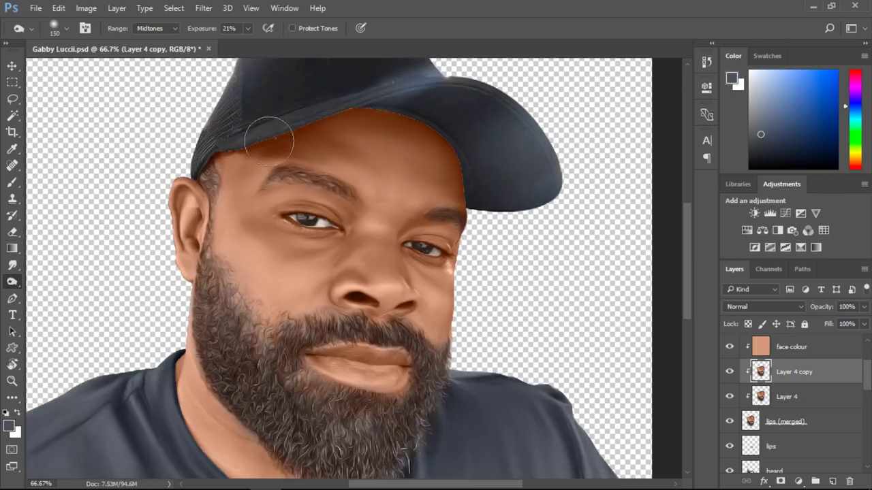
left_click_drag(270, 142, 349, 124)
left_click_drag(683, 258, 692, 244)
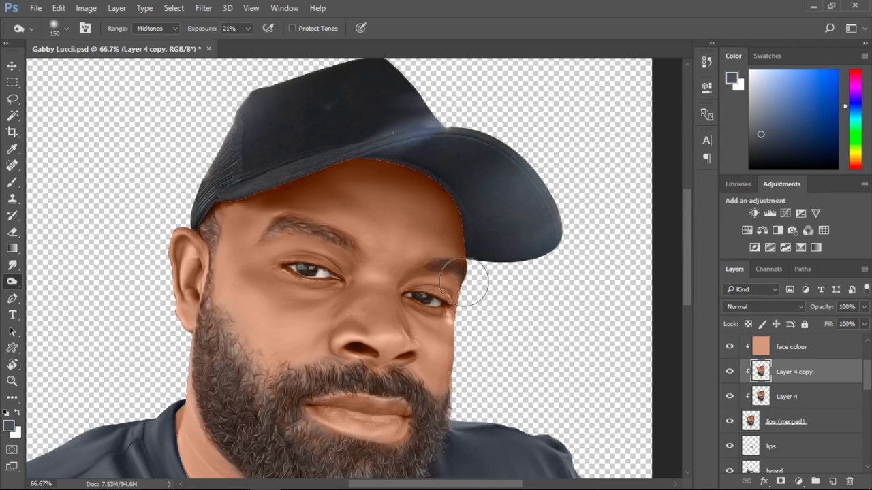
key("bracketleft")
key("bracketleft")
key("bracketleft")
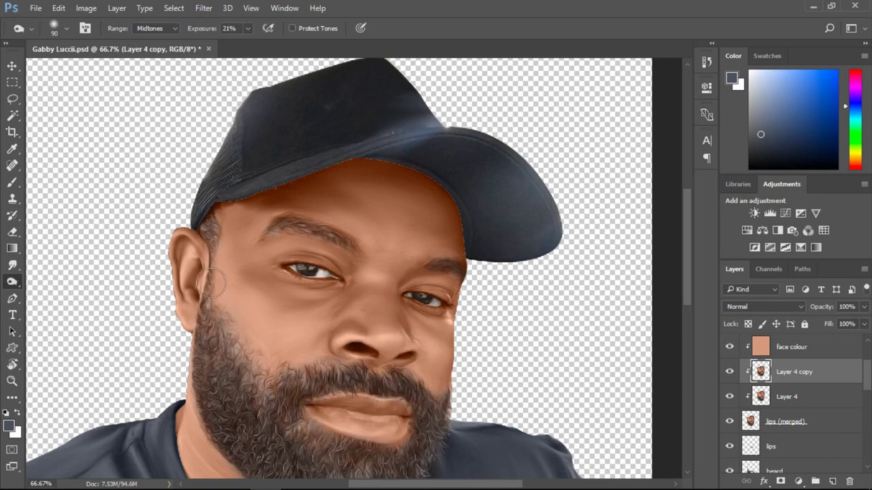
- Examine the burned shading under the cap and on the face against the whole portrait at several magnifications
left_click(410, 277, "alt")
left_click(409, 277, "alt")
left_click(409, 277, "alt")
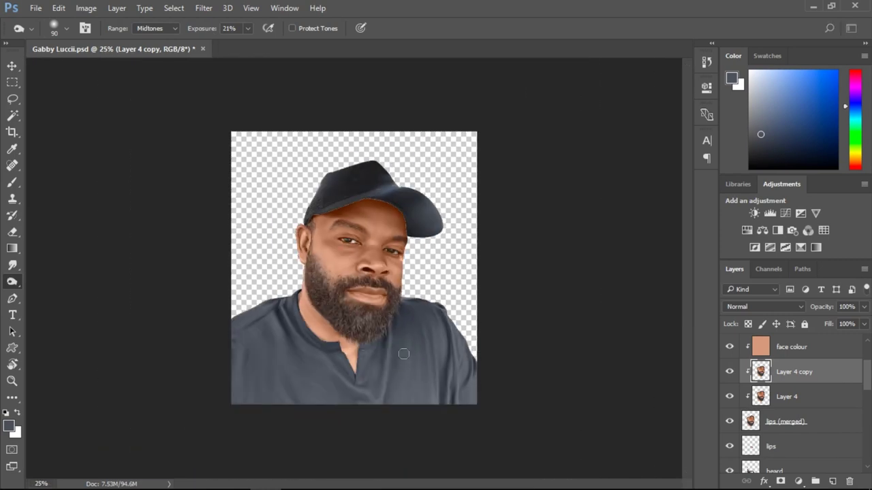
left_click(382, 307, "ctrl")
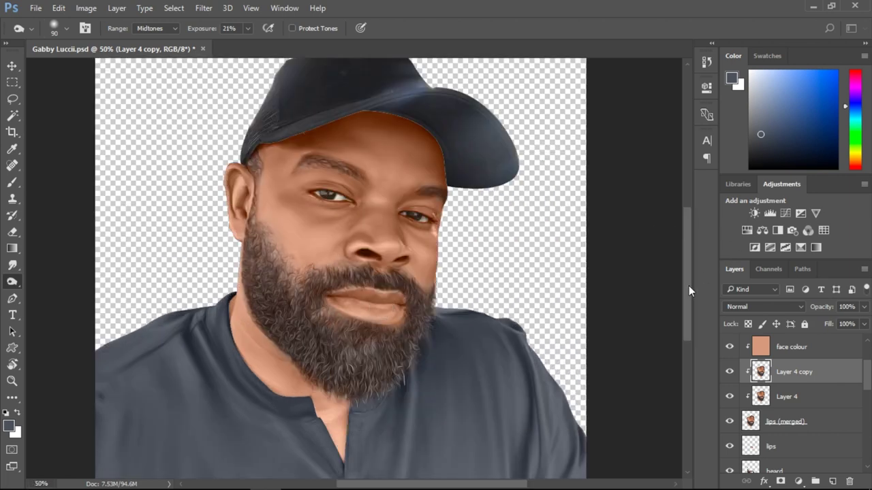
left_click_drag(689, 287, 691, 259)
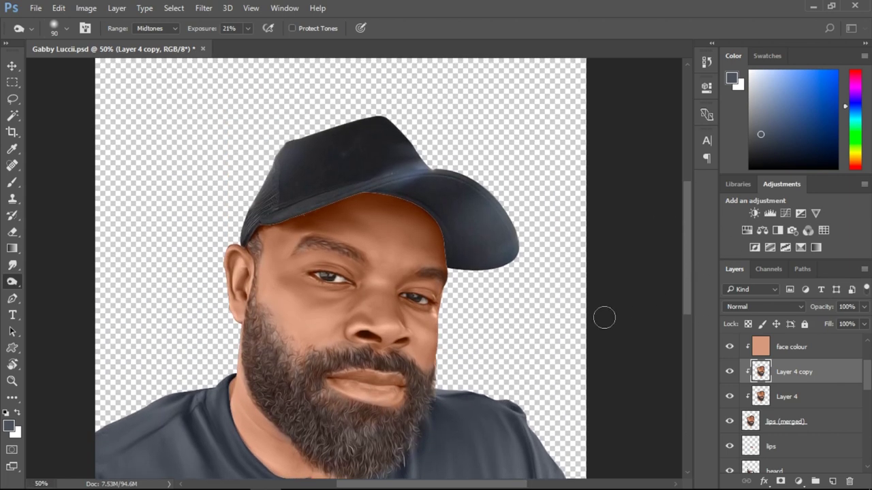
left_click(314, 198, "ctrl+alt")
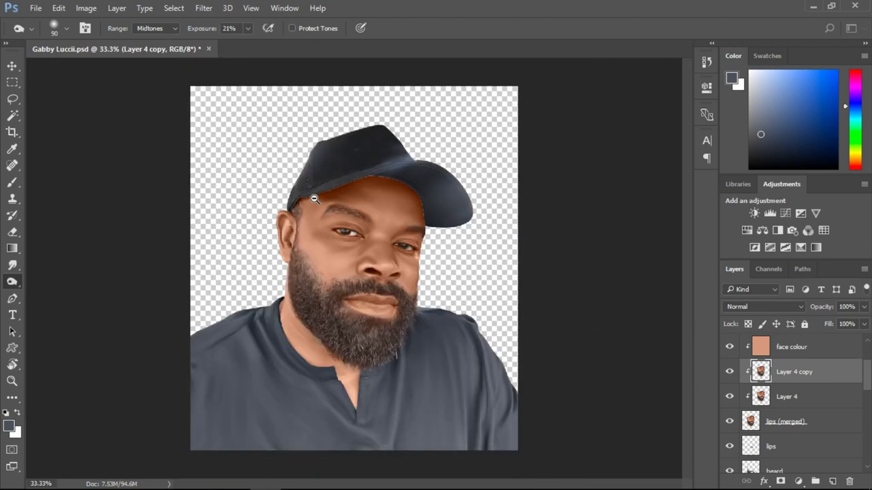
left_click(381, 282, "ctrl+alt")
key("alt+space")
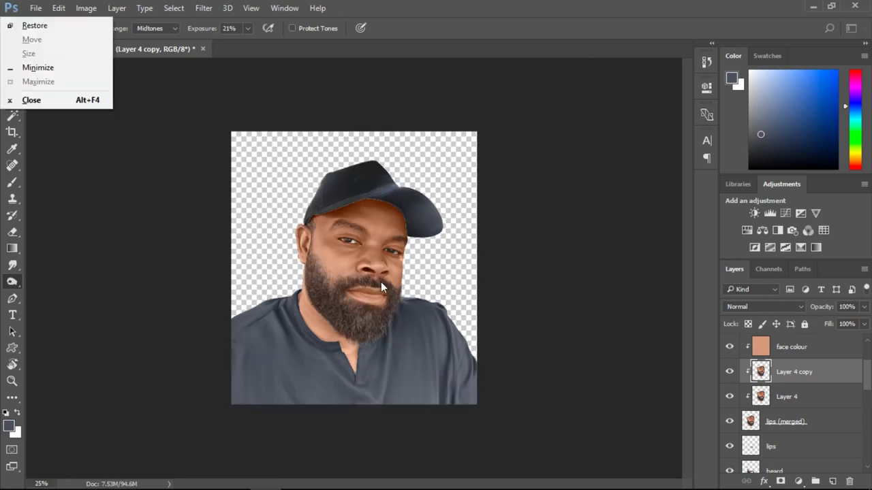
key("Escape")
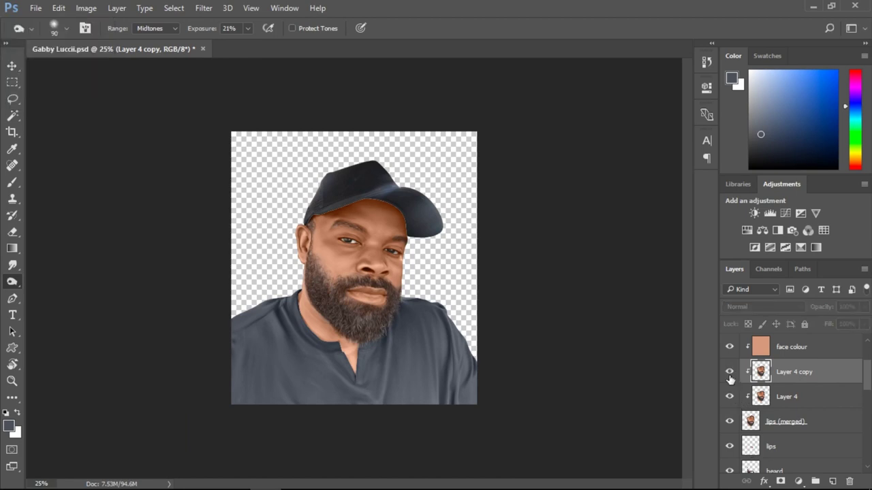